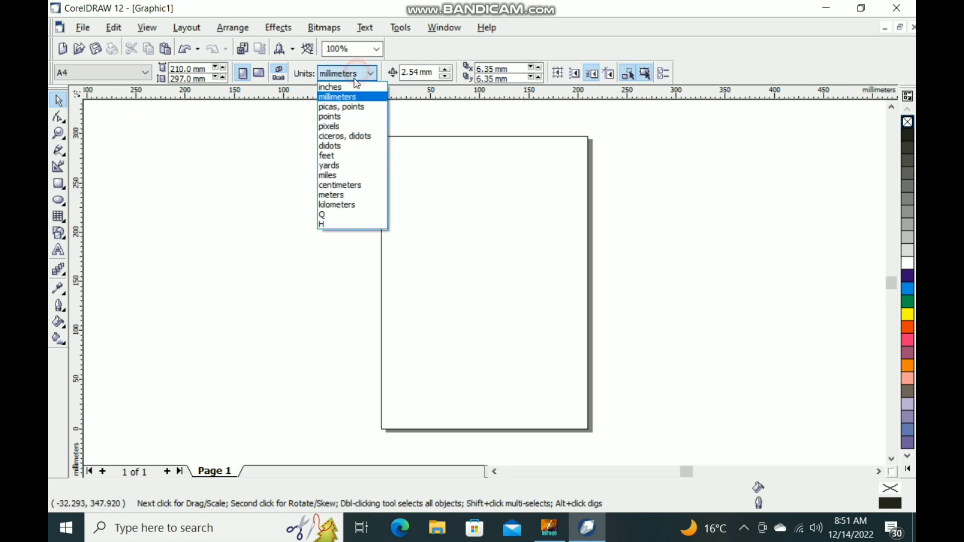
# Set the drawing units to inches and draw a closed four-sided freehand outline about 8.3 by 1.67 in along the page's upper edge.
pyautogui.click(350, 86)
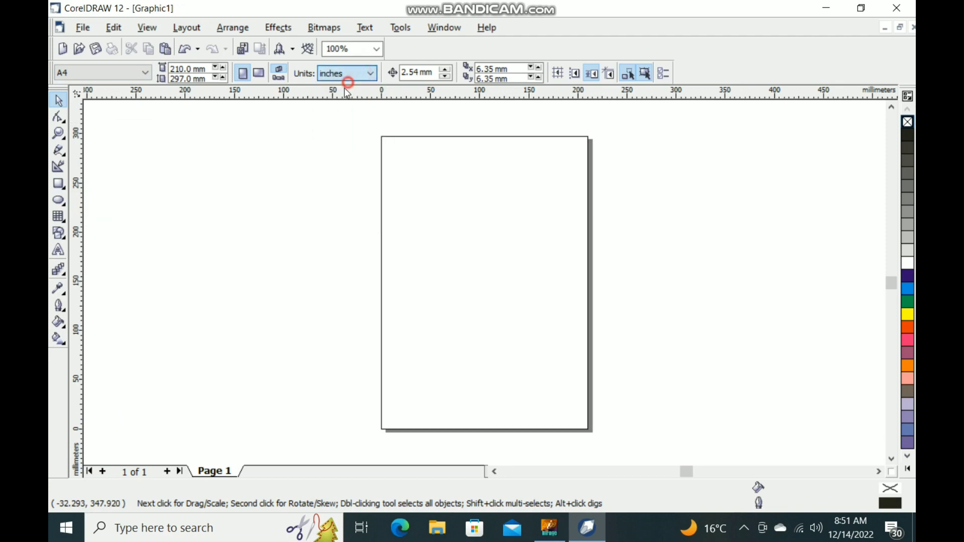
pyautogui.click(60, 150)
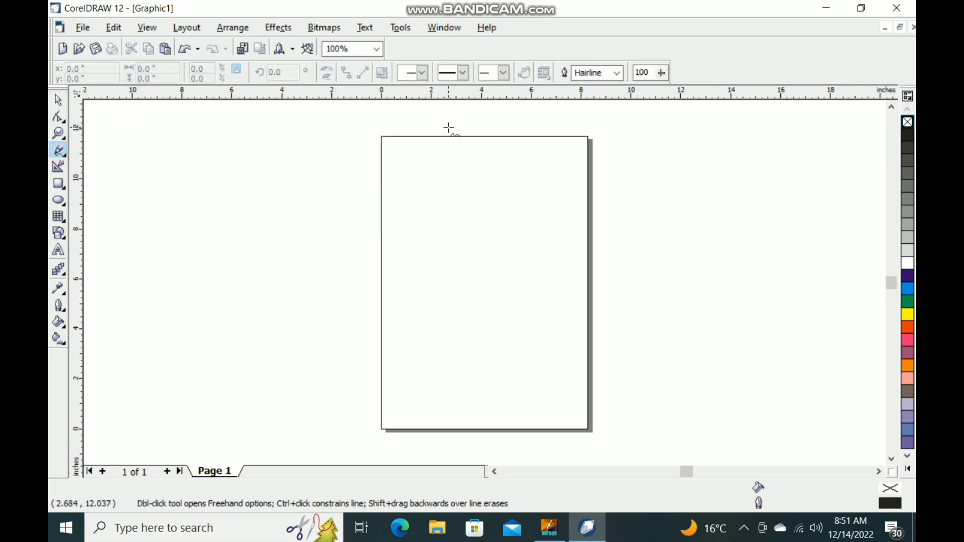
pyautogui.scroll(2, 458, 123)
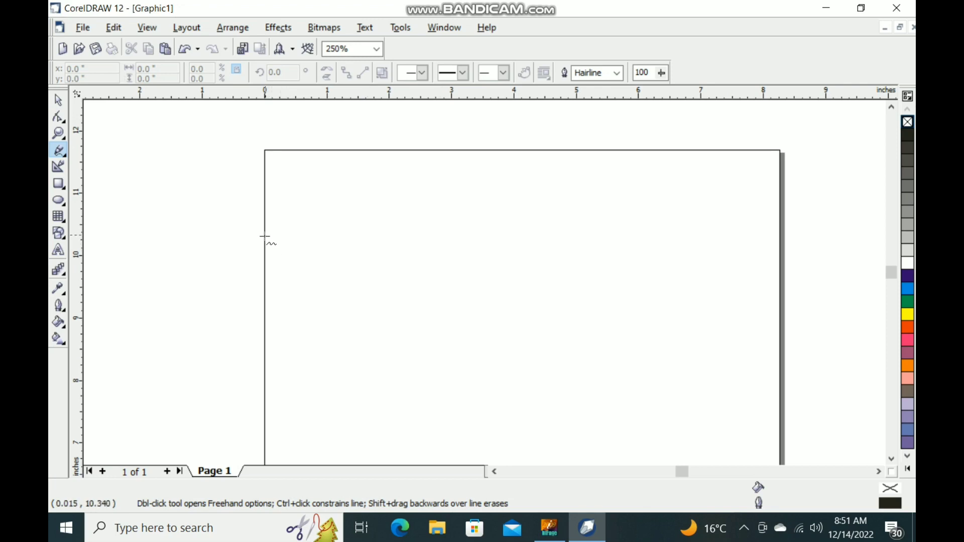
pyautogui.click(265, 255)
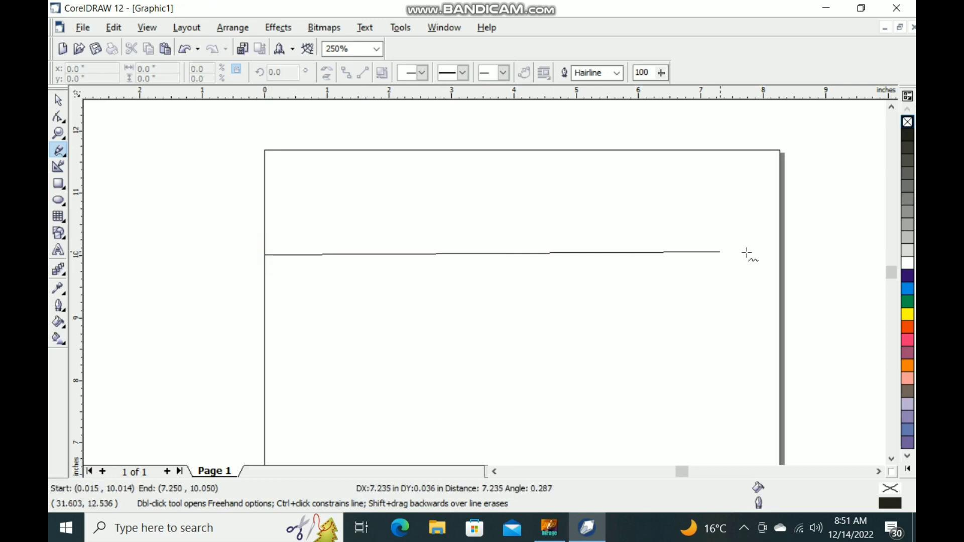
pyautogui.doubleClick(782, 255)
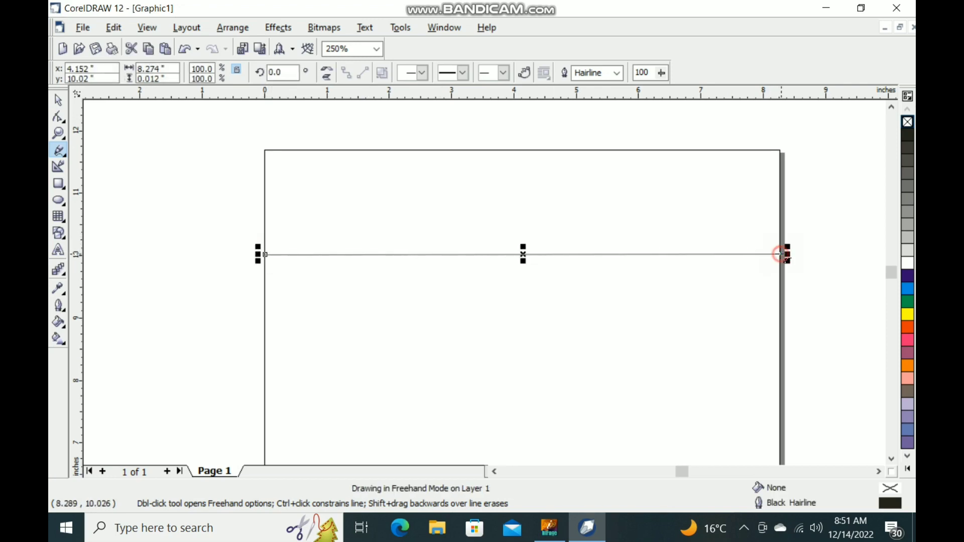
pyautogui.doubleClick(782, 150)
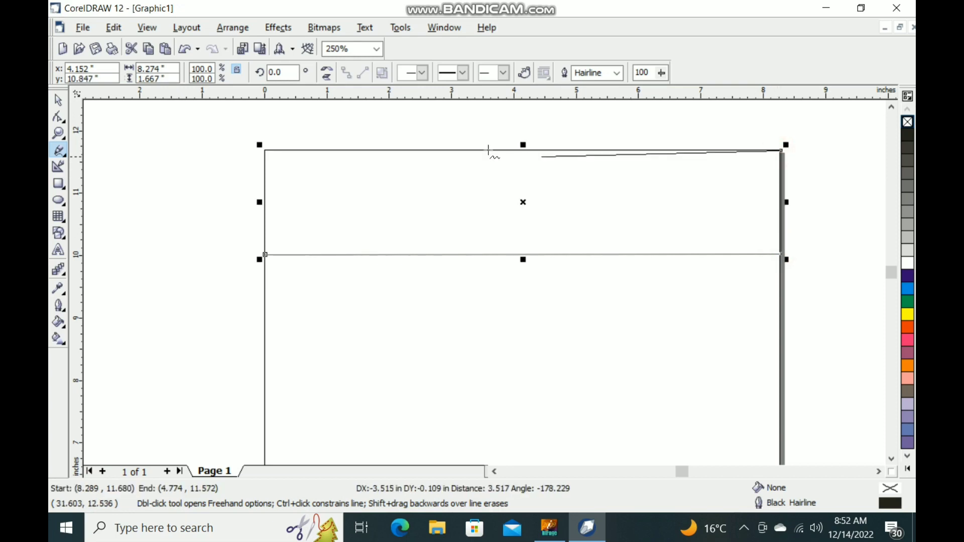
pyautogui.doubleClick(265, 152)
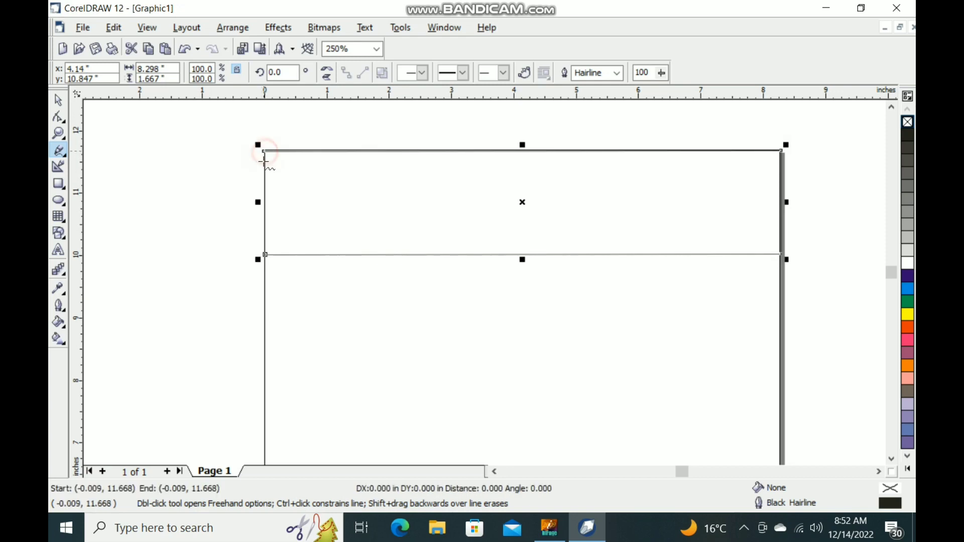
pyautogui.doubleClick(265, 254)
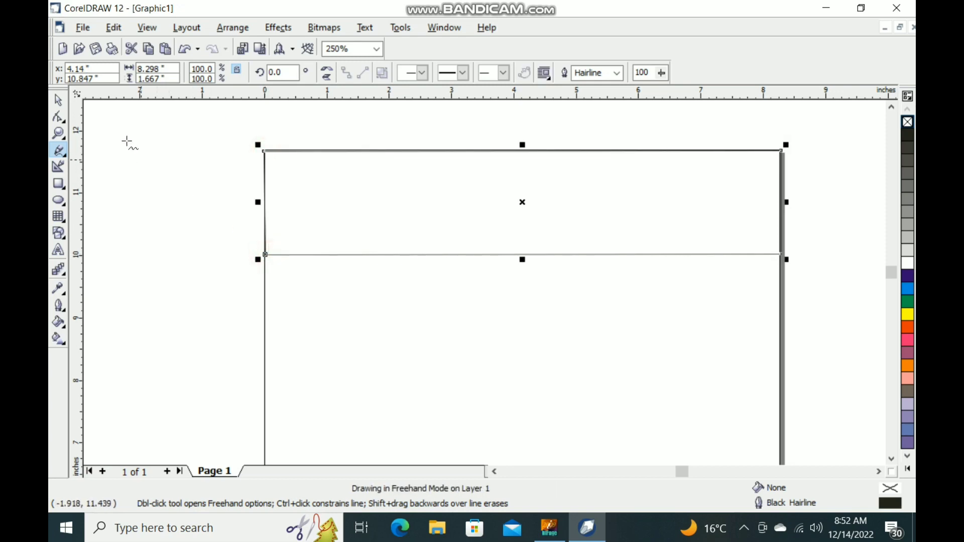
# Move the four-sided outline down slightly from the page's upper edge.
pyautogui.click(61, 102)
pyautogui.click(122, 128)
pyautogui.click(528, 215)
pyautogui.moveTo(526, 206); pyautogui.dragTo(528, 233)
# Convert the outline's lower edge to a curve and bend it upward into an arch.
pyautogui.click(58, 117)
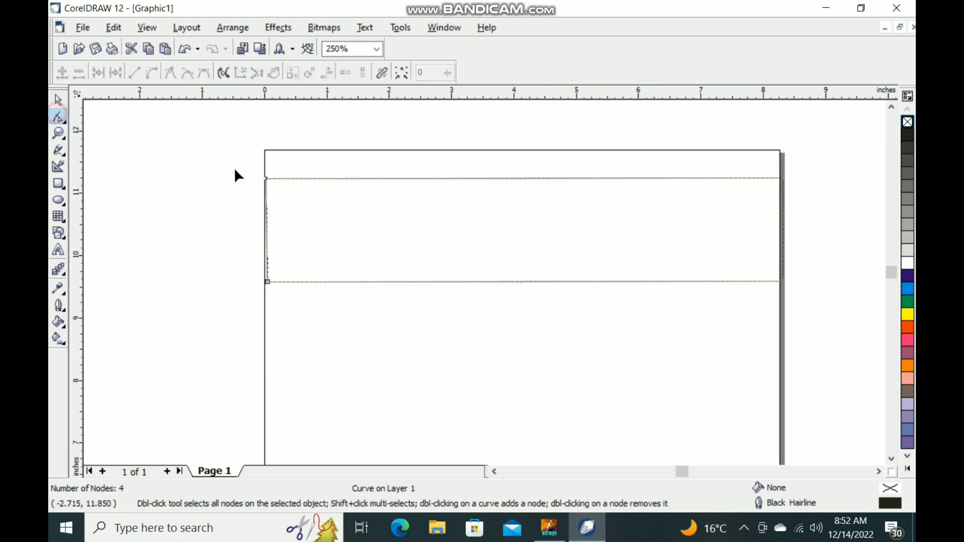
pyautogui.rightClick(573, 282)
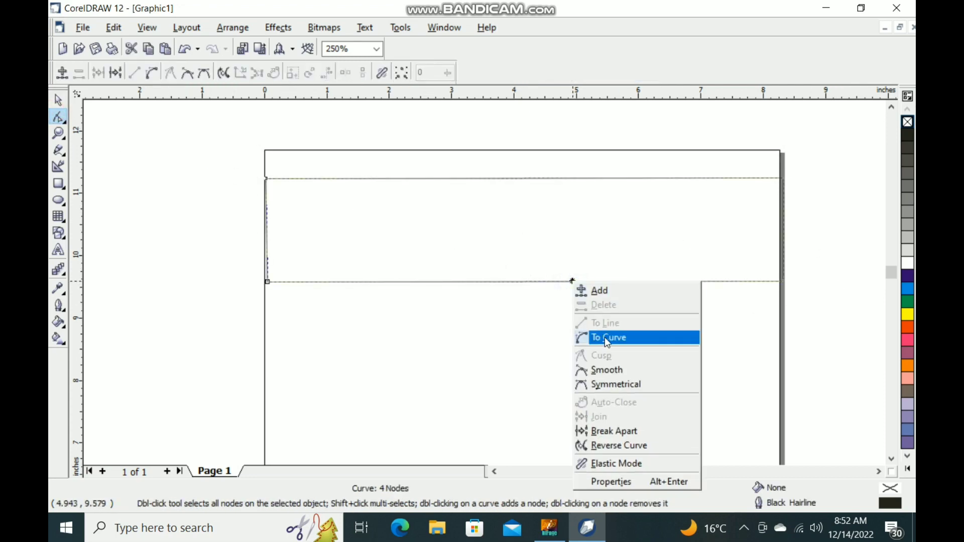
pyautogui.click(607, 337)
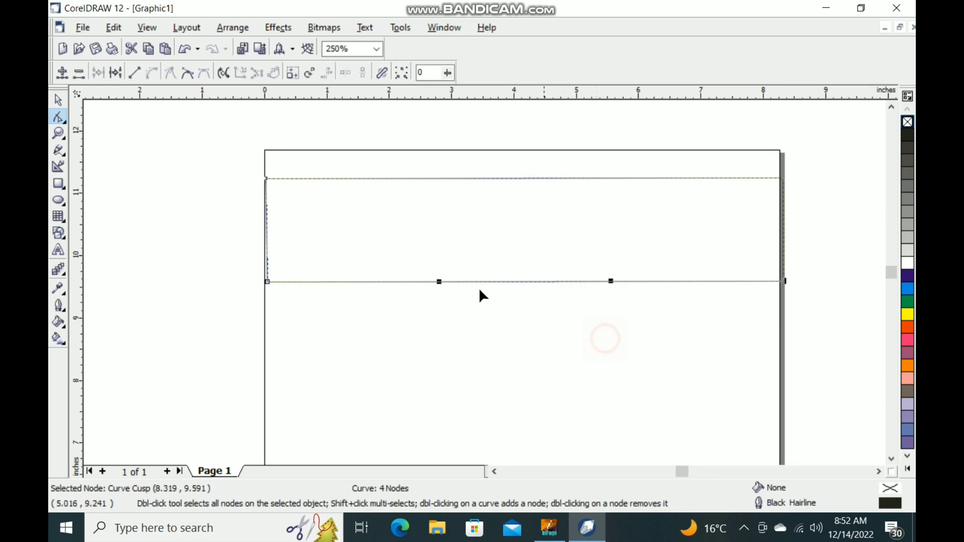
pyautogui.click(521, 277)
pyautogui.moveTo(521, 282); pyautogui.dragTo(490, 200)
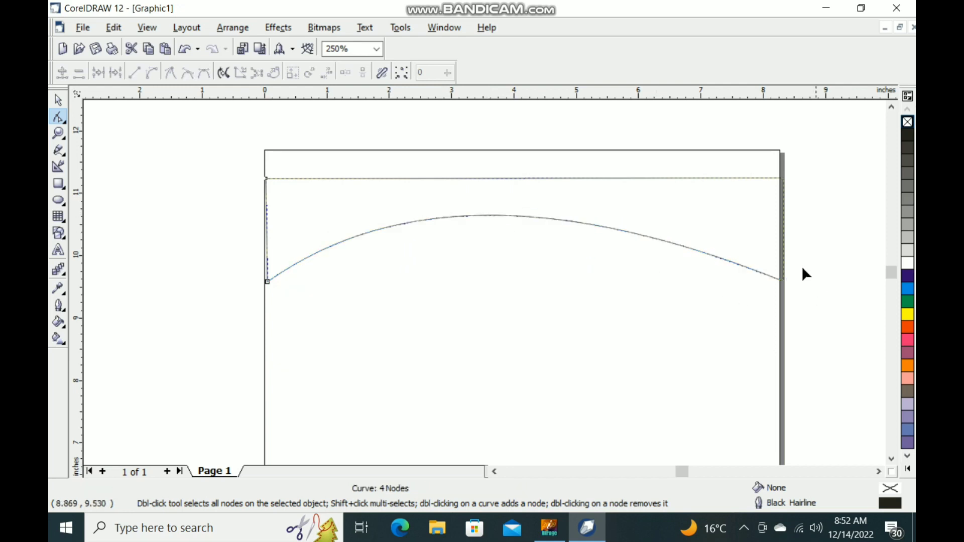
# Raise the lower-right corner node of the arched outline to about 10.1 in on the vertical ruler.
pyautogui.scroll(2, 788, 269)
pyautogui.moveTo(782, 287); pyautogui.dragTo(775, 231)
pyautogui.scroll(-2, 720, 315)
pyautogui.click(788, 227)
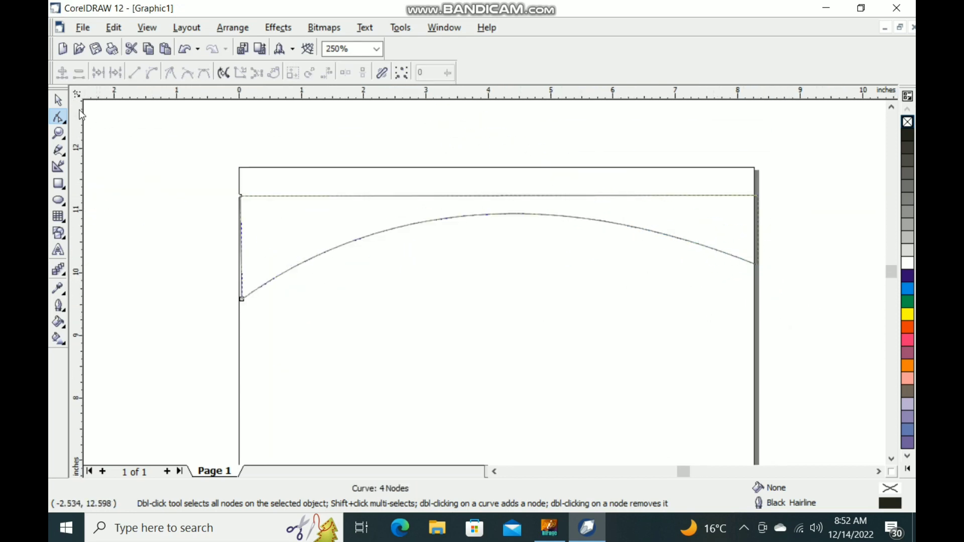
# Fill the arched header shape with green and set its outline width to None.
pyautogui.click(59, 99)
pyautogui.click(521, 215)
pyautogui.scroll(2, 757, 272)
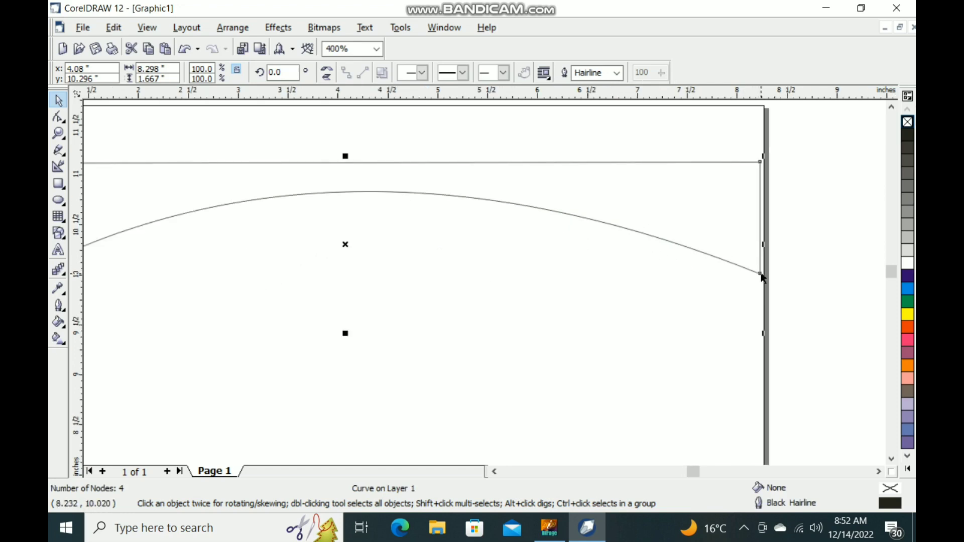
pyautogui.moveTo(757, 275); pyautogui.dragTo(757, 275)
pyautogui.click(908, 302)
pyautogui.scroll(-2, 318, 215)
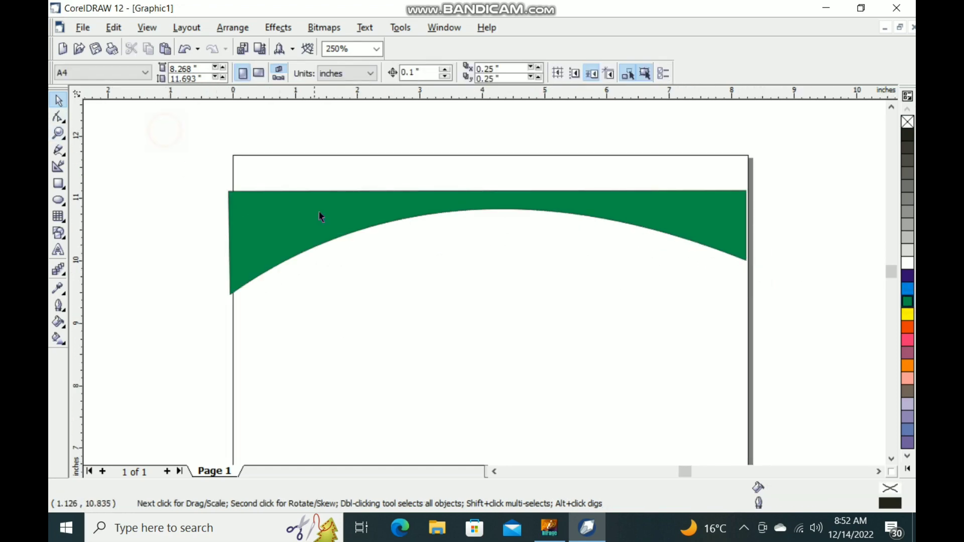
pyautogui.click(617, 73)
pyautogui.click(596, 88)
# Duplicate the green header shape, place the copy about 1.1 in below the original and fill it yellow.
pyautogui.hotkey('ctrl', 'd')
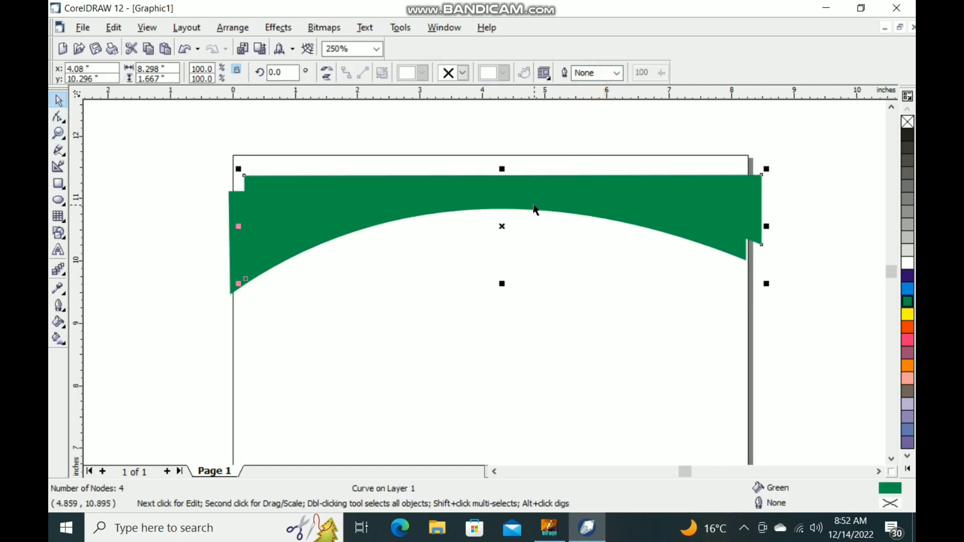
pyautogui.moveTo(510, 187); pyautogui.dragTo(501, 272)
pyautogui.click(909, 315)
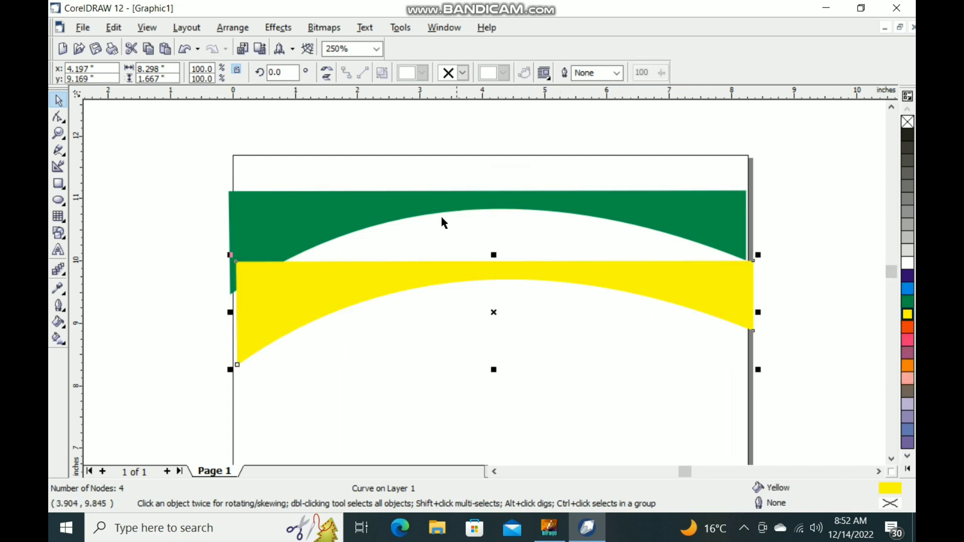
# Align the green shape centrally with the yellow copy and send the yellow shape to the back.
pyautogui.keyDown('shift'); pyautogui.click(447, 219); pyautogui.keyUp('shift')
pyautogui.press('e')
pyautogui.press('c')
pyautogui.click(519, 238)
pyautogui.click(510, 269)
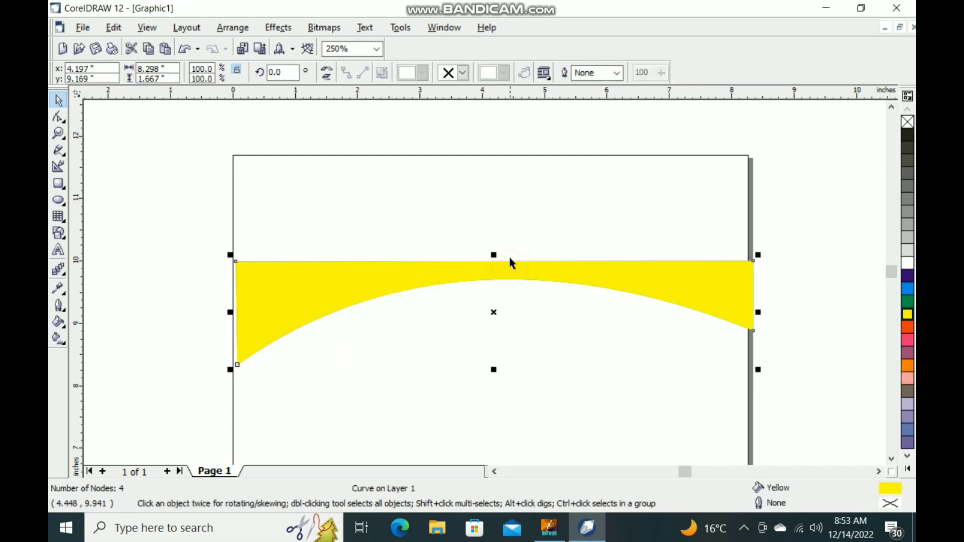
pyautogui.hotkey('shift', 'pagedown')
# Nudge the green shape up twice by 0.1 in above the yellow one.
pyautogui.click(517, 263)
pyautogui.press('Up')
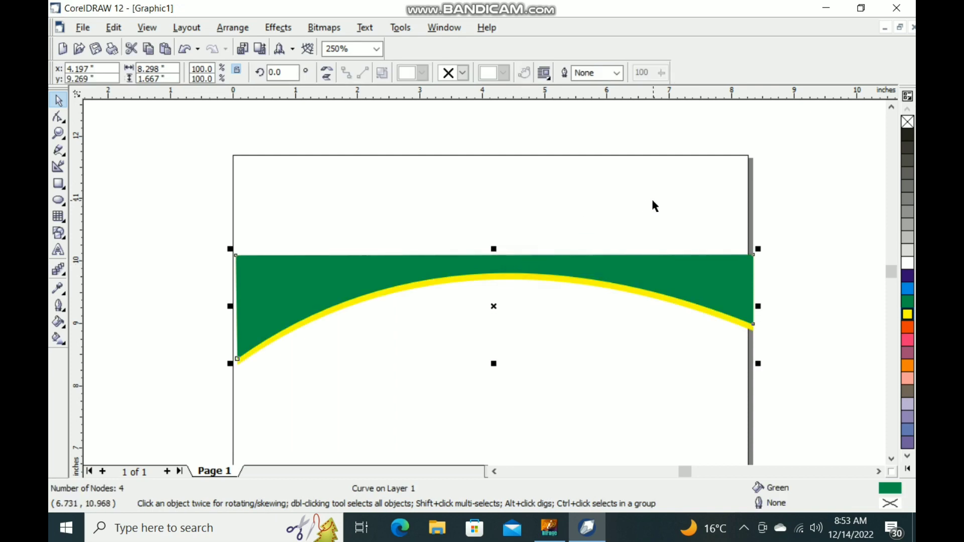
pyautogui.press('Up')
pyautogui.click(405, 217)
# Adjust the yellow shape's lower curve and move its lower-left corner node down to about 8.17 in.
pyautogui.press('F10')
pyautogui.scroll(2, 325, 323)
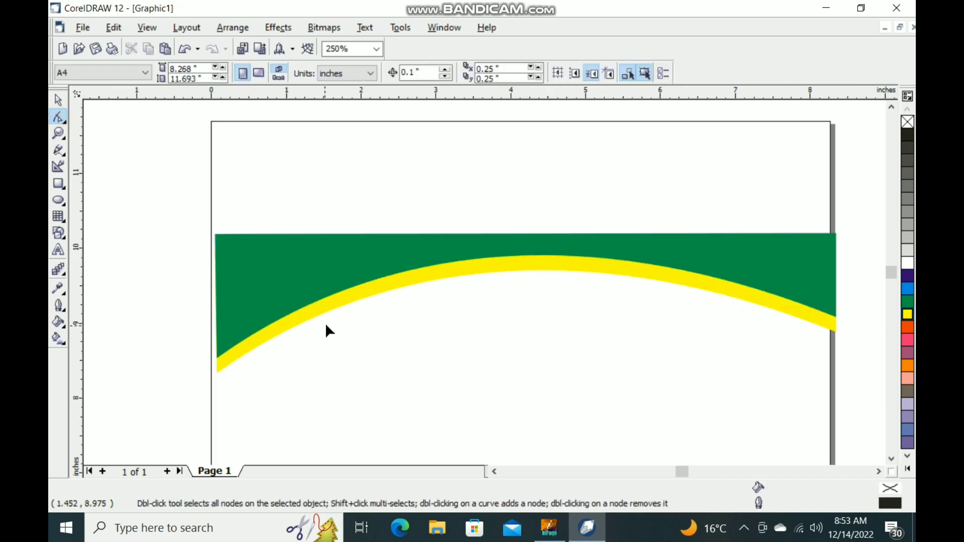
pyautogui.click(334, 302)
pyautogui.click(601, 252)
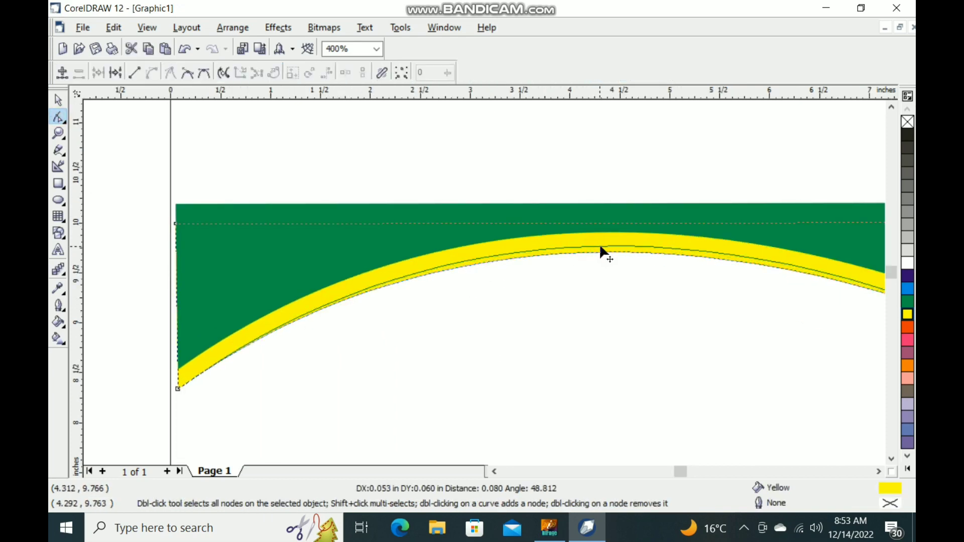
pyautogui.click(179, 389)
pyautogui.scroll(-2, 270, 344)
pyautogui.scroll(2, 707, 332)
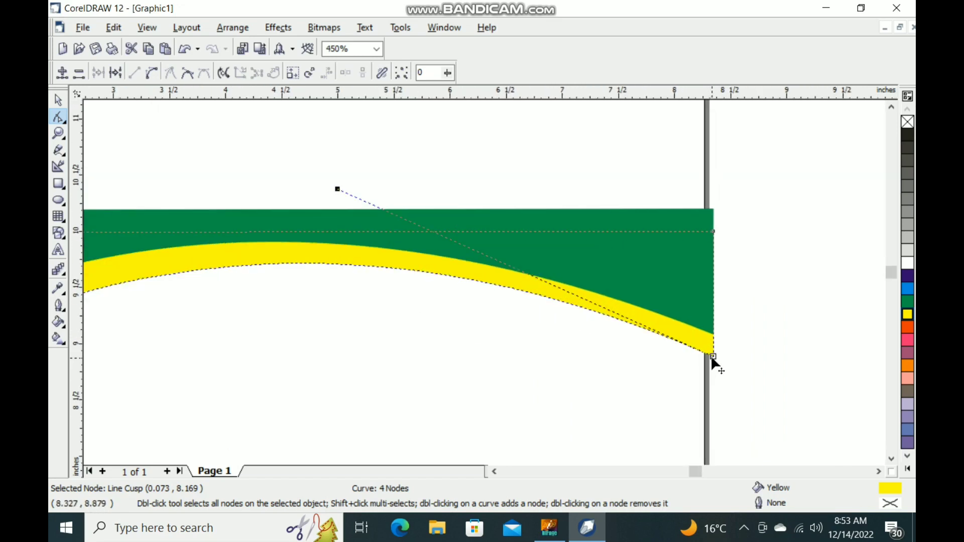
# Move the yellow shape's lower-right corner node to about (8.35, 8.75) in and undo the extra reshaping of the edge.
pyautogui.moveTo(712, 356); pyautogui.dragTo(748, 400)
pyautogui.scroll(-2, 701, 374)
pyautogui.scroll(4, 693, 362)
pyautogui.hotkey('ctrl', 'z')
pyautogui.scroll(1, 731, 386)
pyautogui.scroll(-4, 370, 351)
pyautogui.scroll(5, 303, 329)
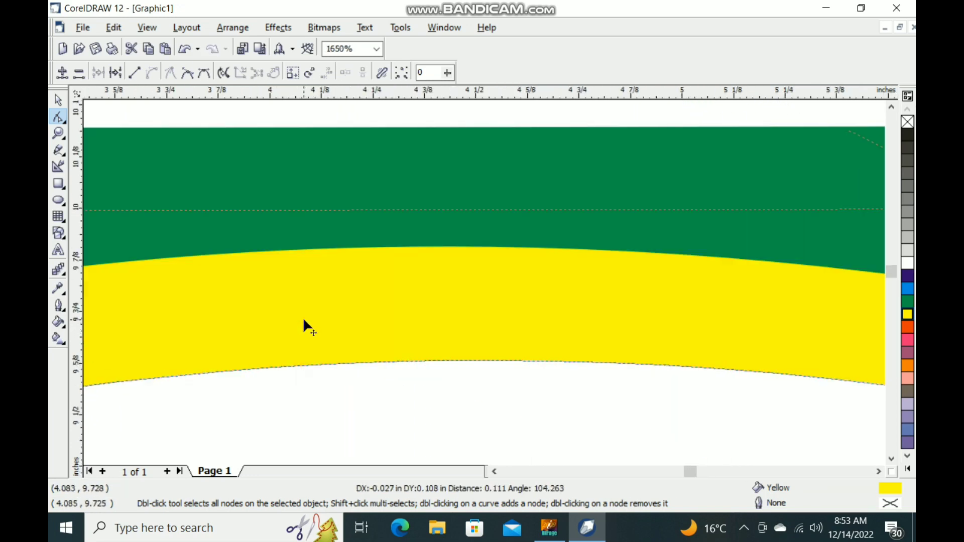
pyautogui.scroll(-5, 303, 325)
pyautogui.scroll(1, 427, 305)
pyautogui.scroll(1, 360, 301)
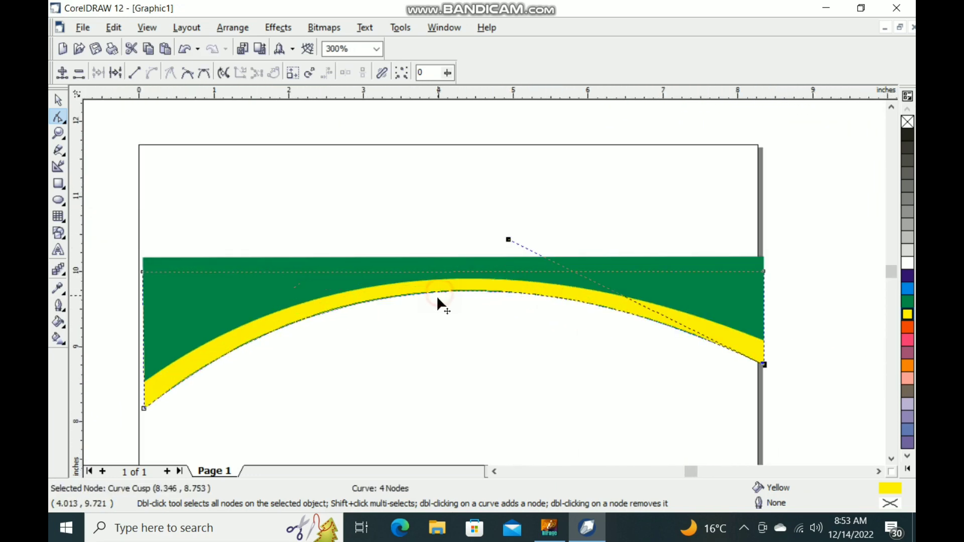
# Bend the yellow shape's lower edge to thin the band on its left half and pull its lower-right corner further down.
pyautogui.moveTo(269, 340); pyautogui.dragTo(228, 335)
pyautogui.scroll(1, 722, 382)
pyautogui.scroll(2, 829, 226)
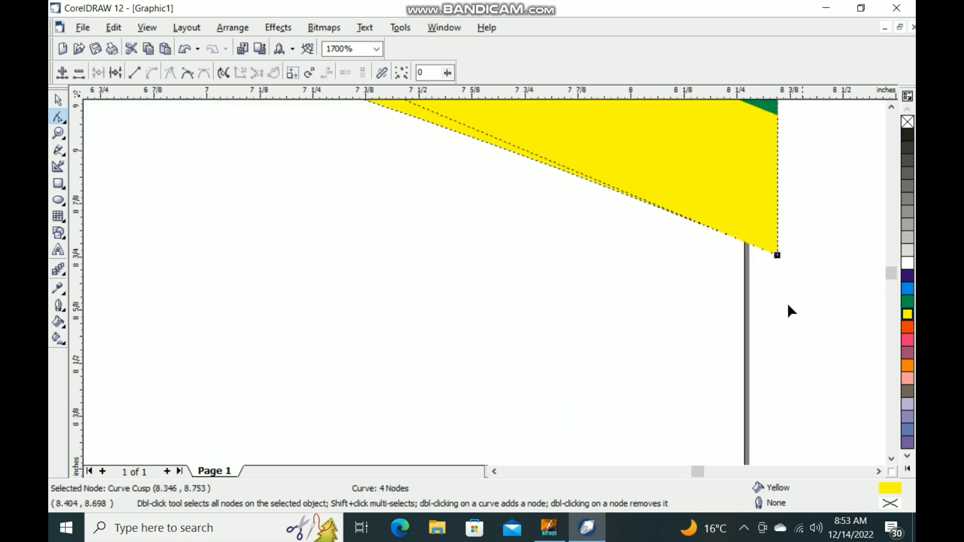
pyautogui.moveTo(783, 262); pyautogui.dragTo(784, 309)
pyautogui.scroll(-4, 598, 352)
pyautogui.click(353, 301)
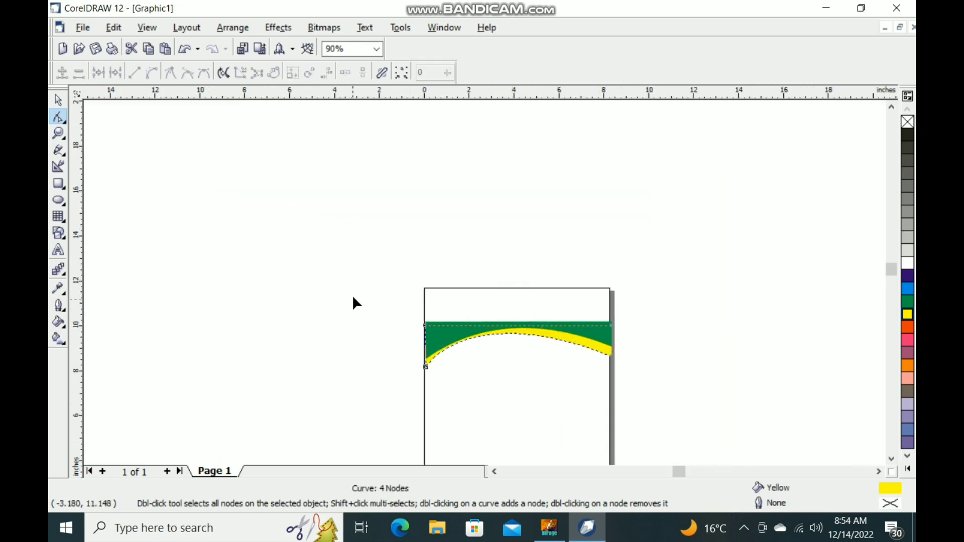
# Select the green and yellow header shapes together and move them up against the page's top edge.
pyautogui.click(59, 100)
pyautogui.click(270, 201)
pyautogui.scroll(2, 579, 381)
pyautogui.moveTo(129, 196); pyautogui.dragTo(672, 358)
pyautogui.moveTo(405, 273); pyautogui.dragTo(402, 182)
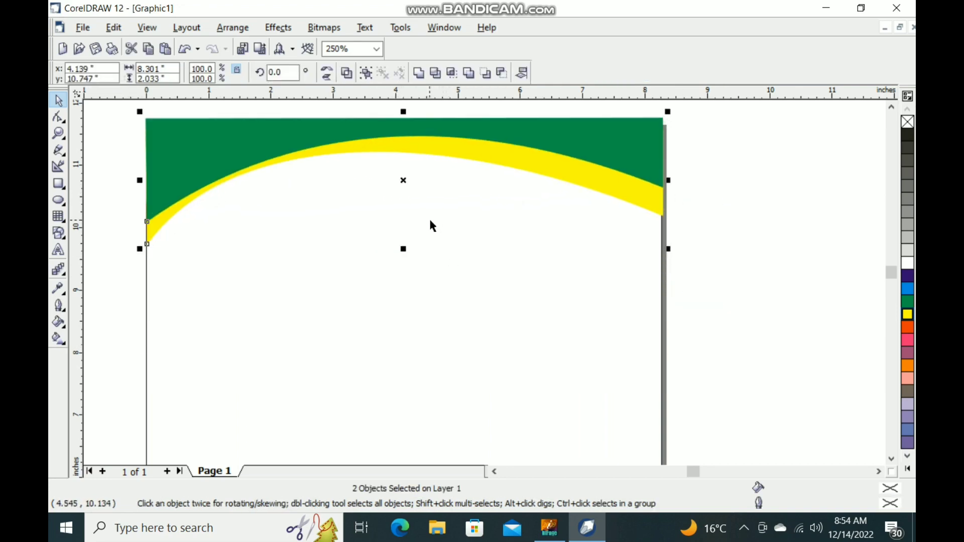
pyautogui.click(429, 218)
# Stretch the two header shapes downward together to make the header taller.
pyautogui.scroll(-3, 460, 231)
pyautogui.scroll(2, 415, 239)
pyautogui.scroll(-2, 300, 252)
pyautogui.moveTo(246, 180); pyautogui.dragTo(489, 273)
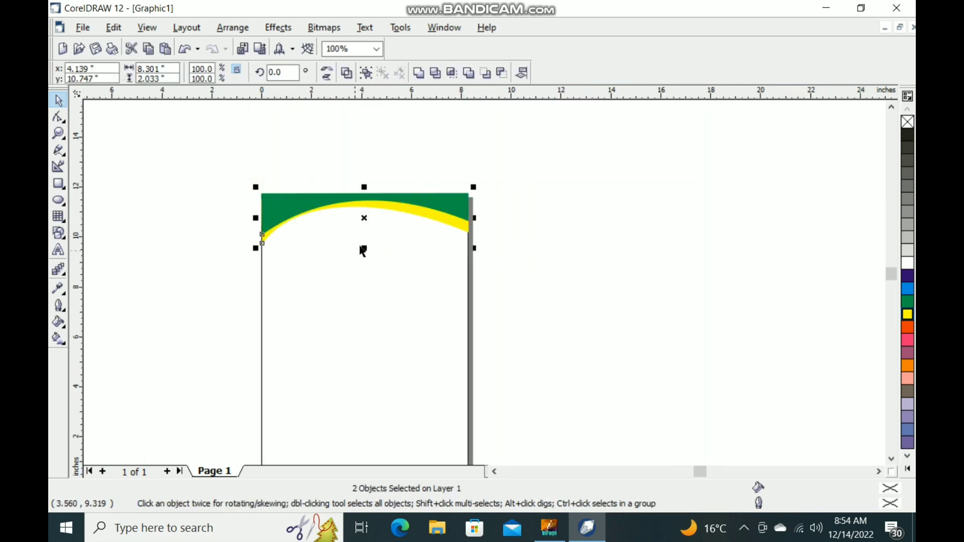
pyautogui.moveTo(363, 249); pyautogui.dragTo(364, 260)
pyautogui.click(549, 235)
pyautogui.scroll(2, 304, 200)
pyautogui.scroll(-3, 314, 308)
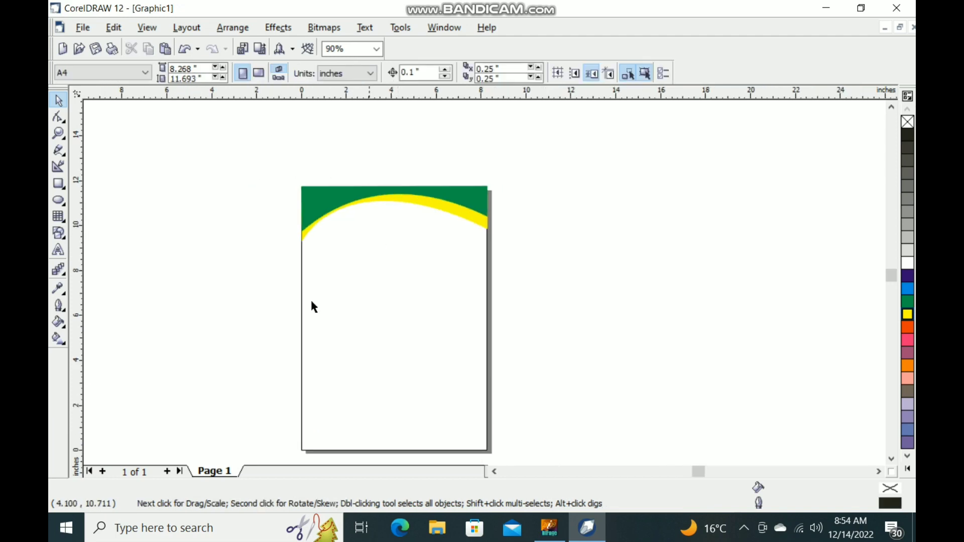
# Draw a closed four-sided freehand outline about 8.3 by 2.68 in at the page's bottom, with its upper edge sloping down to the right.
pyautogui.click(60, 151)
pyautogui.scroll(3, 283, 377)
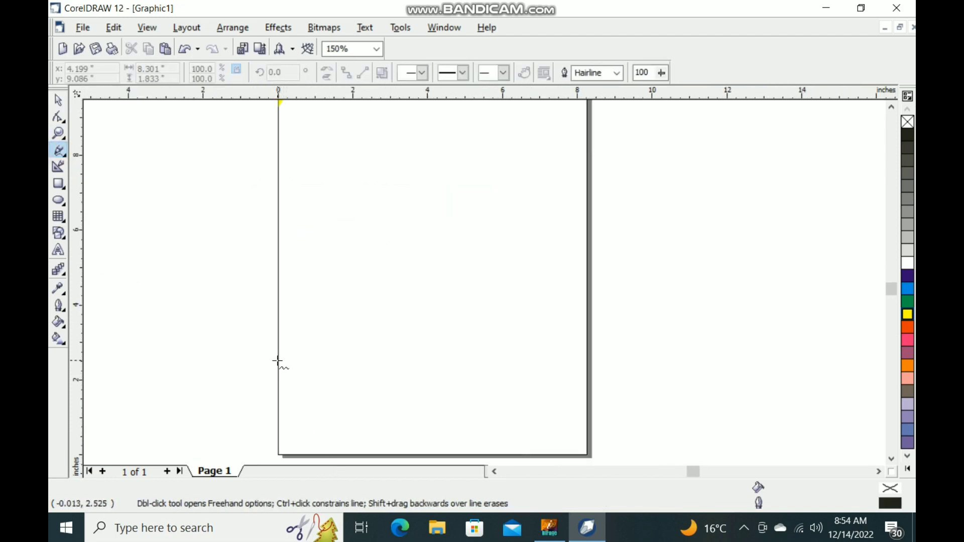
pyautogui.click(278, 356)
pyautogui.doubleClick(588, 400)
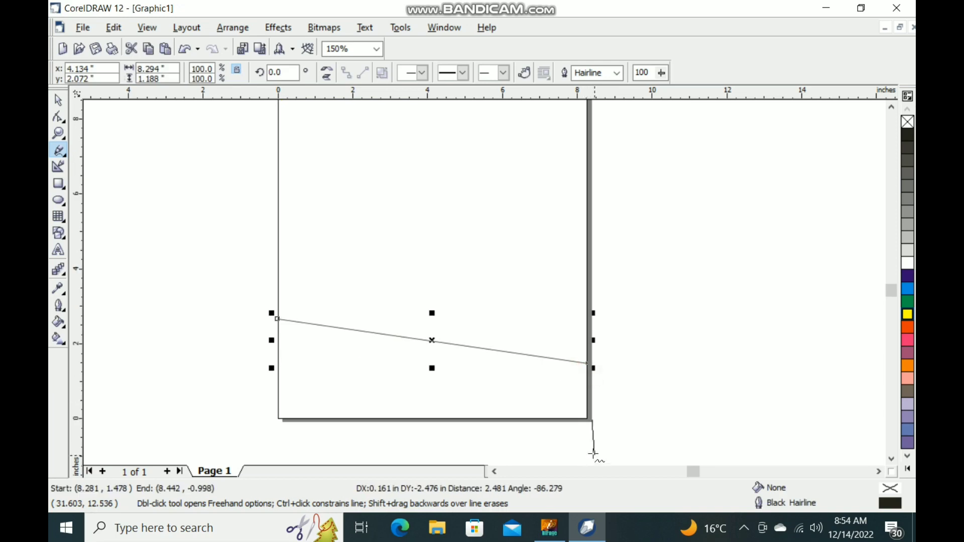
pyautogui.click(589, 418)
pyautogui.click(278, 417)
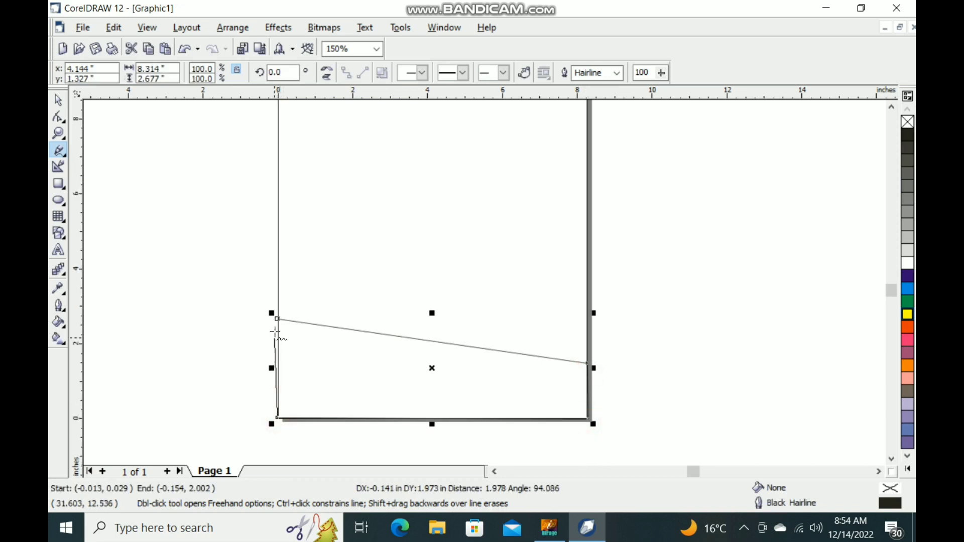
pyautogui.click(277, 319)
# Move the footer outline up by about 0.26 in from the page's bottom edge.
pyautogui.click(59, 100)
pyautogui.click(177, 213)
pyautogui.moveTo(447, 357); pyautogui.dragTo(448, 348)
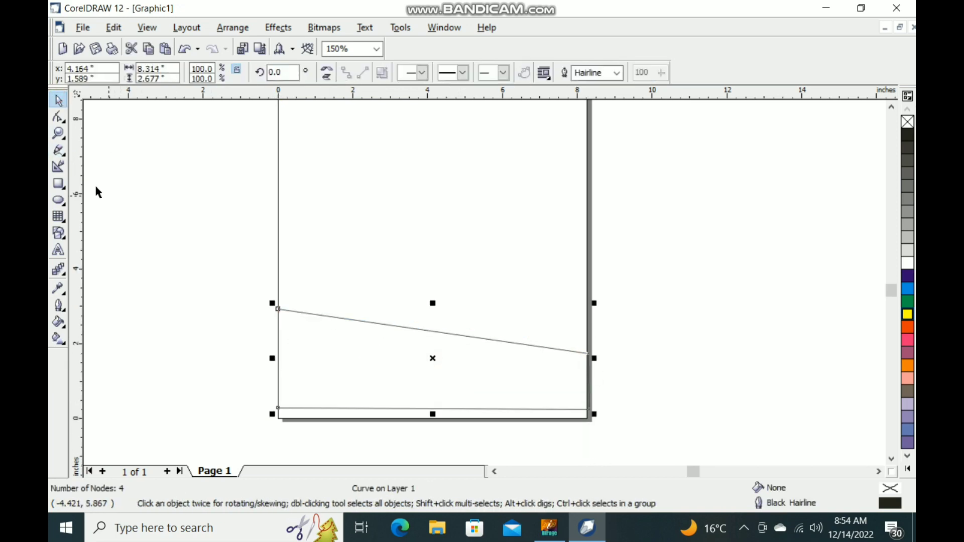
# Convert the sloping upper edge of the footer outline to a curve.
pyautogui.click(58, 116)
pyautogui.rightClick(432, 336)
pyautogui.click(455, 176)
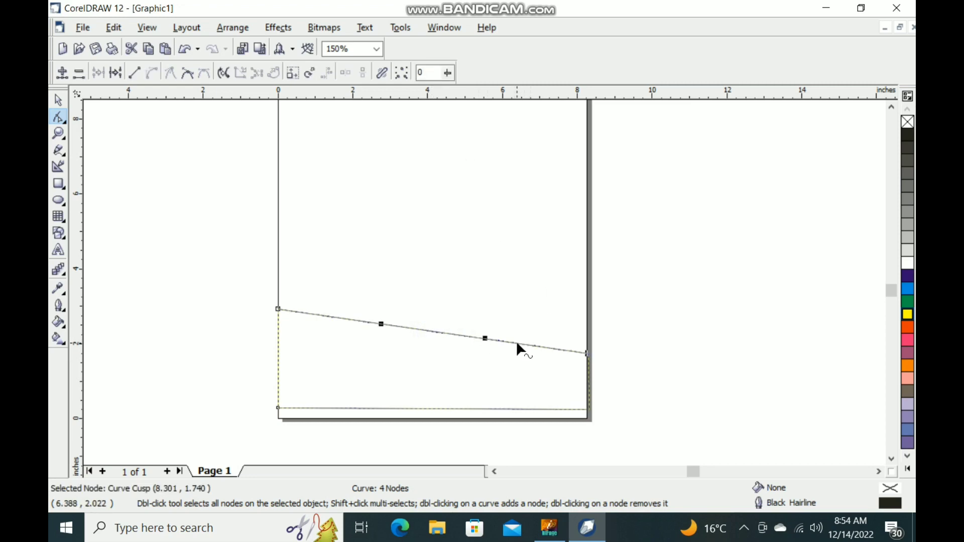
pyautogui.click(57, 102)
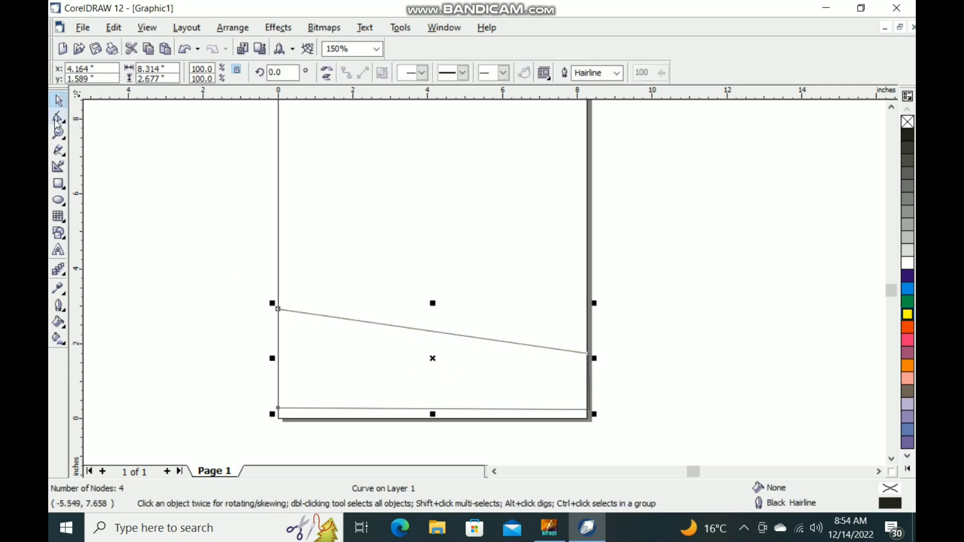
# Bend the footer outline's upper edge into an S-shaped wave, with a crest on the page's left half and a dip on the right.
pyautogui.click(58, 116)
pyautogui.rightClick(494, 340)
pyautogui.click(726, 298)
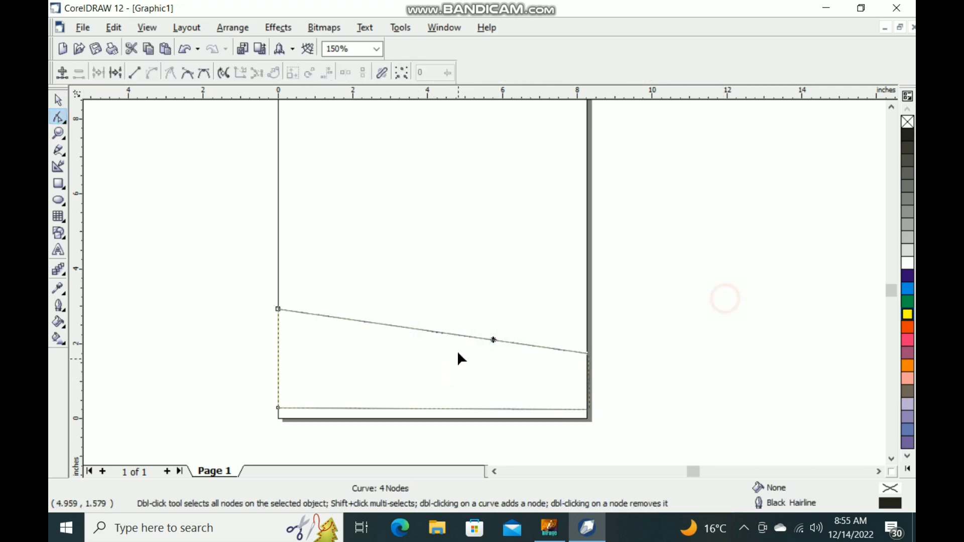
pyautogui.rightClick(453, 334)
pyautogui.click(370, 321)
pyautogui.moveTo(370, 321); pyautogui.dragTo(347, 292)
pyautogui.moveTo(522, 329); pyautogui.dragTo(511, 368)
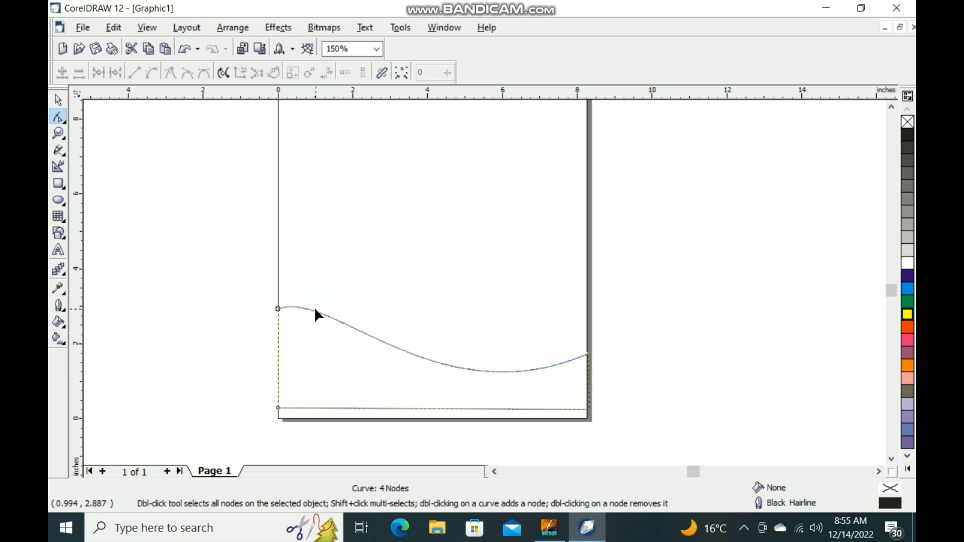
pyautogui.moveTo(314, 307); pyautogui.dragTo(337, 295)
# Fill the wavy footer shape with cyan and remove its outline.
pyautogui.click(58, 99)
pyautogui.moveTo(157, 235); pyautogui.dragTo(601, 416)
pyautogui.click(909, 289)
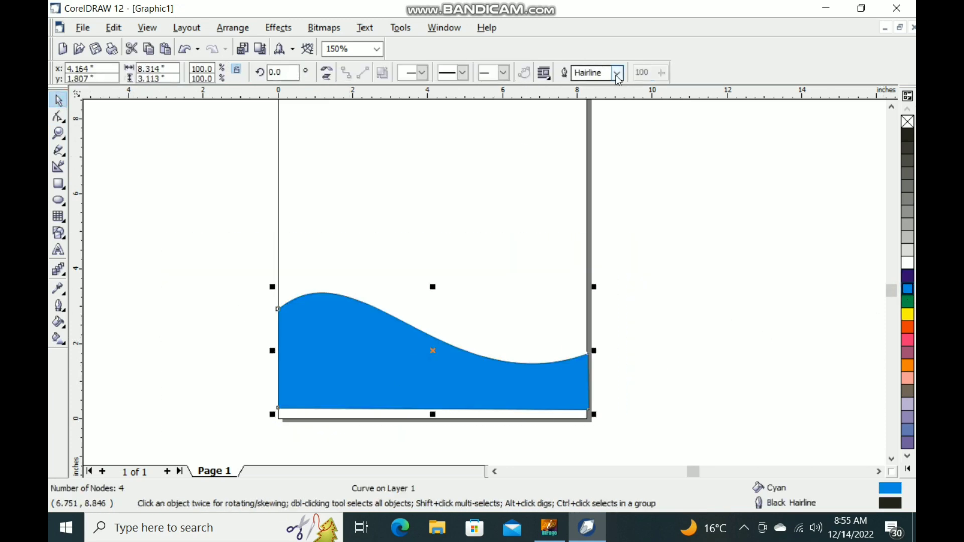
pyautogui.click(617, 73)
pyautogui.click(588, 84)
# Make a taller orange copy of the cyan footer shape above it, stretched upward to about 3.8 in high.
pyautogui.moveTo(439, 380); pyautogui.dragTo(537, 258)
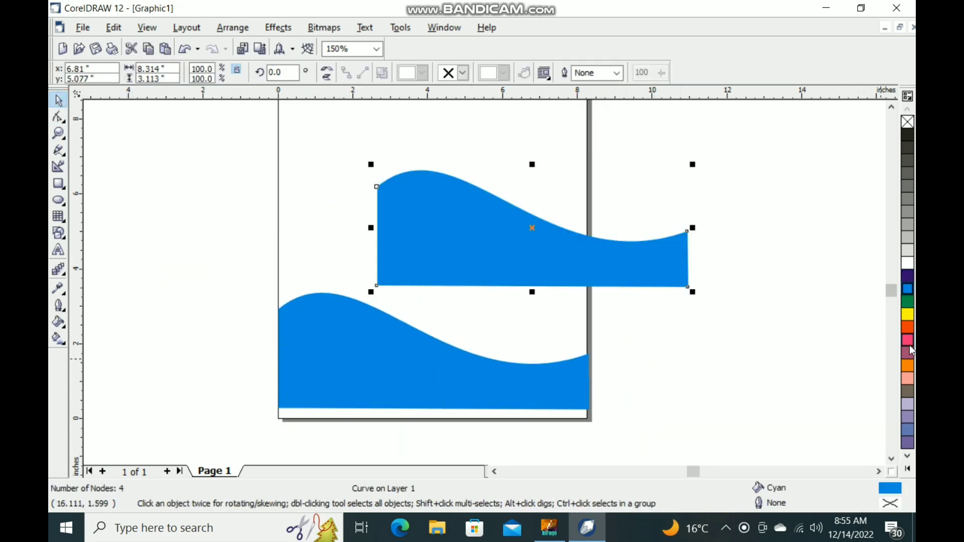
pyautogui.click(909, 365)
pyautogui.moveTo(532, 163); pyautogui.dragTo(534, 136)
# Centre the orange and cyan footer shapes on each other and send the orange one to the back.
pyautogui.click(472, 245)
pyautogui.keyDown('shift'); pyautogui.click(412, 359); pyautogui.keyUp('shift')
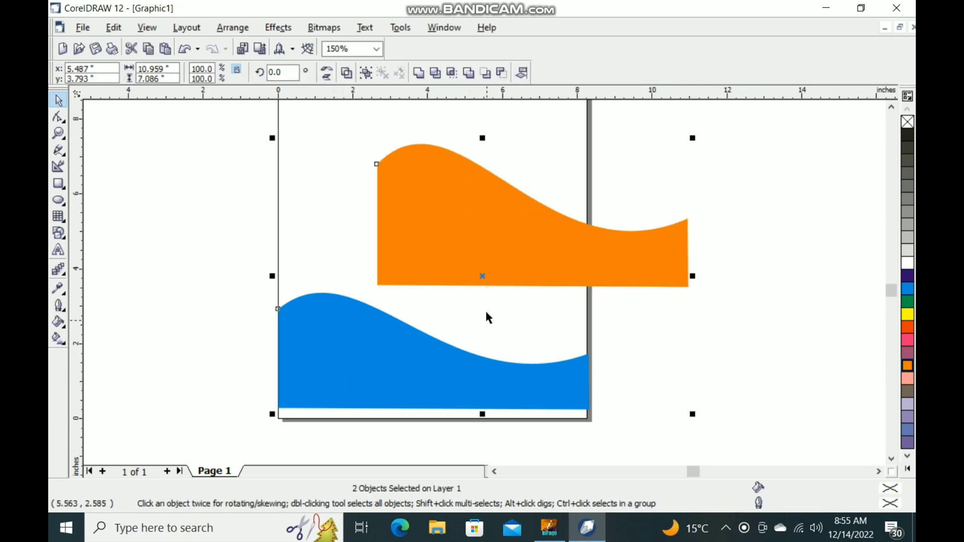
pyautogui.press('c')
pyautogui.press('e')
pyautogui.click(390, 368)
pyautogui.hotkey('shift', 'pagedown')
pyautogui.click(579, 259)
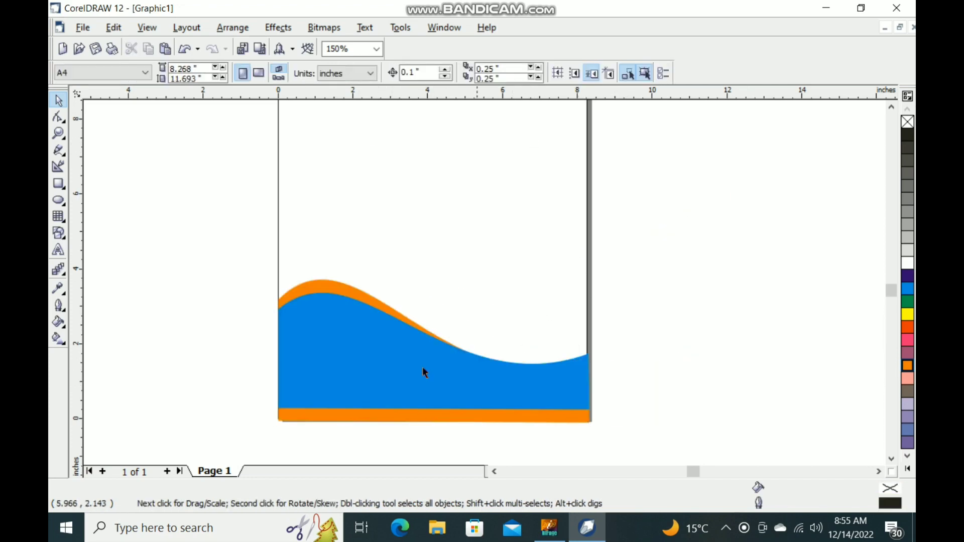
# Nudge the cyan footer shape down by 0.4 in to expose an orange band along the wave.
pyautogui.click(423, 367)
pyautogui.press('Down')
pyautogui.press('Down')
pyautogui.press('Down')
pyautogui.press('Down')
pyautogui.click(684, 296)
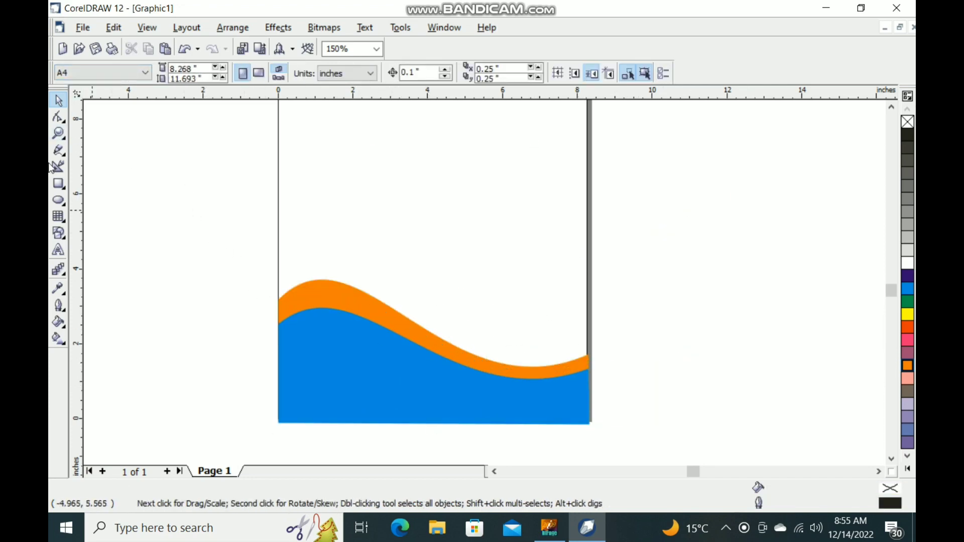
# Lower the orange shape's upper right node so the band tapers toward the page's right edge.
pyautogui.click(58, 117)
pyautogui.click(291, 295)
pyautogui.scroll(1, 275, 293)
pyautogui.scroll(3, 697, 390)
pyautogui.moveTo(682, 303); pyautogui.dragTo(684, 327)
pyautogui.scroll(-3, 684, 327)
pyautogui.press('space')
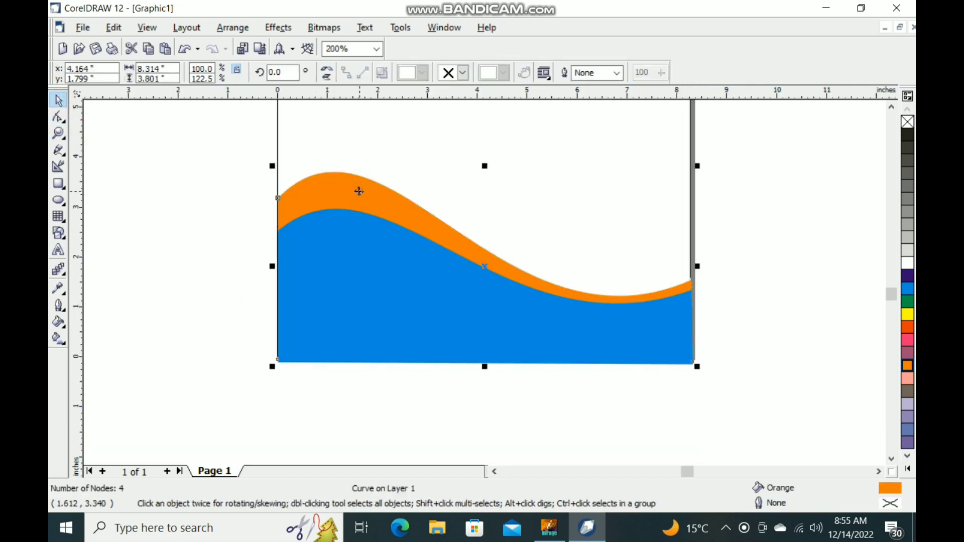
# Give the orange footer shape a Square two-color fountain fill from orange to yellow, with the center offset to the upper left.
pyautogui.press('F11')
pyautogui.click(417, 144)
pyautogui.click(416, 187)
pyautogui.click(594, 166)
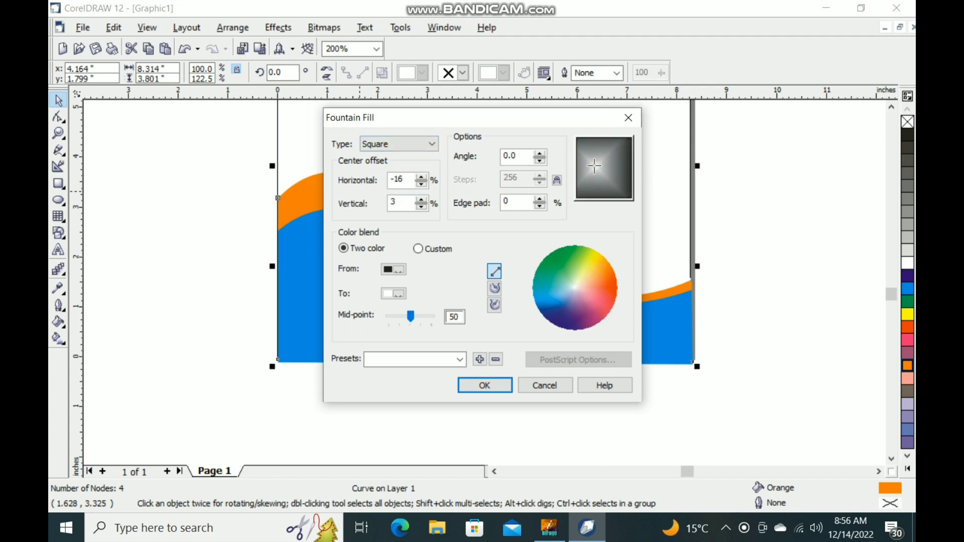
pyautogui.click(393, 270)
pyautogui.click(387, 309)
pyautogui.click(394, 293)
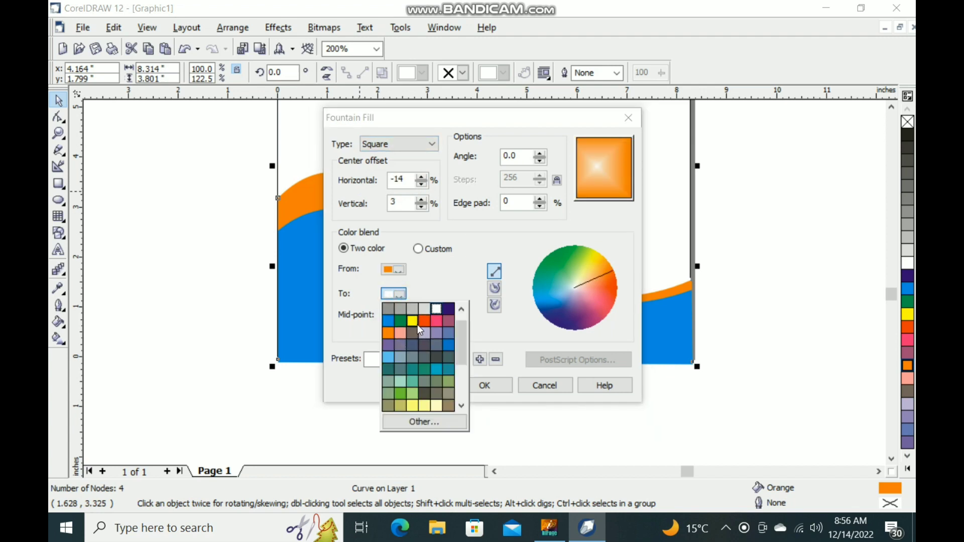
pyautogui.click(413, 322)
pyautogui.click(595, 161)
pyautogui.click(476, 387)
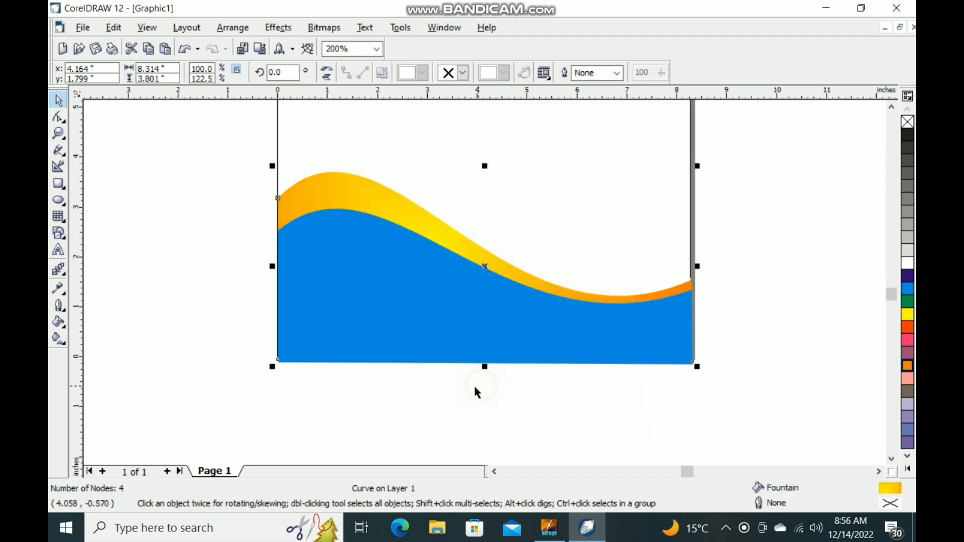
pyautogui.click(476, 391)
# Try a white fill on the cyan footer shape and return it to cyan.
pyautogui.scroll(-2, 452, 369)
pyautogui.click(431, 338)
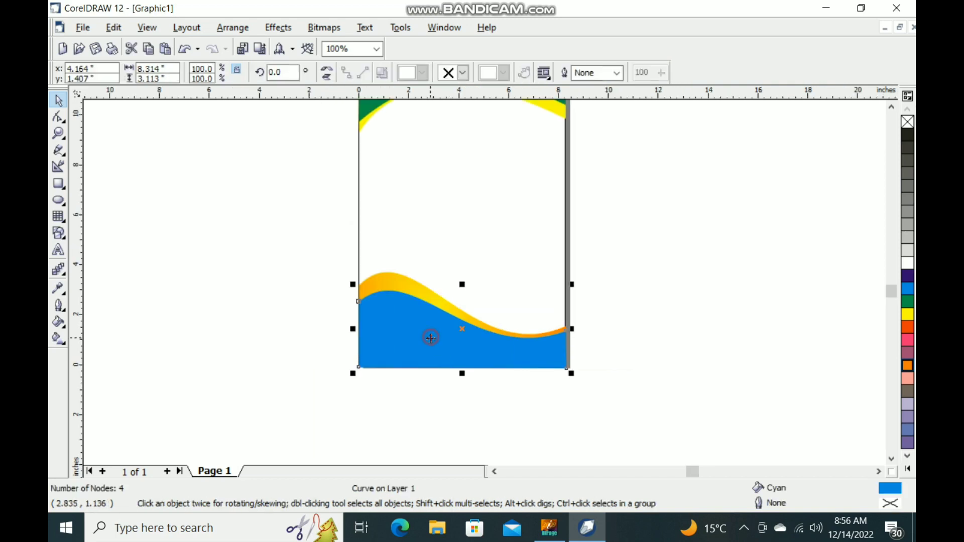
pyautogui.click(909, 267)
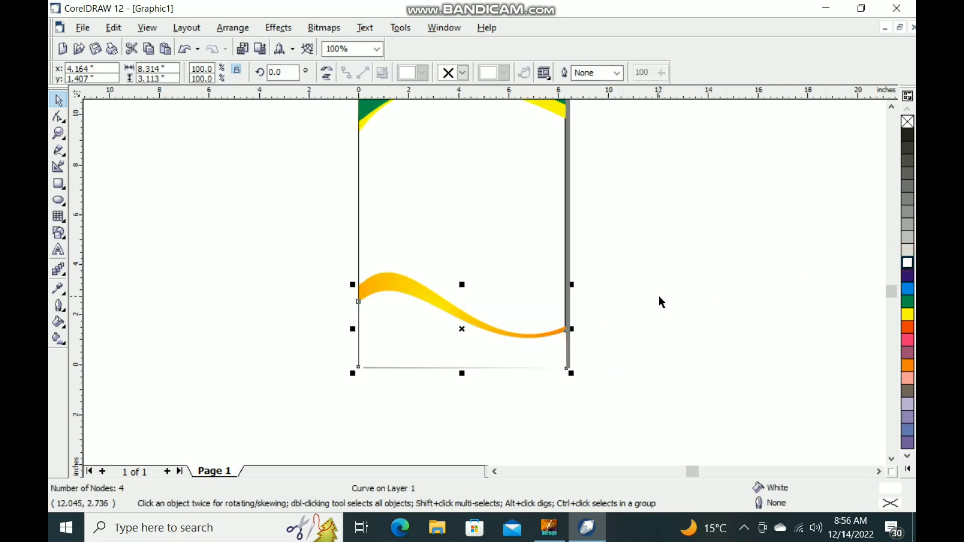
pyautogui.click(636, 300)
pyautogui.click(415, 341)
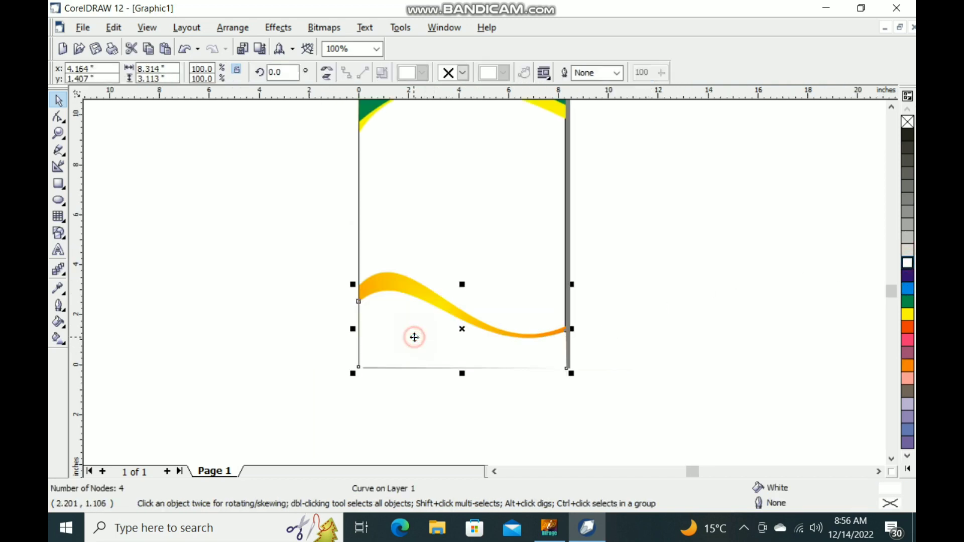
pyautogui.click(909, 288)
pyautogui.click(660, 302)
pyautogui.scroll(-2, 435, 370)
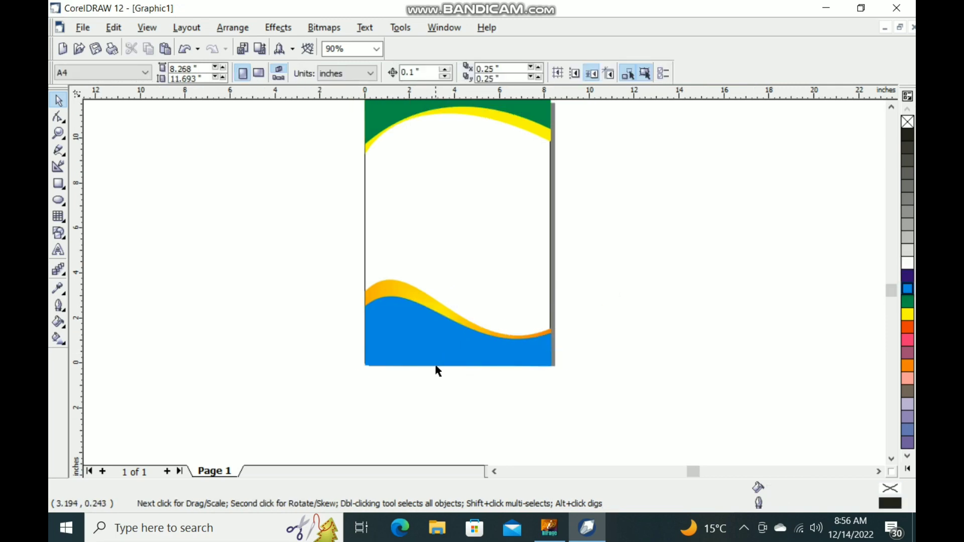
# Switch to InPage and copy the text frame containing the Urdu lines.
pyautogui.click(549, 527)
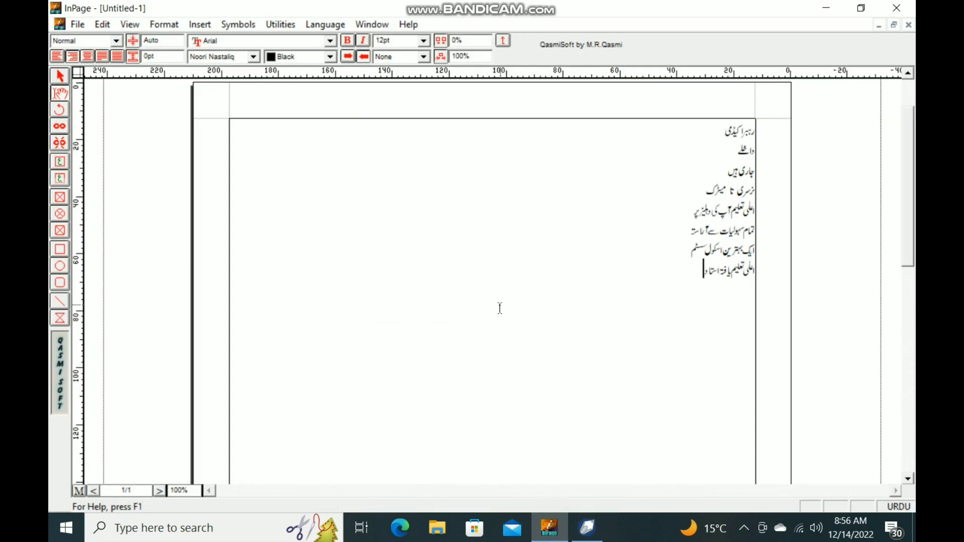
pyautogui.click(61, 76)
pyautogui.rightClick(367, 219)
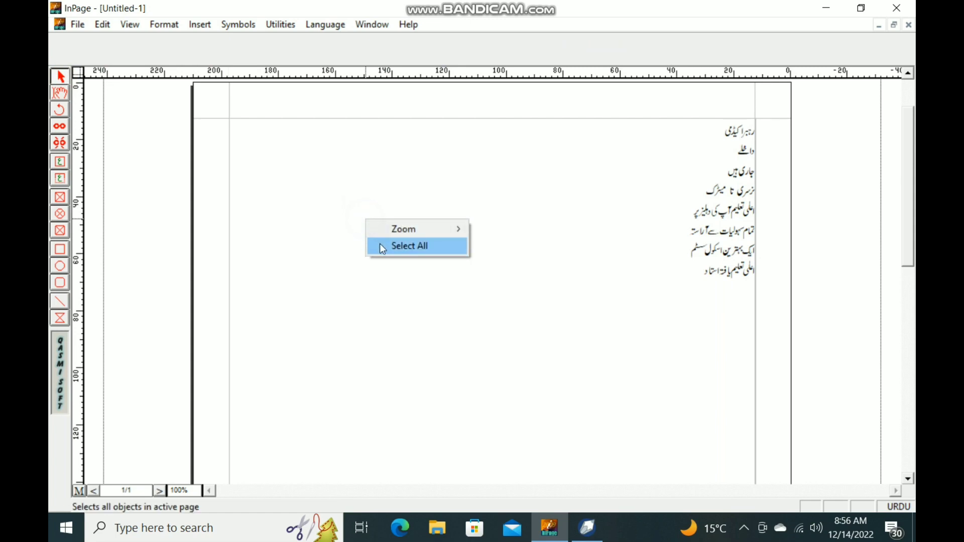
pyautogui.click(380, 243)
pyautogui.rightClick(371, 238)
pyautogui.click(419, 303)
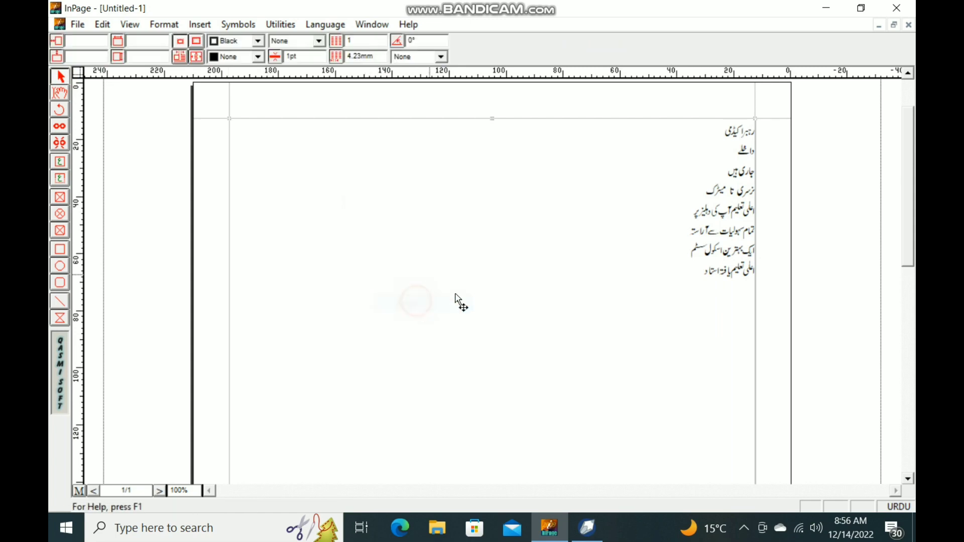
# Switch back to CorelDRAW and paste the copied Urdu text into the drawing.
pyautogui.click(578, 525)
pyautogui.rightClick(645, 201)
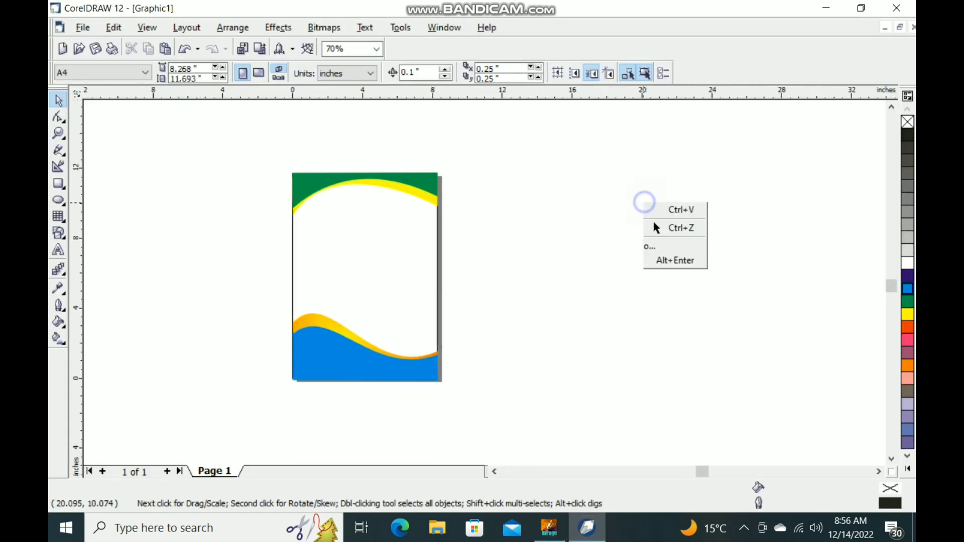
pyautogui.click(685, 285)
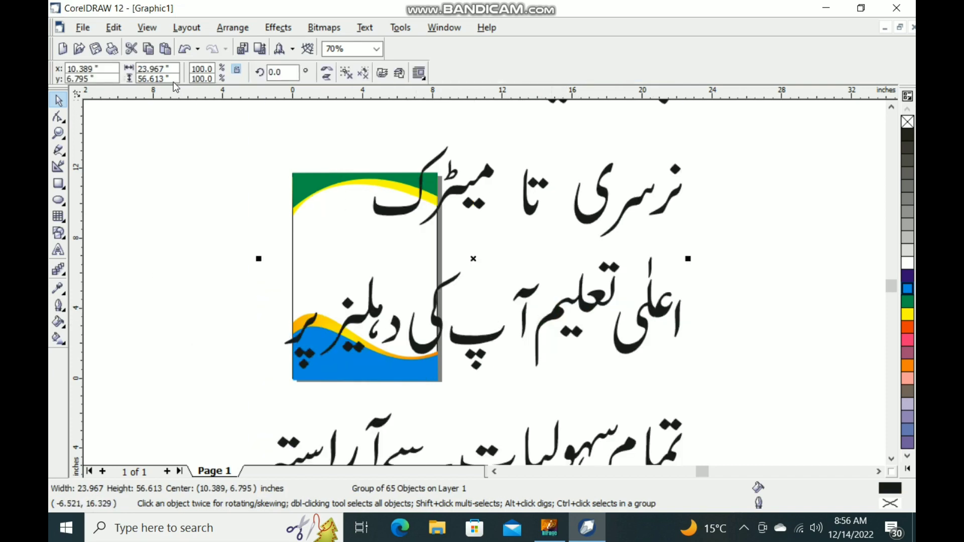
# Scale the pasted Urdu text group to 5.0% horizontally and vertically.
pyautogui.click(214, 68)
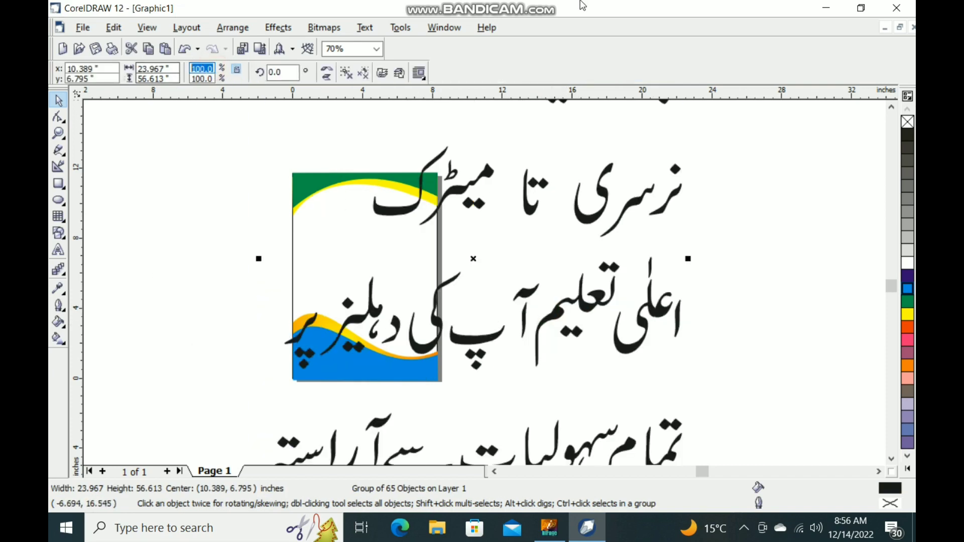
pyautogui.moveTo(580, 1)
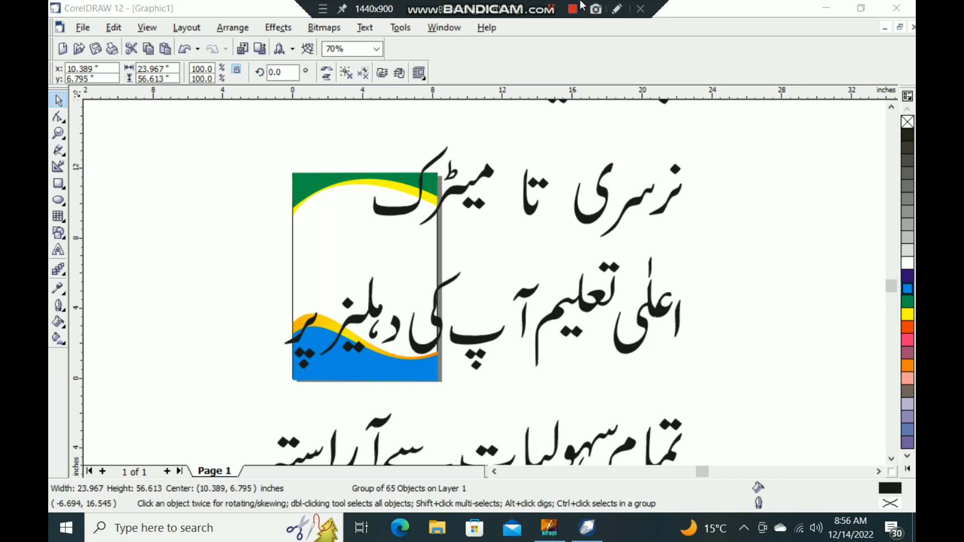
pyautogui.click(214, 68)
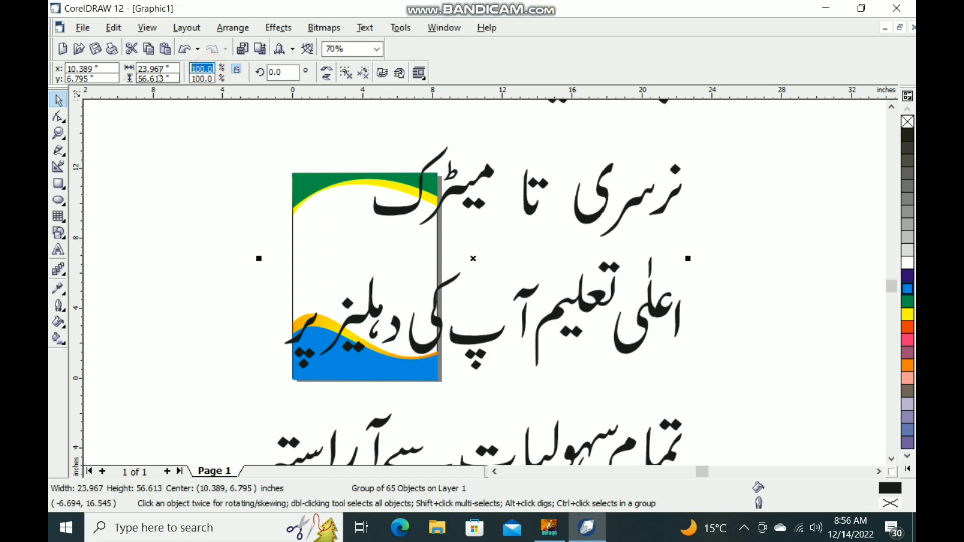
pyautogui.write('5.0')
pyautogui.press('Tab')
pyautogui.write('5')
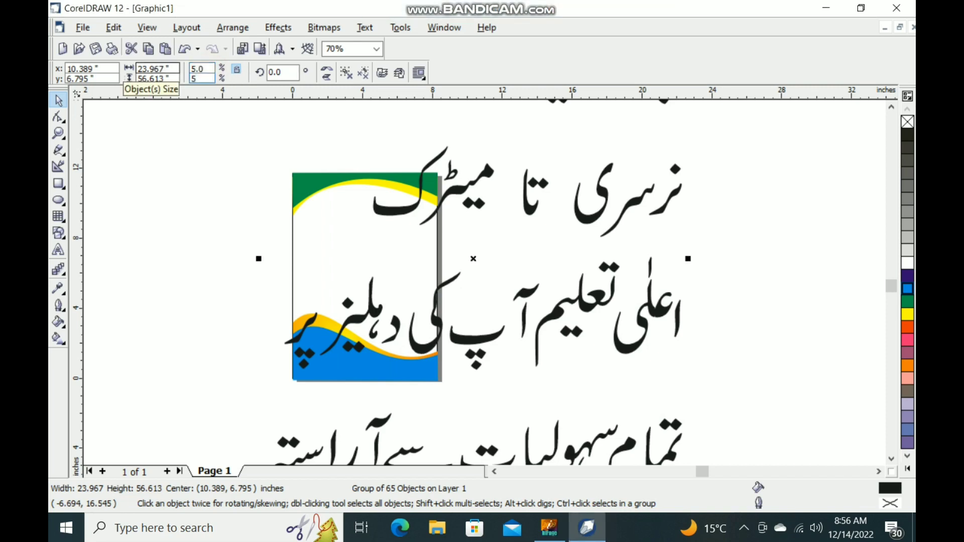
pyautogui.write('.0')
pyautogui.press('Return')
pyautogui.scroll(1, 470, 259)
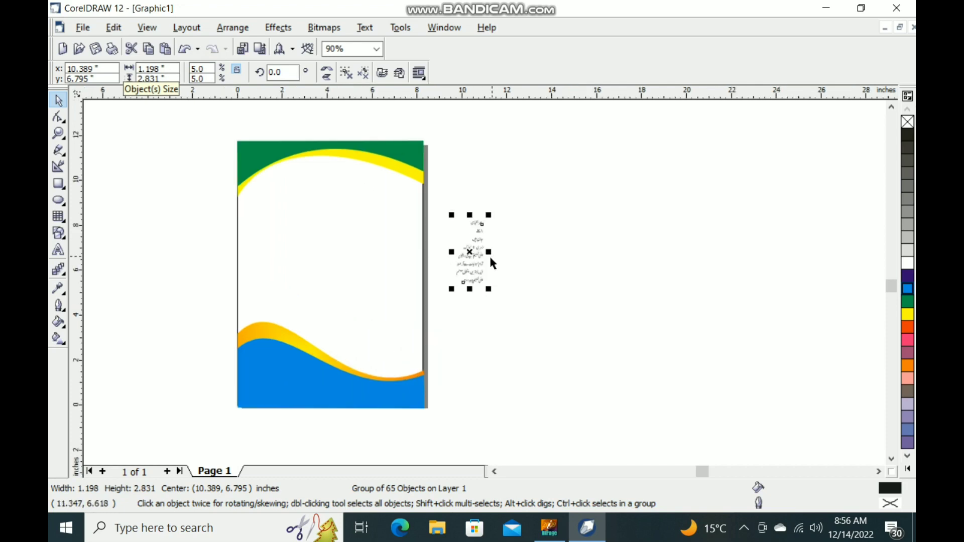
# Place the Urdu text group beside the page's right edge and enlarge it to about 2.75 by 6.49 in.
pyautogui.moveTo(474, 255); pyautogui.dragTo(458, 384)
pyautogui.click(662, 282)
pyautogui.scroll(4, 490, 279)
pyautogui.scroll(-3, 664, 253)
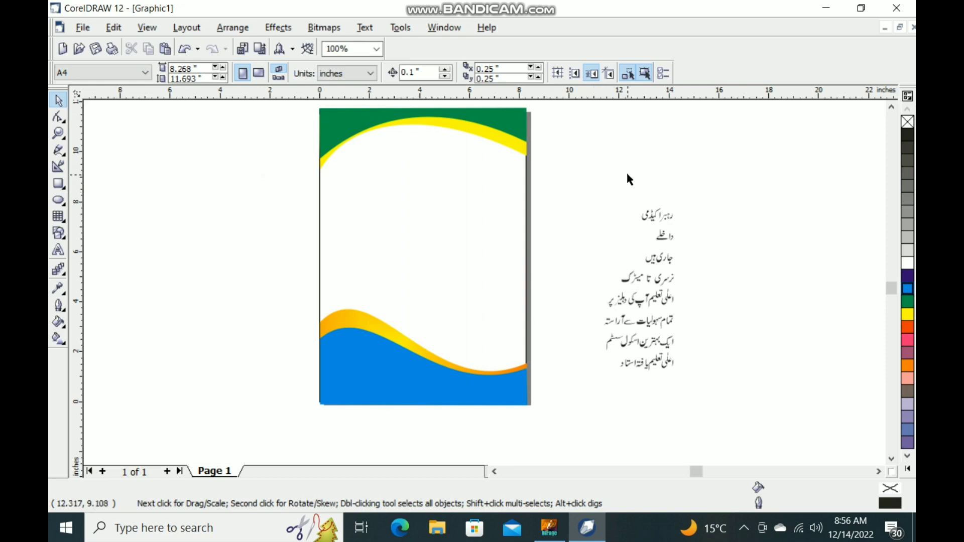
pyautogui.scroll(1, 658, 199)
pyautogui.moveTo(733, 189); pyautogui.dragTo(612, 235)
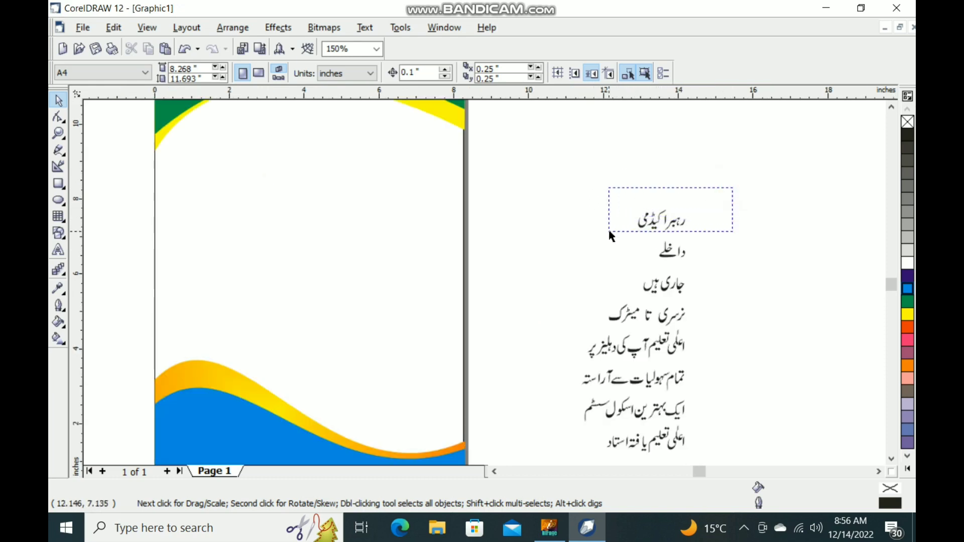
pyautogui.click(256, 268)
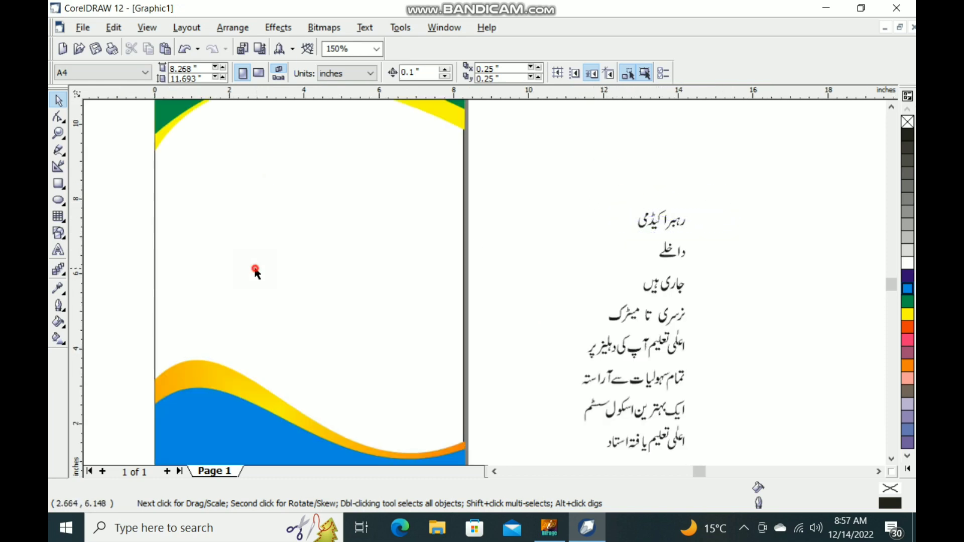
# Add a page-sized background rectangle behind the header and footer and fill it with dark blue.
pyautogui.doubleClick(59, 184)
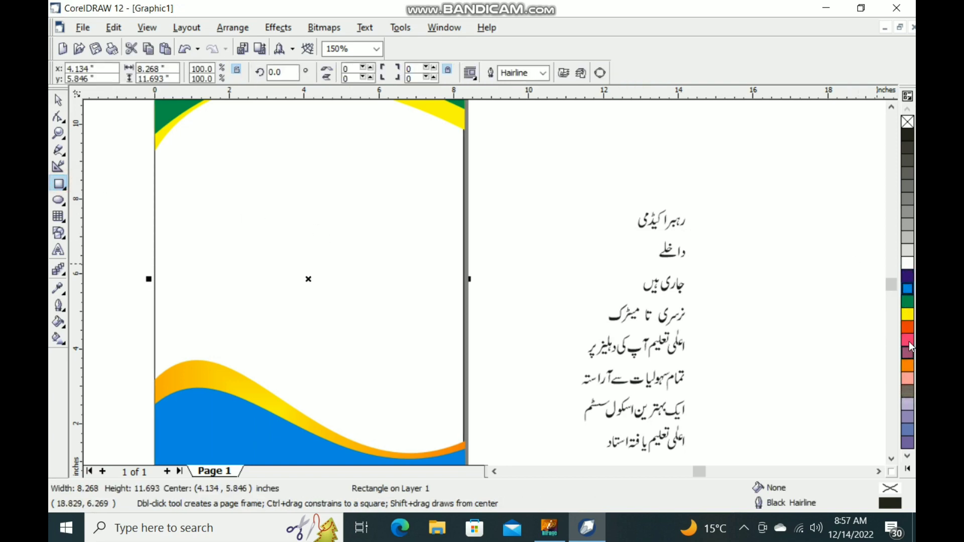
pyautogui.click(908, 276)
pyautogui.scroll(-1, 642, 295)
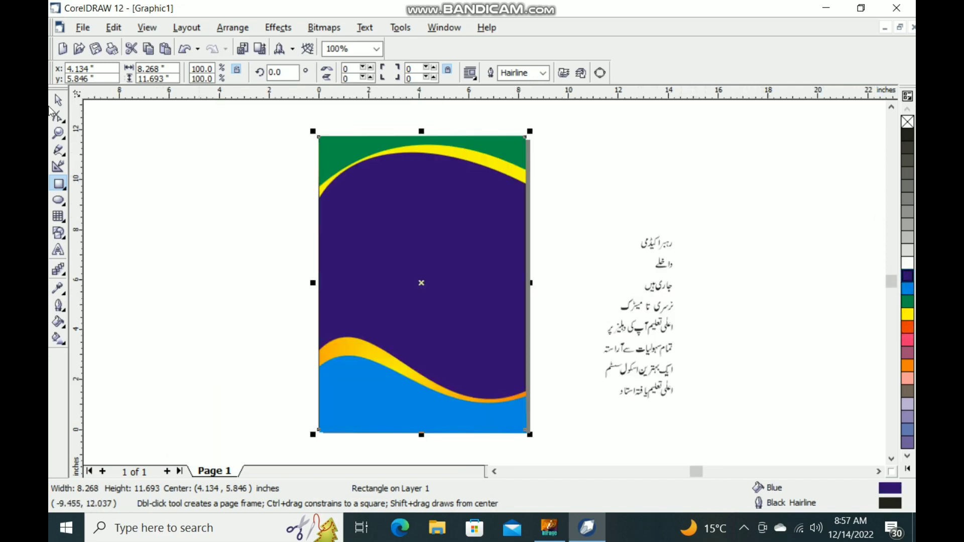
pyautogui.click(132, 117)
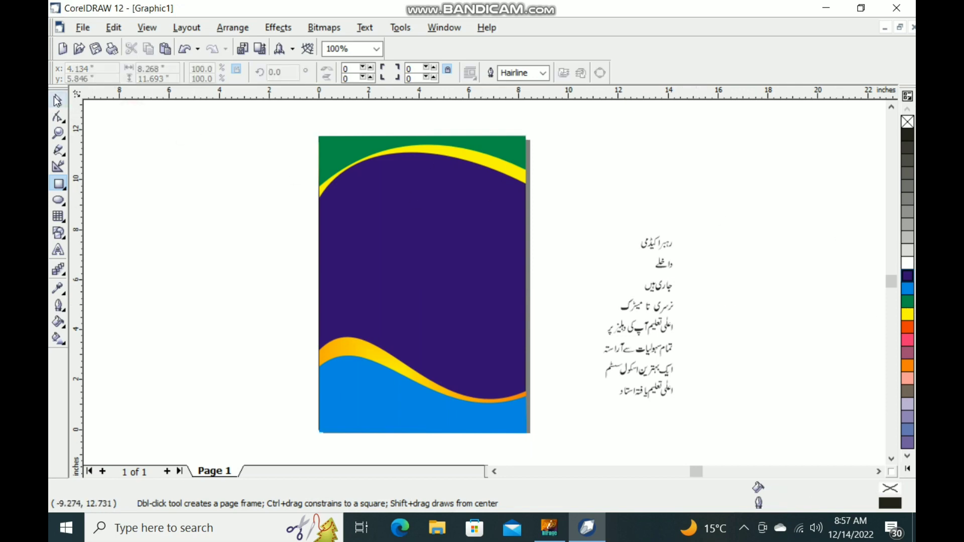
# Ungroup the Urdu text block beside the page.
pyautogui.click(58, 101)
pyautogui.moveTo(613, 254); pyautogui.dragTo(614, 253)
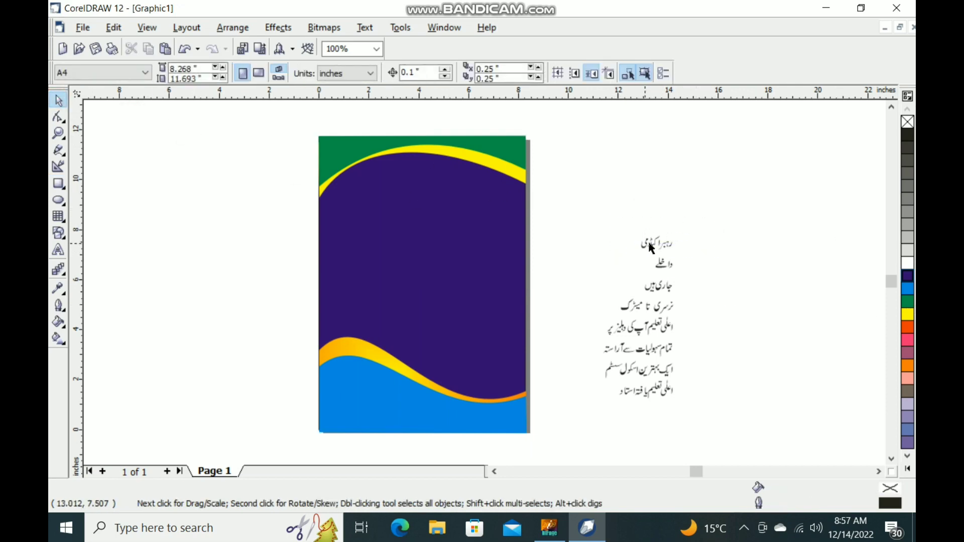
pyautogui.click(662, 243)
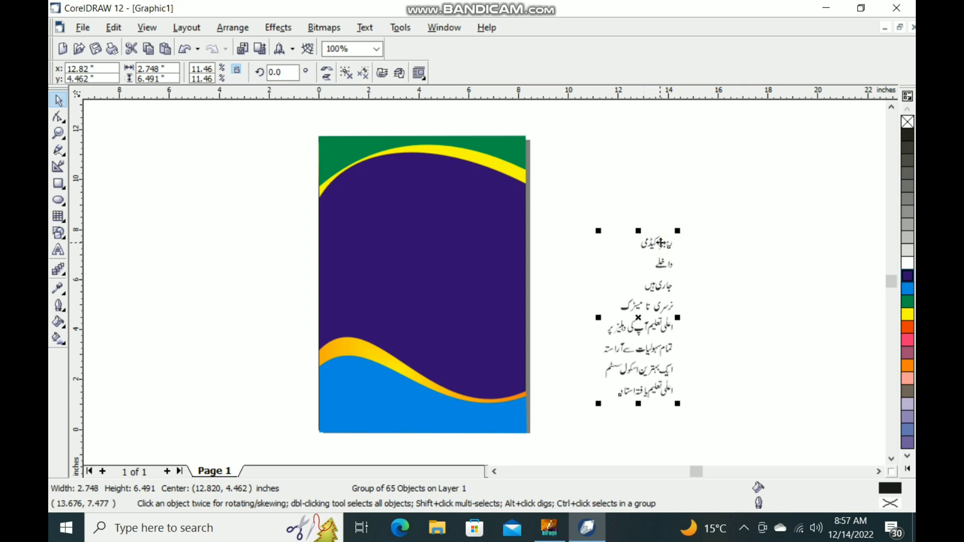
pyautogui.hotkey('ctrl', 'u')
pyautogui.click(703, 224)
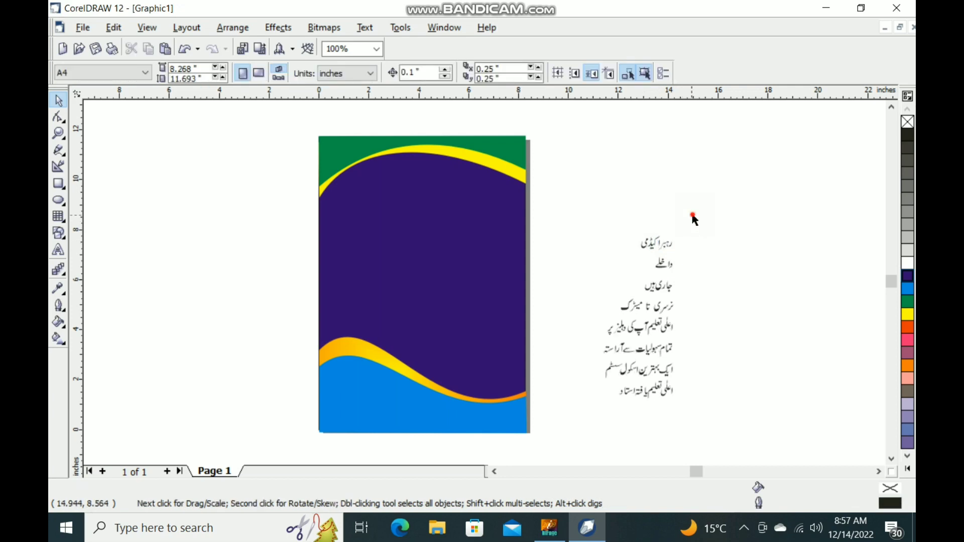
# Place the academy name رہبر اکیڈمی in the flyer's upper area, enlarge it to about 133 pt and fill it with red.
pyautogui.moveTo(692, 215); pyautogui.dragTo(399, 240)
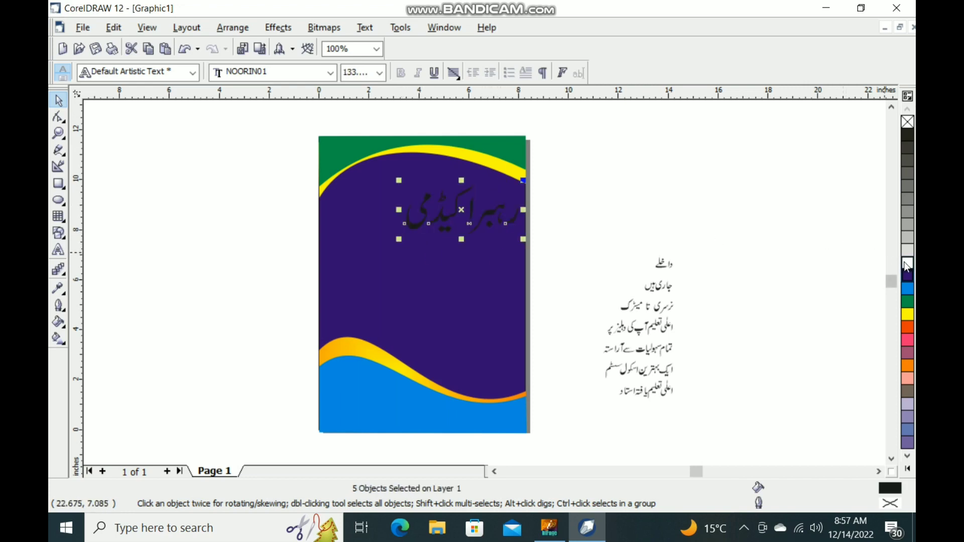
pyautogui.click(907, 264)
pyautogui.scroll(1, 478, 180)
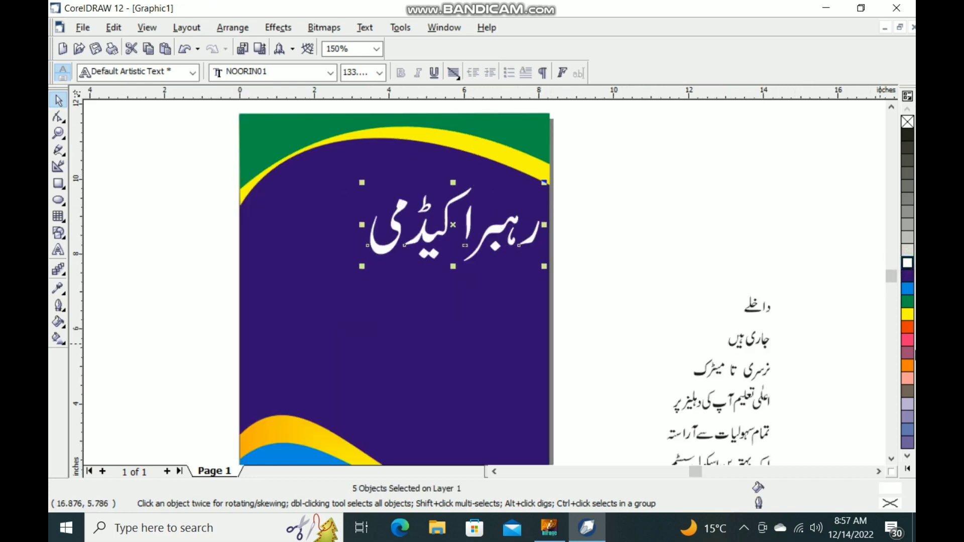
pyautogui.click(906, 341)
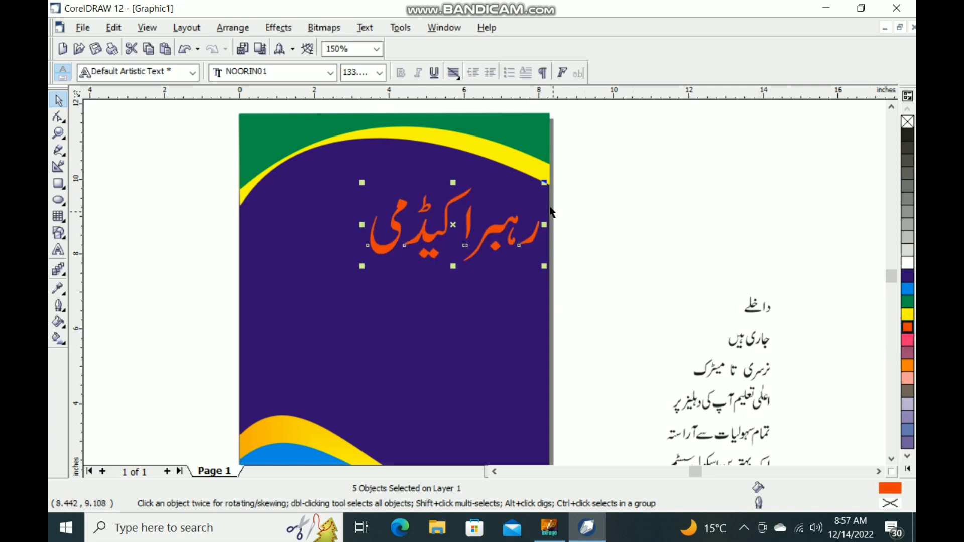
pyautogui.scroll(1, 551, 212)
# Close the gap in the academy name by moving the alef, and the letters before it, left toward کیڈمی.
pyautogui.moveTo(580, 208); pyautogui.dragTo(554, 238)
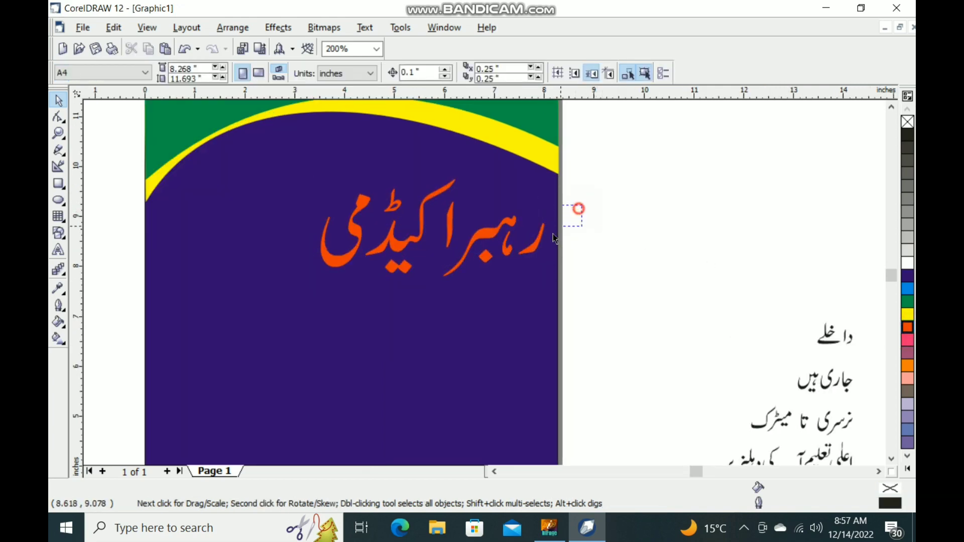
pyautogui.click(533, 252)
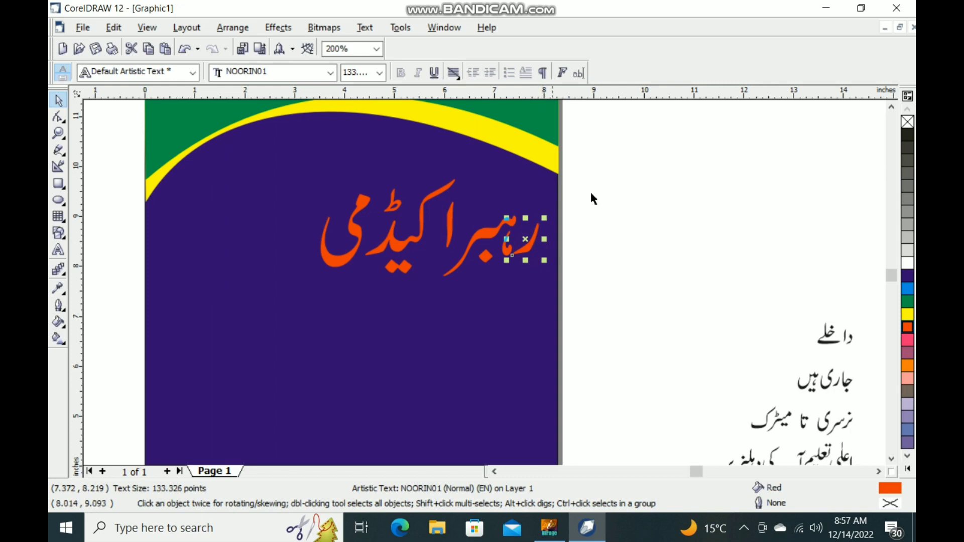
pyautogui.moveTo(606, 197); pyautogui.dragTo(451, 313)
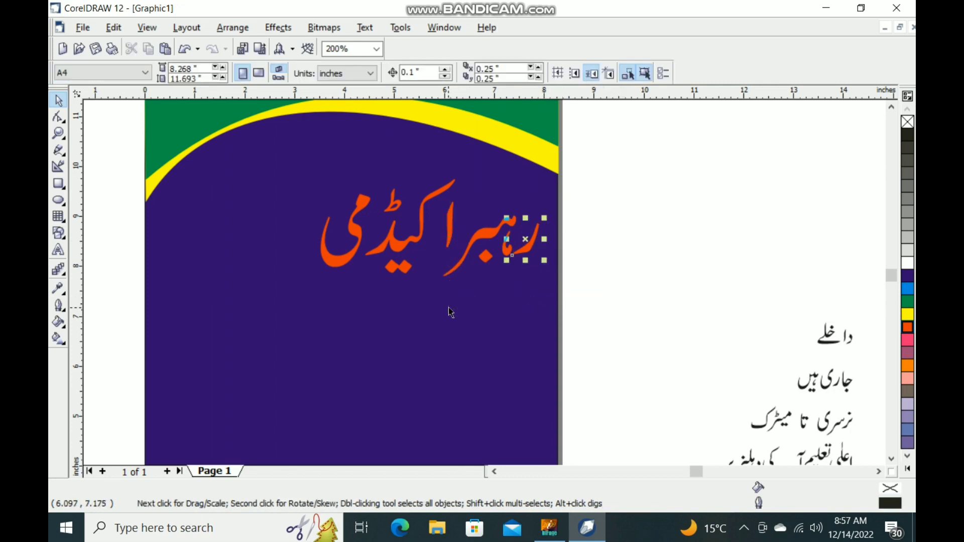
pyautogui.click(656, 233)
pyautogui.scroll(2, 496, 226)
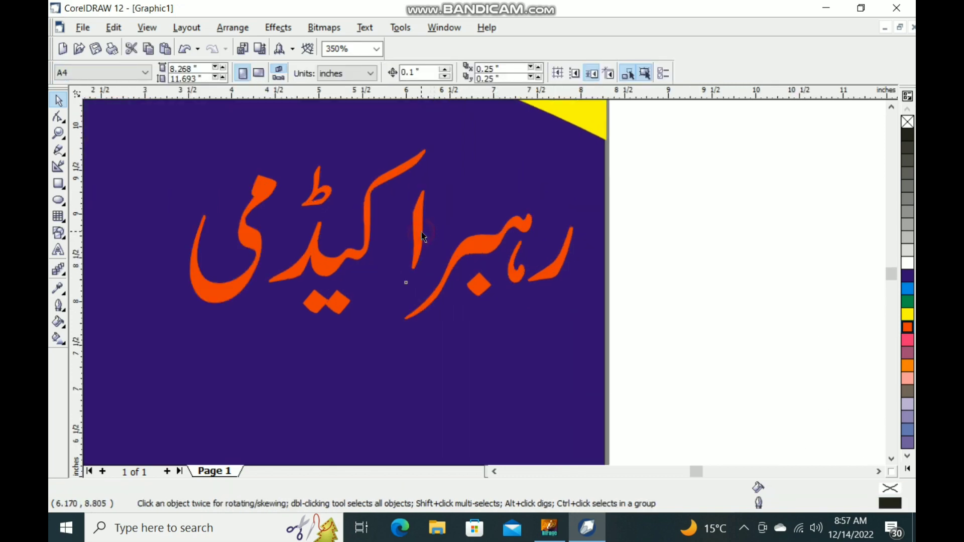
pyautogui.moveTo(421, 233); pyautogui.dragTo(400, 231)
pyautogui.click(634, 206)
pyautogui.moveTo(634, 206); pyautogui.dragTo(396, 336)
pyautogui.press('Left')
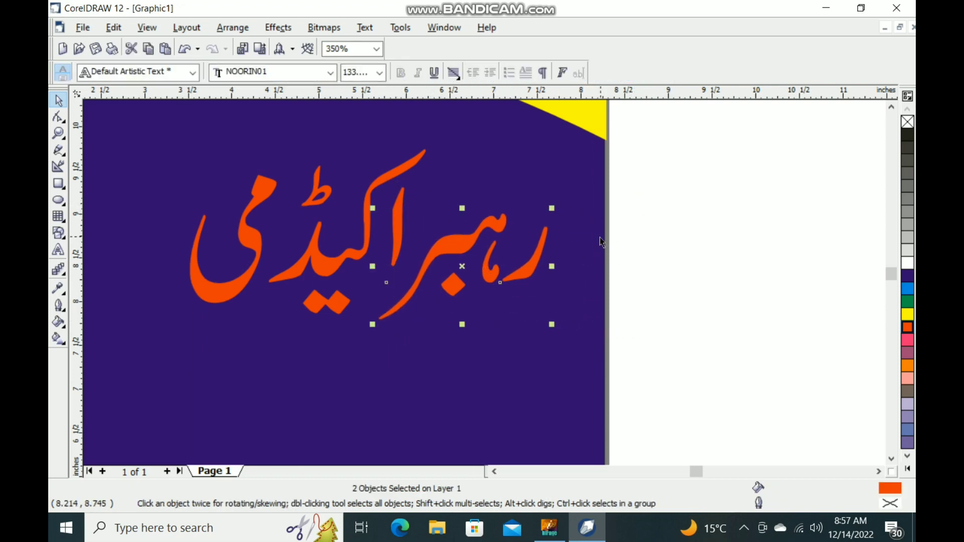
pyautogui.click(678, 214)
pyautogui.scroll(-1, 677, 210)
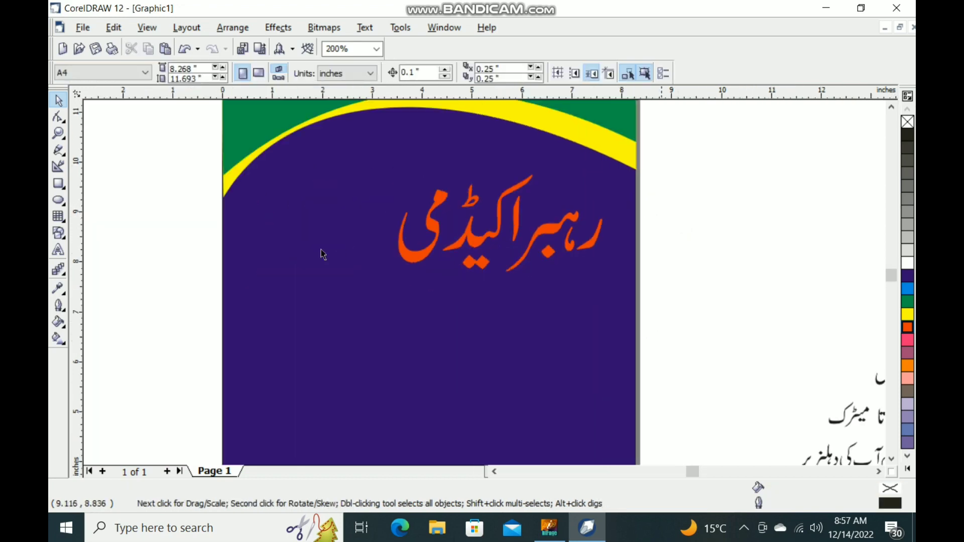
# Select the whole academy name and nudge it toward the page's right edge and slightly up.
pyautogui.scroll(1, 430, 240)
pyautogui.click(426, 235)
pyautogui.scroll(-1, 455, 254)
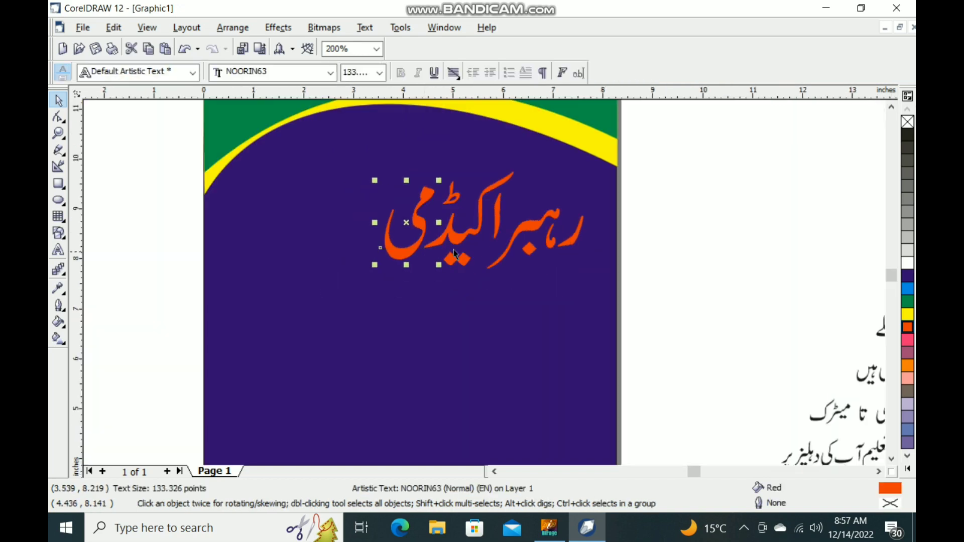
pyautogui.click(635, 194)
pyautogui.moveTo(669, 172); pyautogui.dragTo(342, 285)
pyautogui.press('Right')
pyautogui.press('Right')
pyautogui.press('Right')
pyautogui.press('Right')
pyautogui.press('Right')
pyautogui.press('Up')
pyautogui.press('Up')
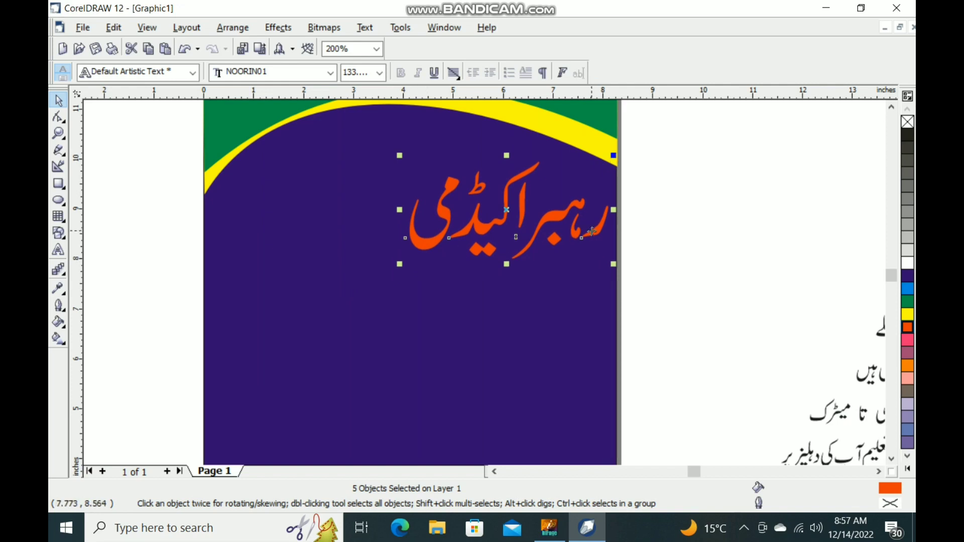
pyautogui.press('Left')
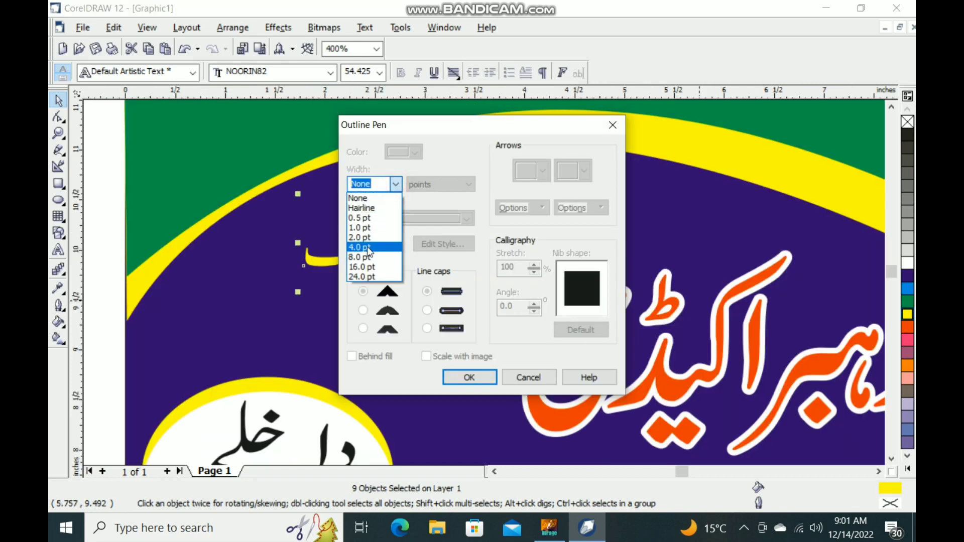
# Give the نرسری تا میٹرک line a white 8.0 pt outline with rounded corners and round line caps that scales with the image.
pyautogui.click(367, 246)
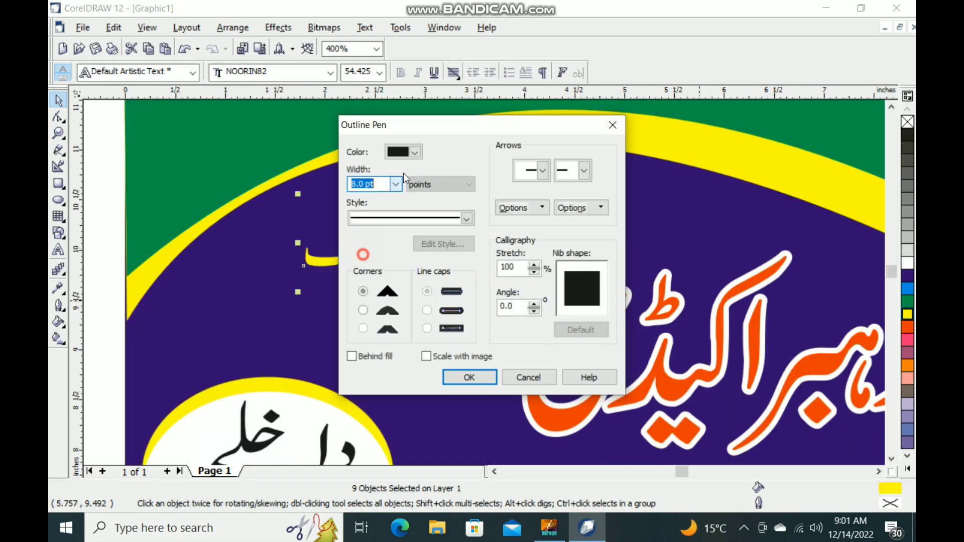
pyautogui.click(415, 153)
pyautogui.click(439, 182)
pyautogui.click(363, 311)
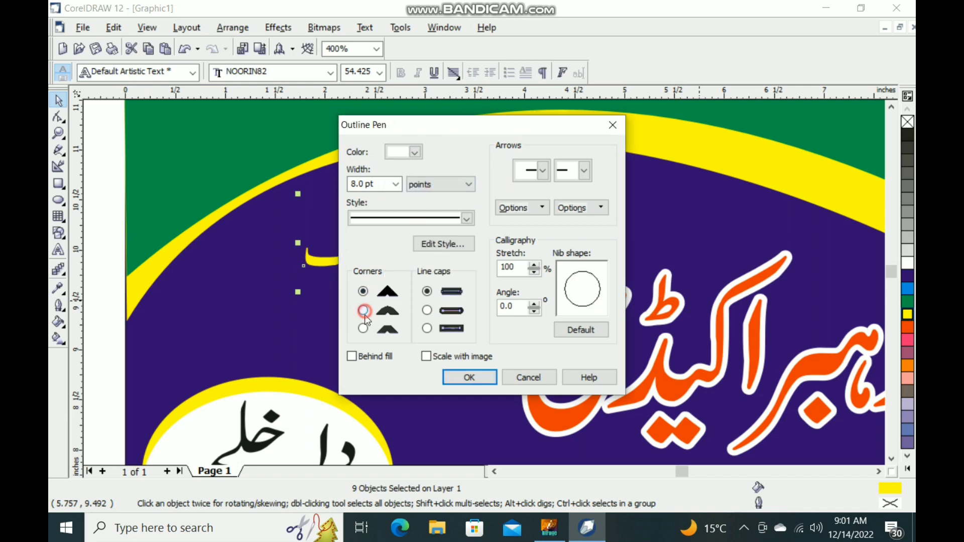
pyautogui.click(427, 310)
pyautogui.click(427, 357)
pyautogui.click(455, 370)
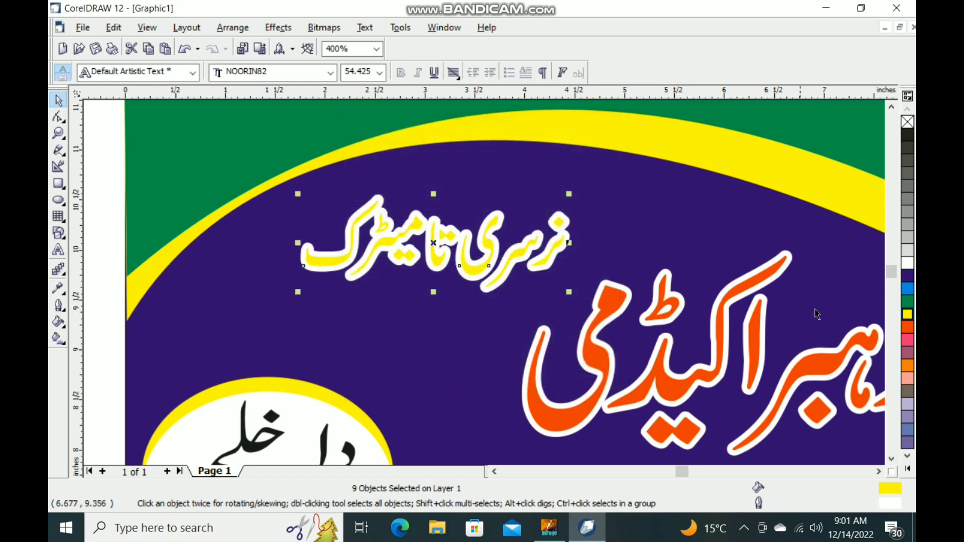
# Try several fill colours on the outlined نرسری تا میٹرک line and finish with dark blue matching the background.
pyautogui.click(909, 277)
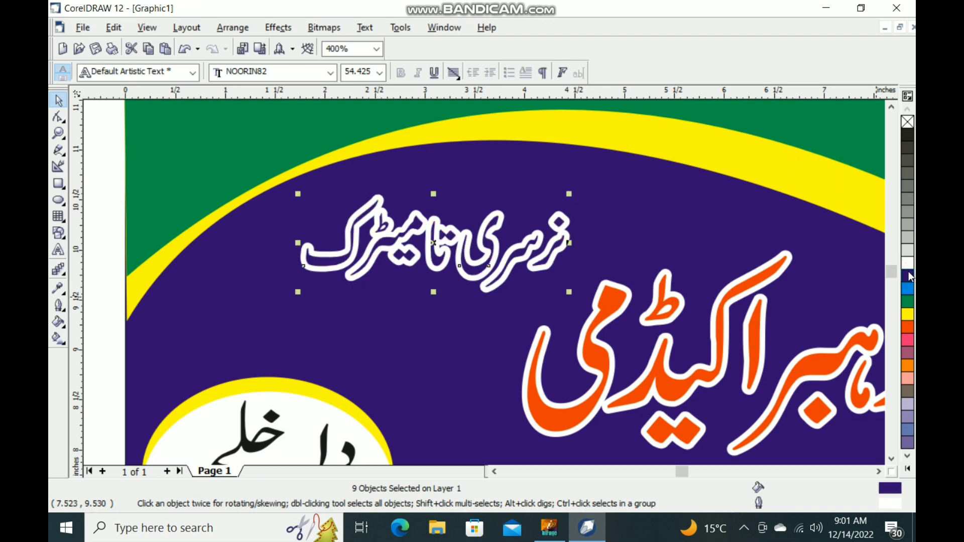
pyautogui.click(909, 301)
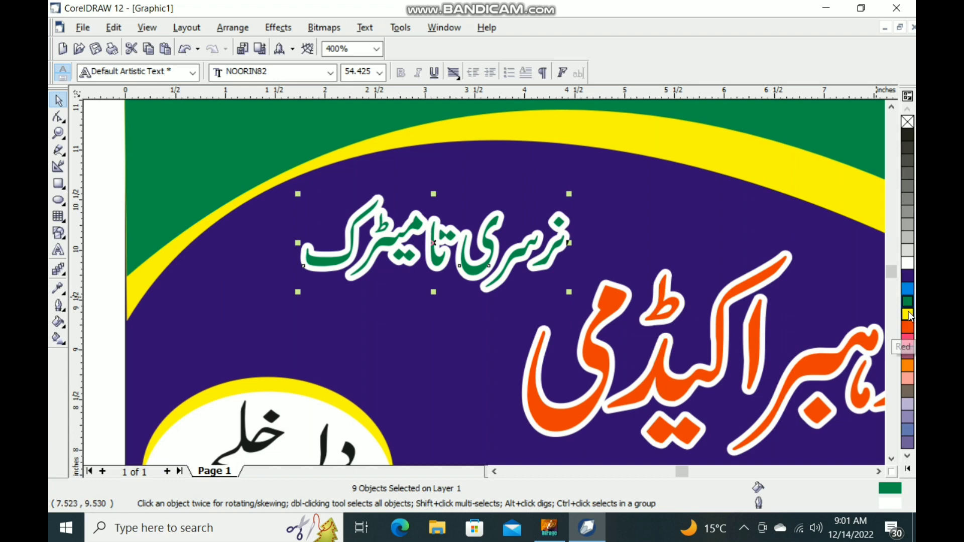
pyautogui.click(909, 314)
pyautogui.click(909, 329)
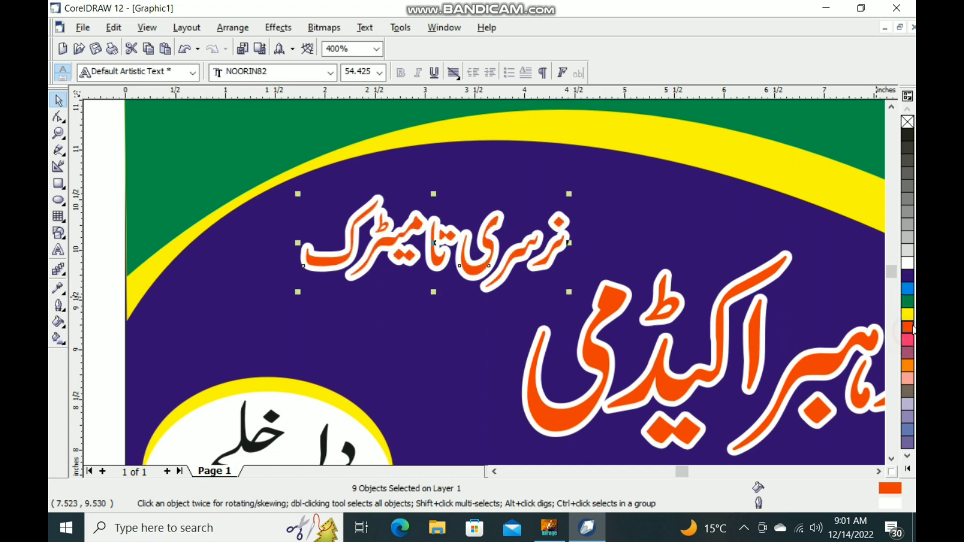
pyautogui.click(909, 366)
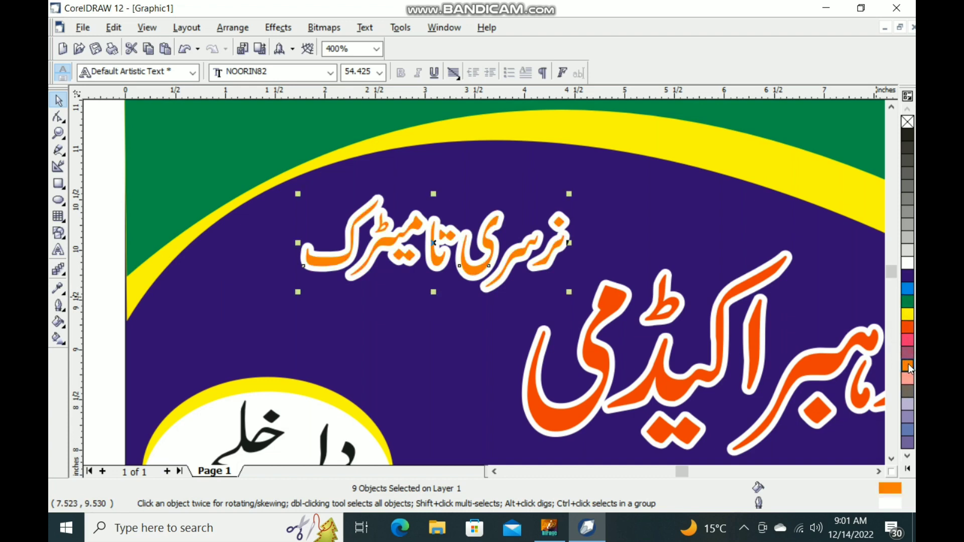
pyautogui.click(907, 262)
pyautogui.click(908, 276)
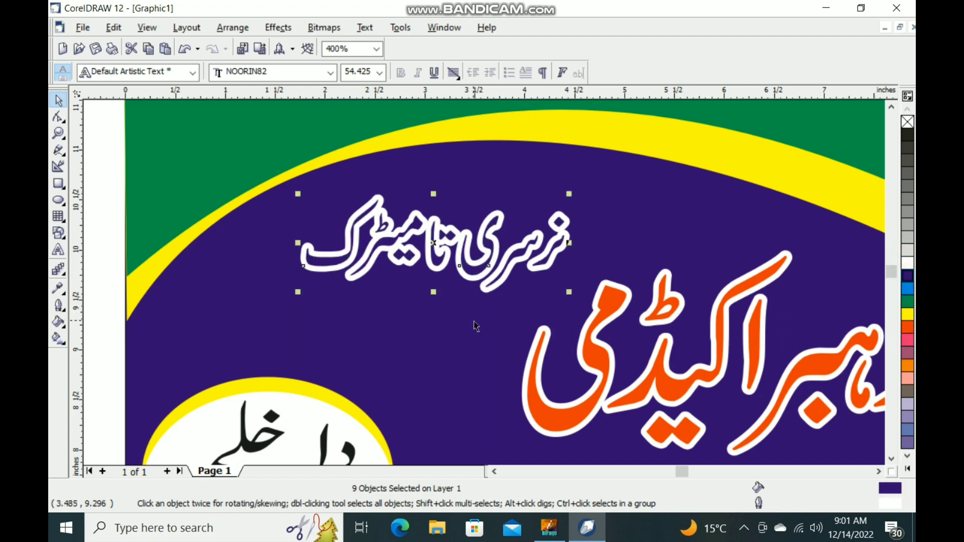
pyautogui.click(459, 184)
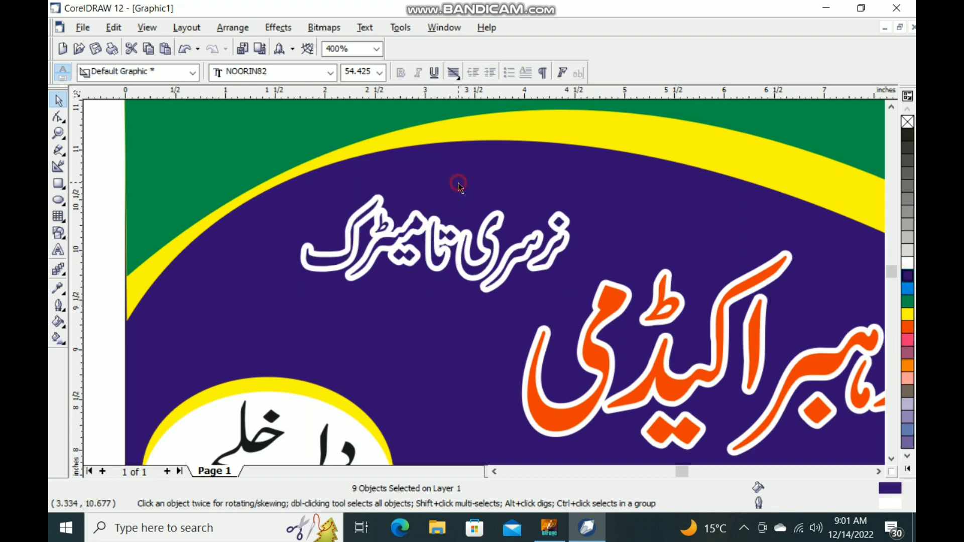
pyautogui.click(458, 183)
# Move the word تا slightly up within the outlined line.
pyautogui.scroll(3, 451, 242)
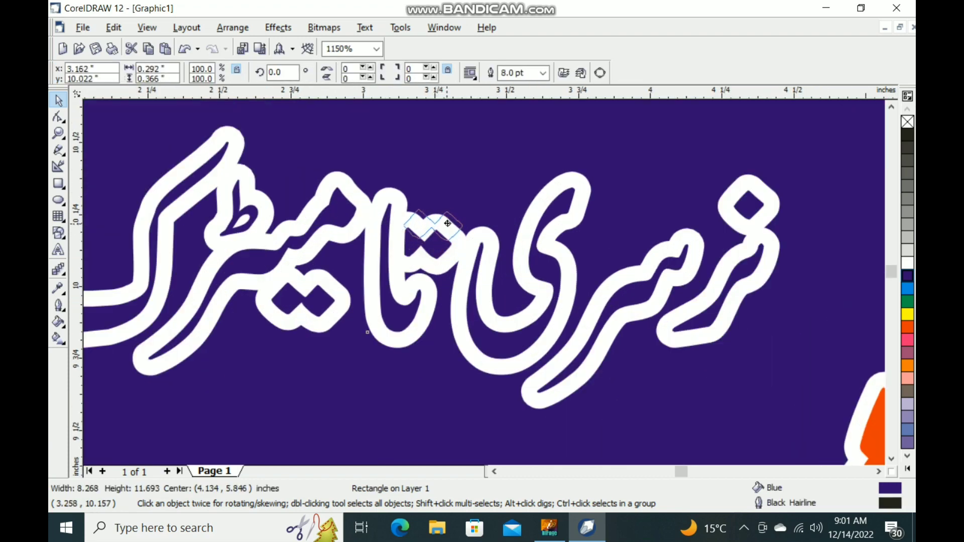
pyautogui.click(451, 219)
pyautogui.moveTo(451, 217); pyautogui.dragTo(458, 195)
pyautogui.scroll(-1, 443, 263)
pyautogui.scroll(-5, 443, 263)
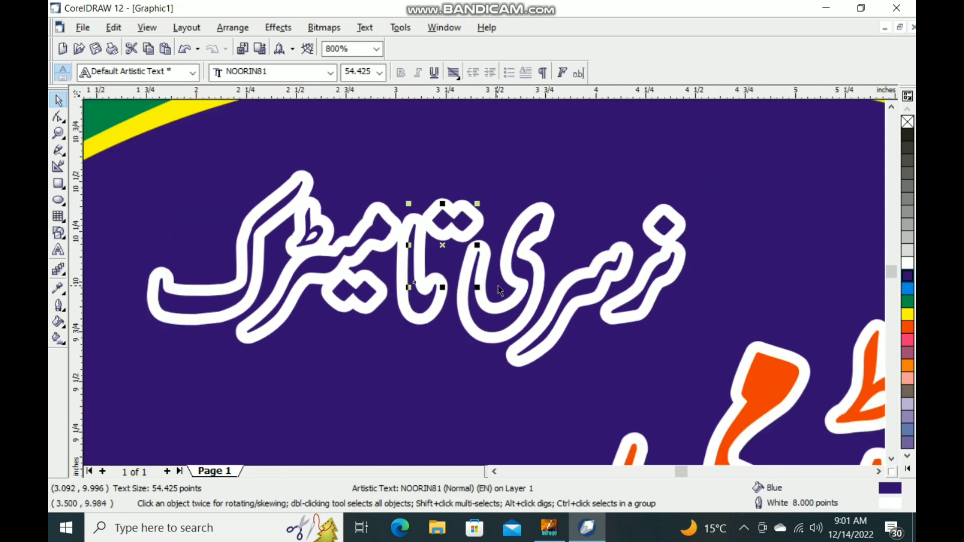
# Spread the outlined line's words by nudging میٹرک left, and shifting تا and میٹرک left together.
pyautogui.scroll(2, 293, 281)
pyautogui.moveTo(300, 246); pyautogui.dragTo(523, 343)
pyautogui.press('Left')
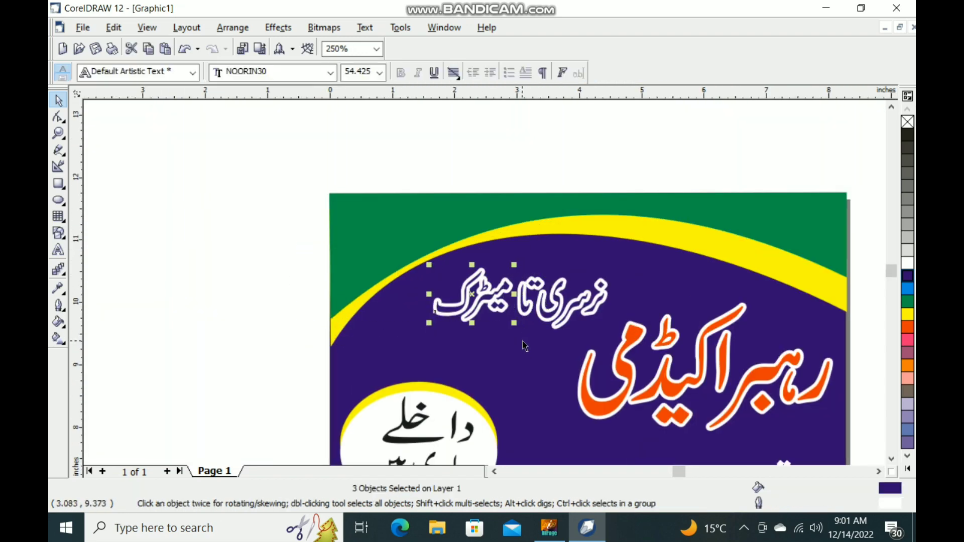
pyautogui.moveTo(261, 237); pyautogui.dragTo(546, 340)
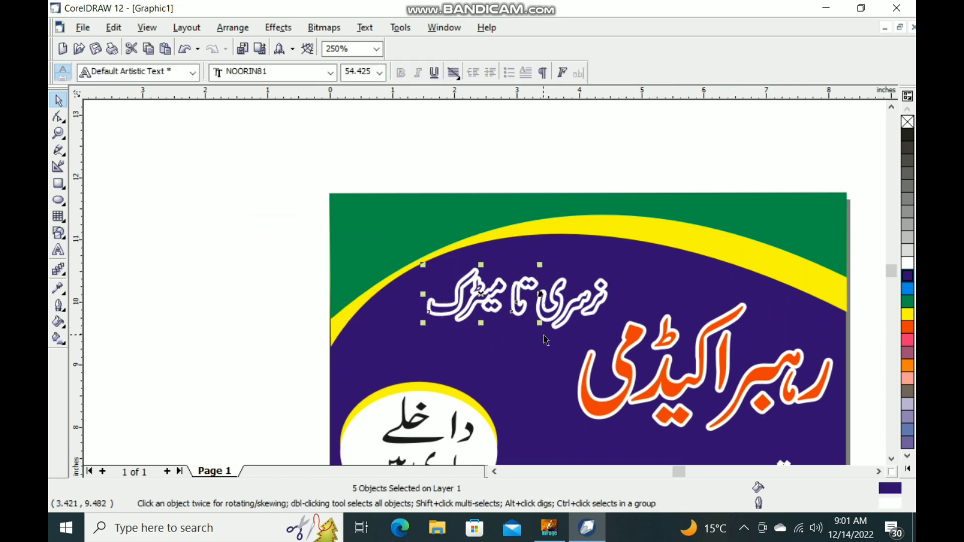
pyautogui.press('Left')
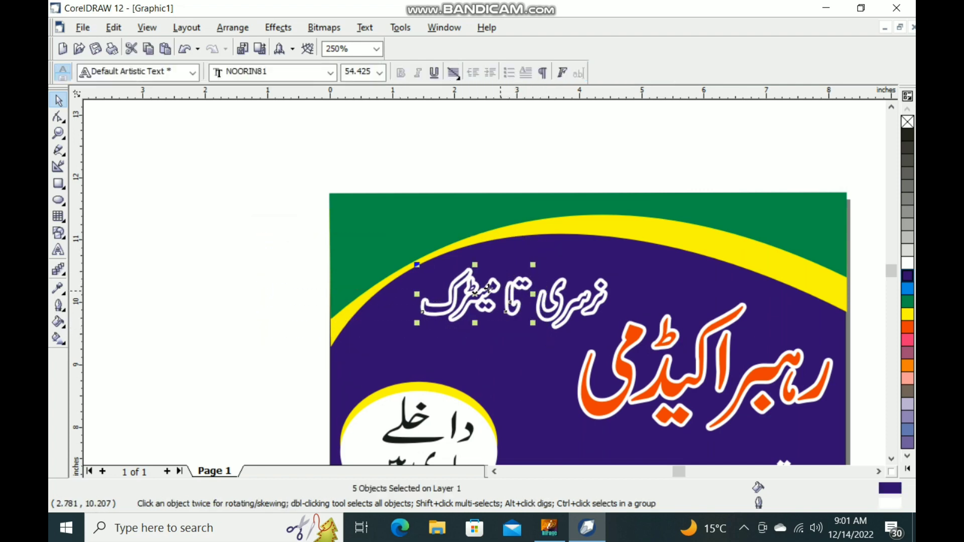
pyautogui.click(263, 254)
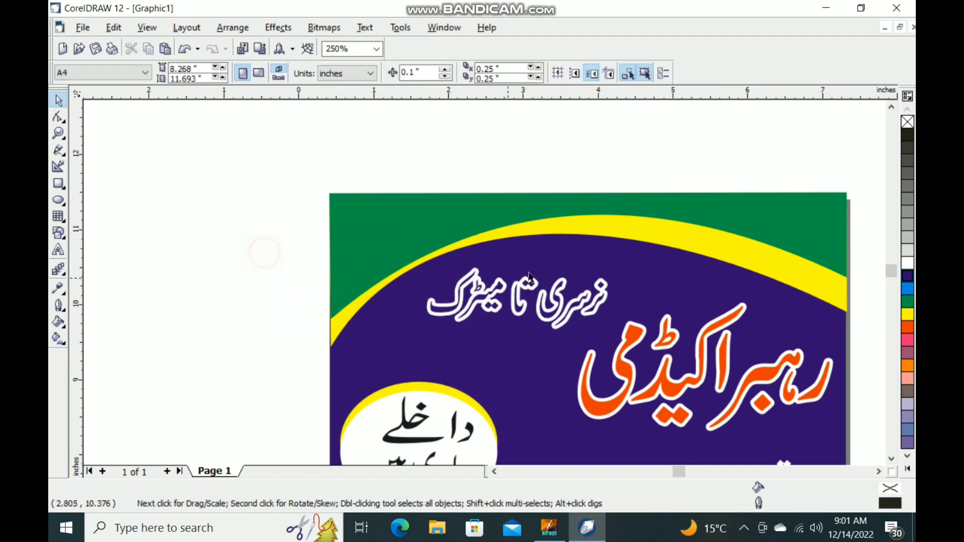
# Shrink the word تا to about 40.6 pt and position it midway between نرسری and میٹرک.
pyautogui.scroll(2, 510, 288)
pyautogui.scroll(3, 592, 285)
pyautogui.click(482, 277)
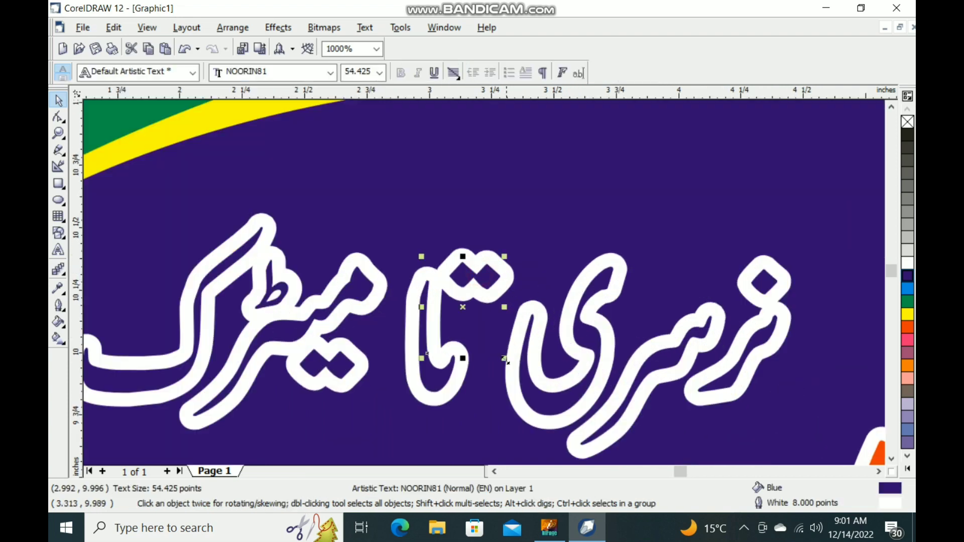
pyautogui.moveTo(506, 361); pyautogui.dragTo(486, 335)
pyautogui.moveTo(470, 279); pyautogui.dragTo(481, 311)
pyautogui.scroll(-3, 485, 292)
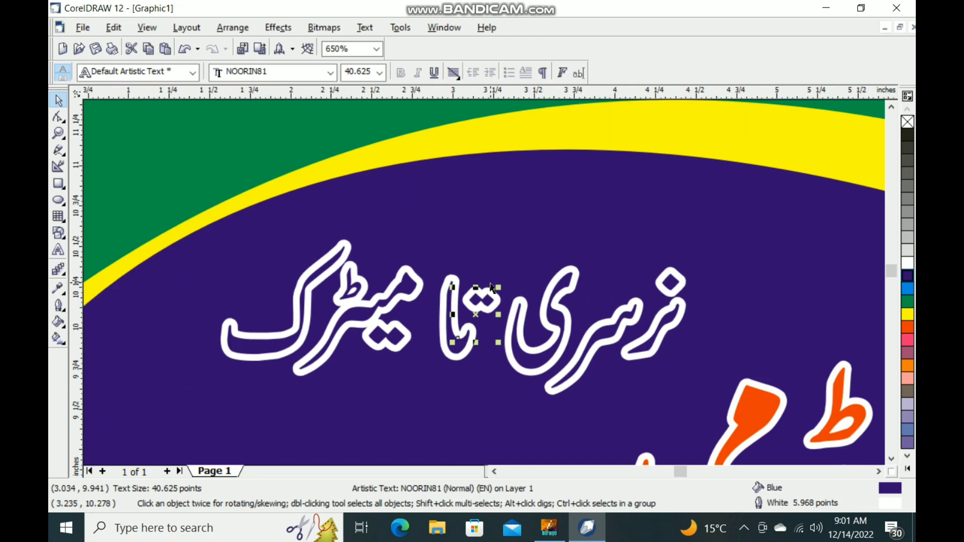
pyautogui.click(441, 226)
pyautogui.scroll(-3, 420, 226)
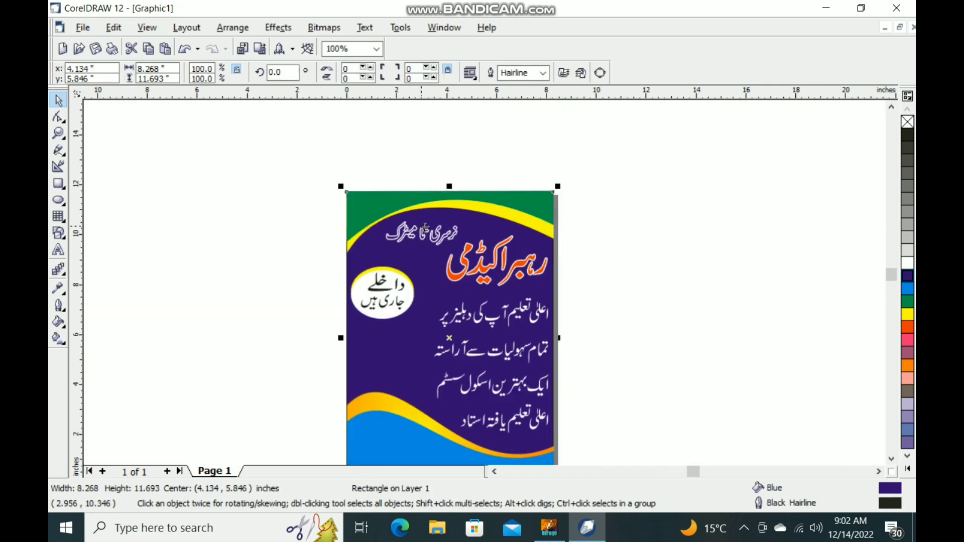
pyautogui.click(608, 259)
pyautogui.click(745, 527)
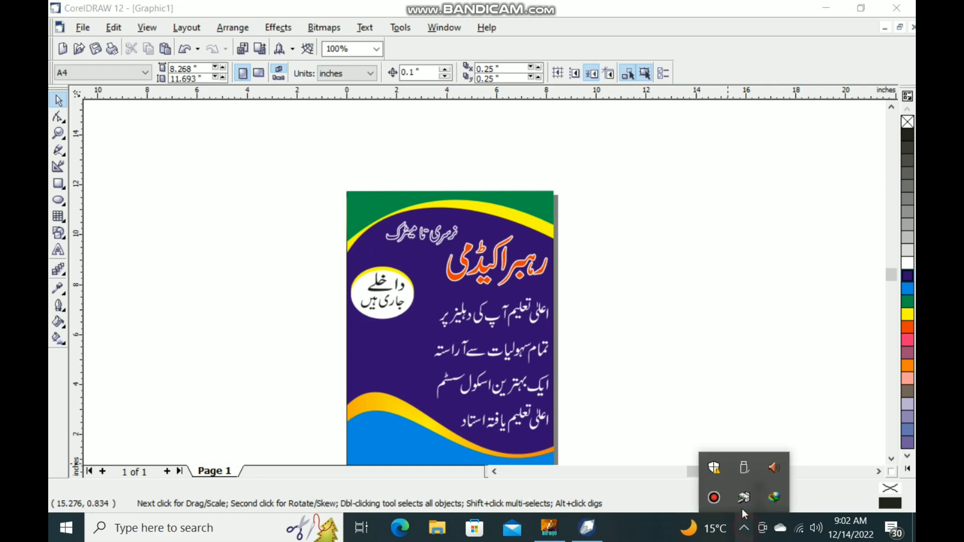
pyautogui.click(714, 498)
pyautogui.click(653, 51)
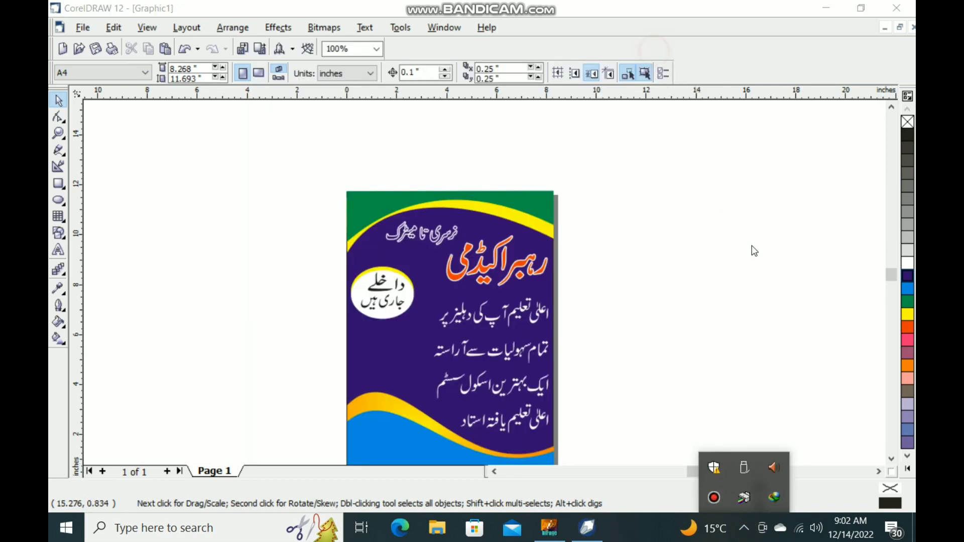
pyautogui.scroll(-1, 605, 324)
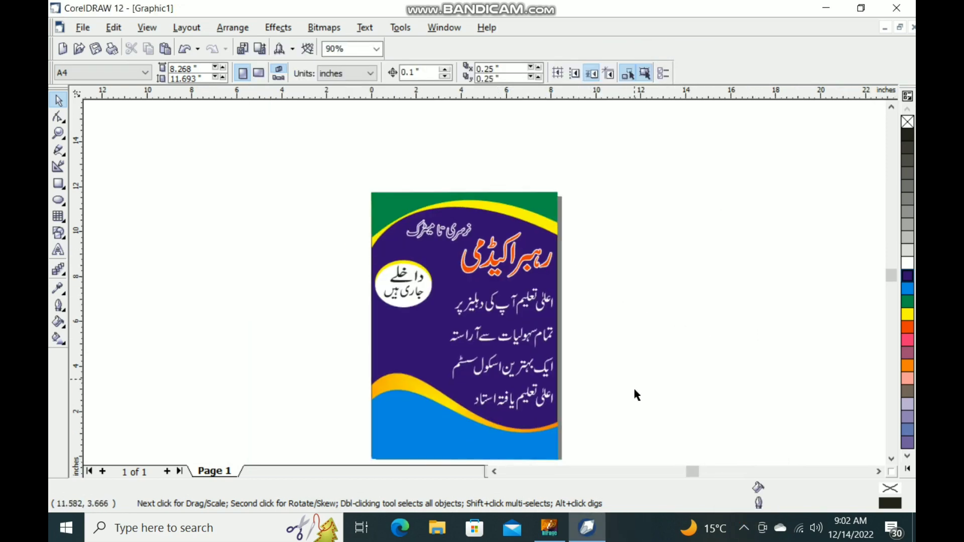
pyautogui.scroll(-2, 524, 272)
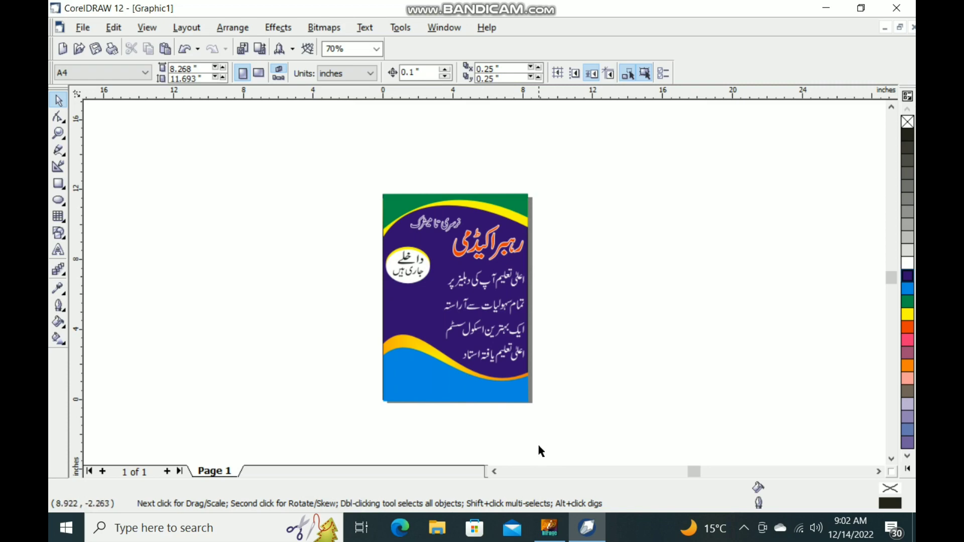
pyautogui.click(834, 7)
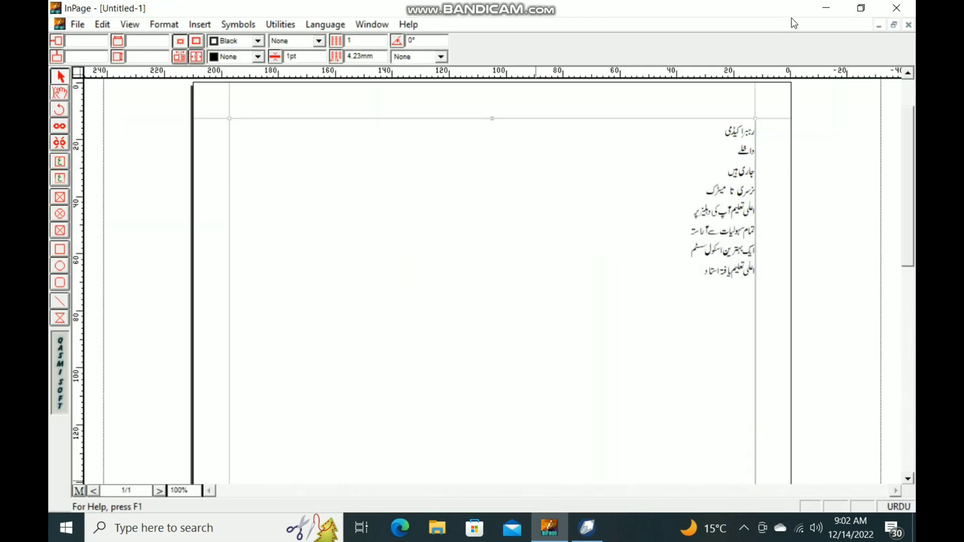
# Switch to Chrome, search Google for "school acadmy pics" and show the image results.
pyautogui.click(827, 7)
pyautogui.doubleClick(60, 201)
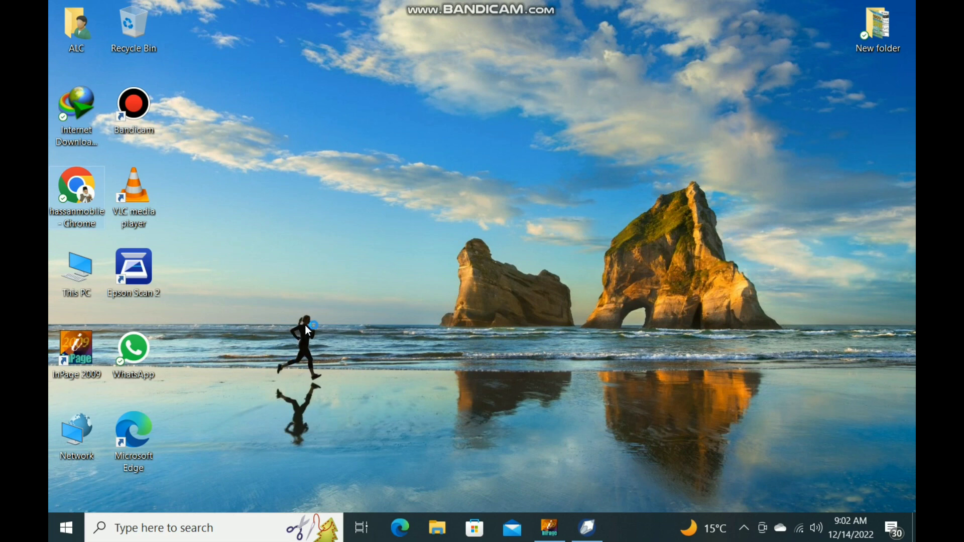
pyautogui.write('school acad')
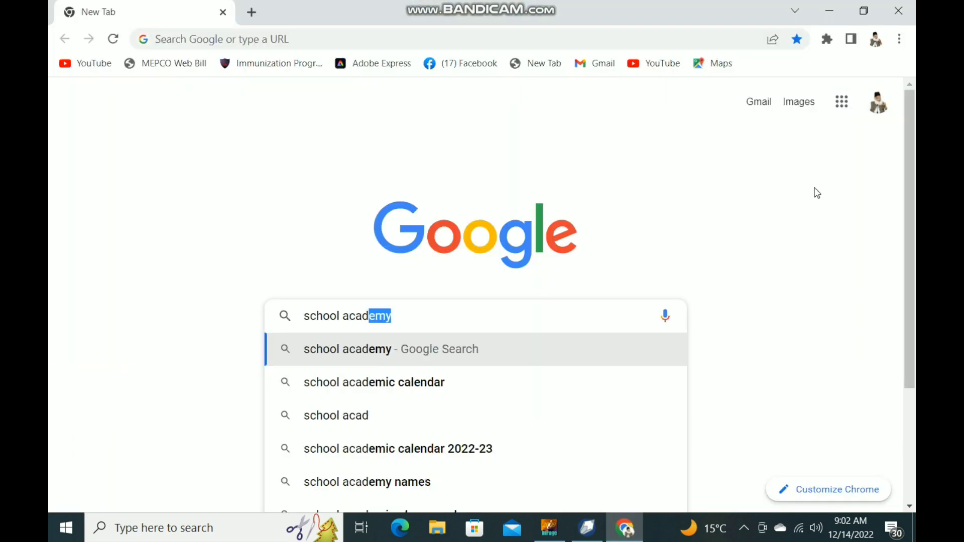
pyautogui.write('my p')
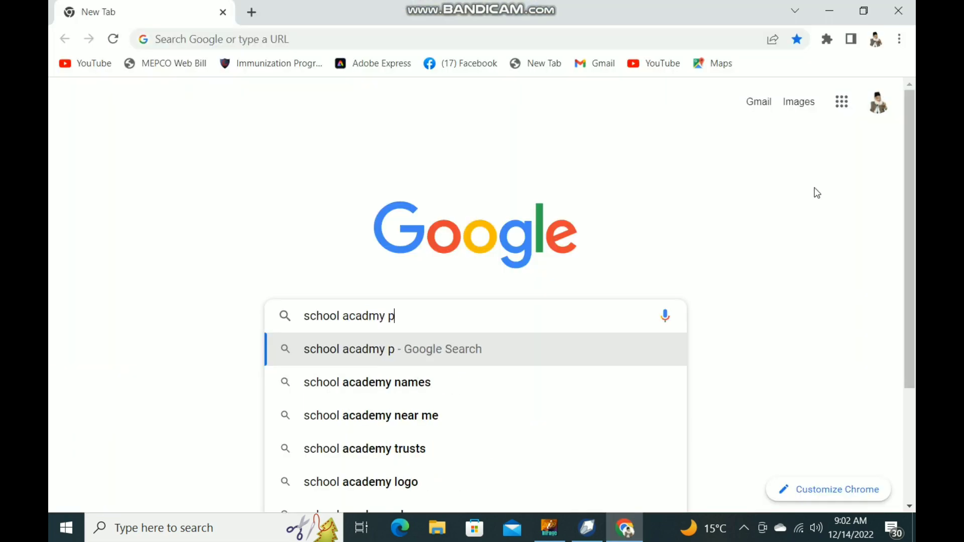
pyautogui.write('ics')
pyautogui.press('Return')
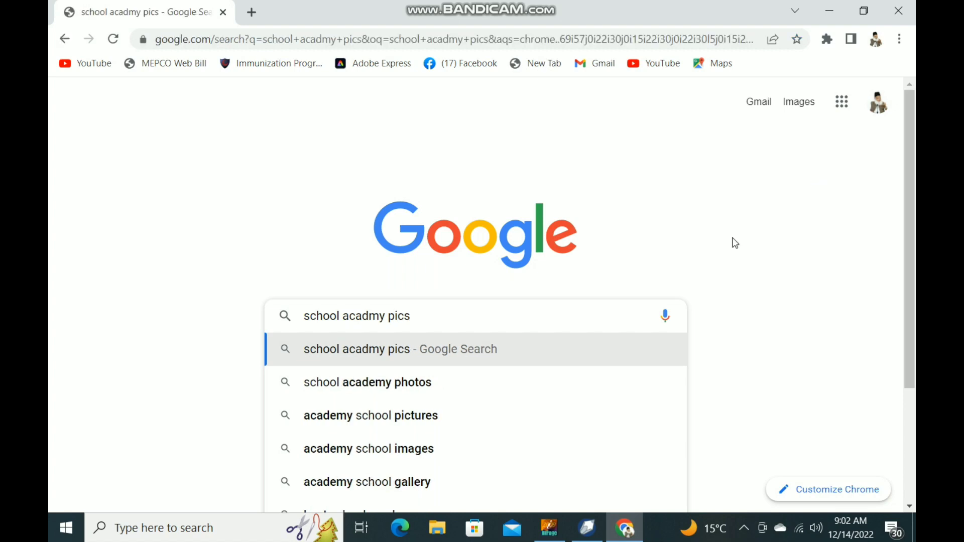
pyautogui.click(167, 168)
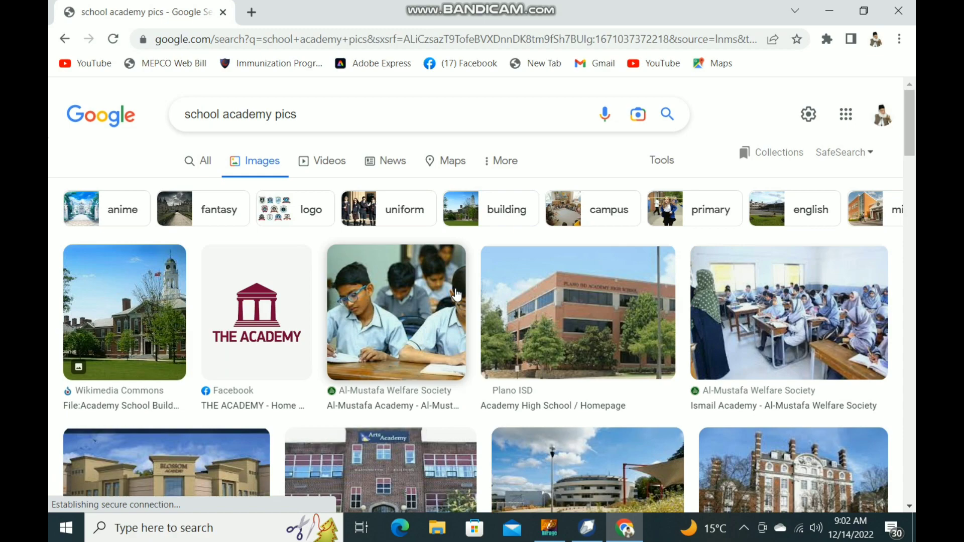
# Browse the school photos and academy logos in the image results and save the previewed Academy University emblem image.
pyautogui.scroll(-5, 456, 295)
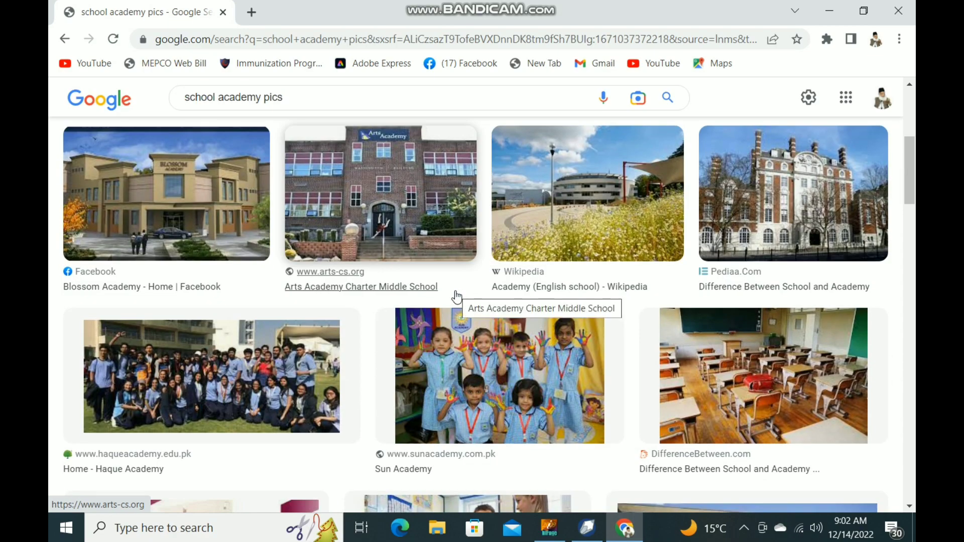
pyautogui.scroll(-3, 456, 296)
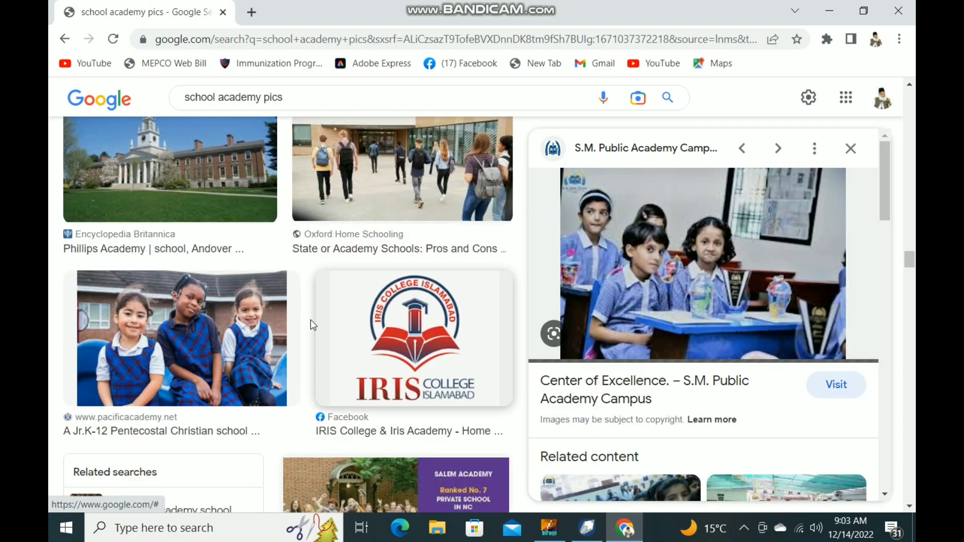
pyautogui.scroll(-4, 312, 328)
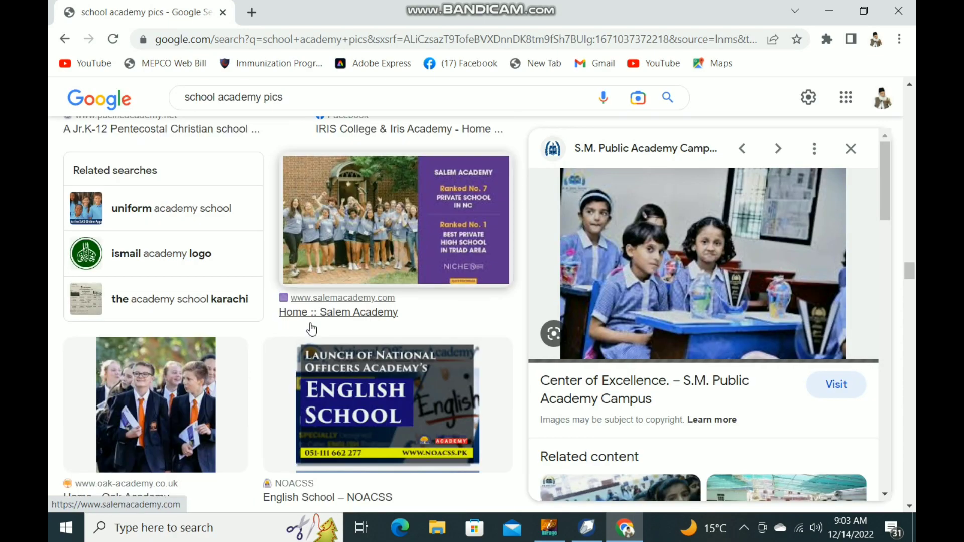
pyautogui.scroll(15, 302, 295)
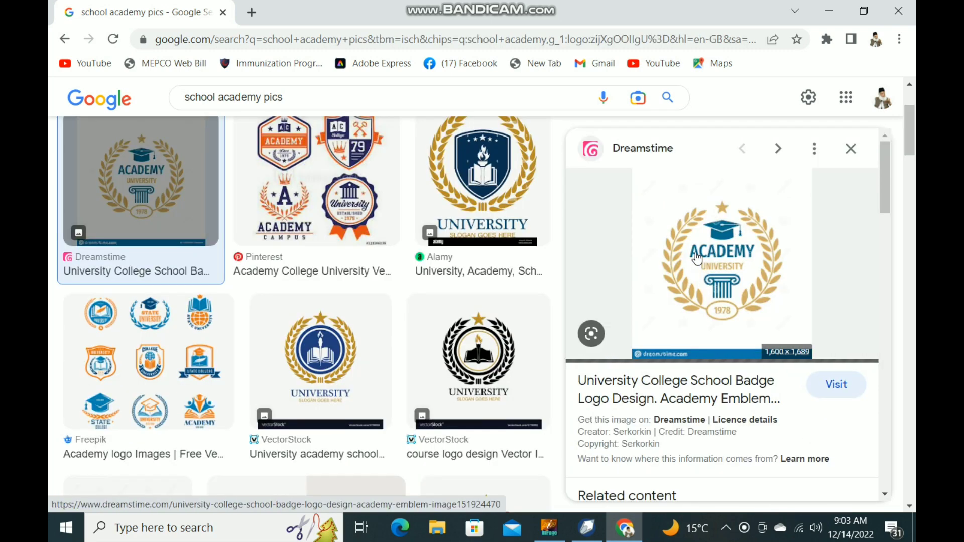
pyautogui.scroll(-5, 697, 259)
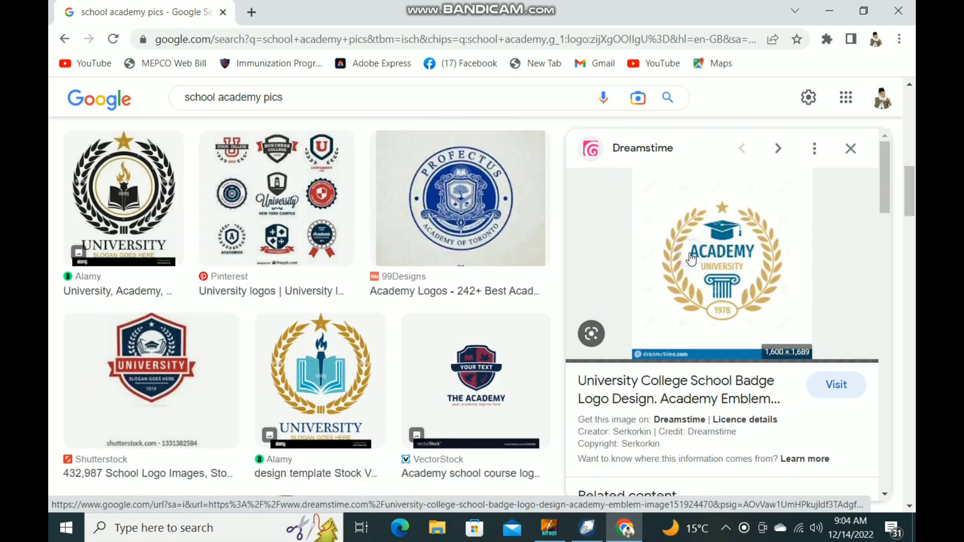
pyautogui.rightClick(703, 254)
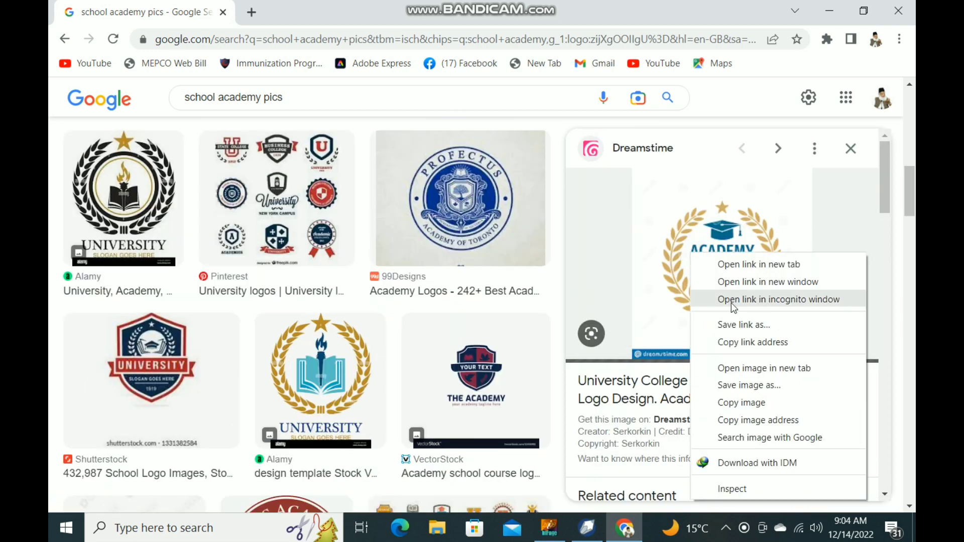
pyautogui.click(738, 381)
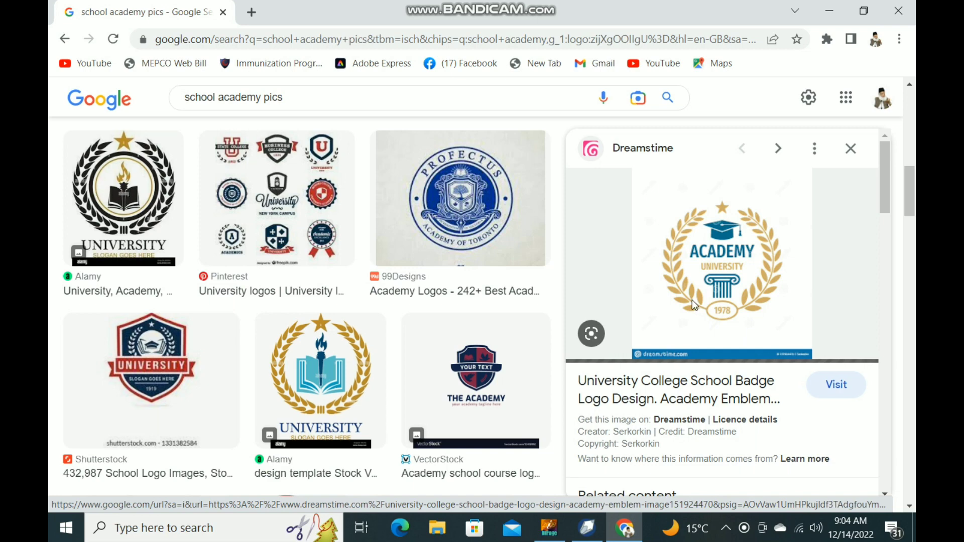
pyautogui.scroll(-5, 573, 297)
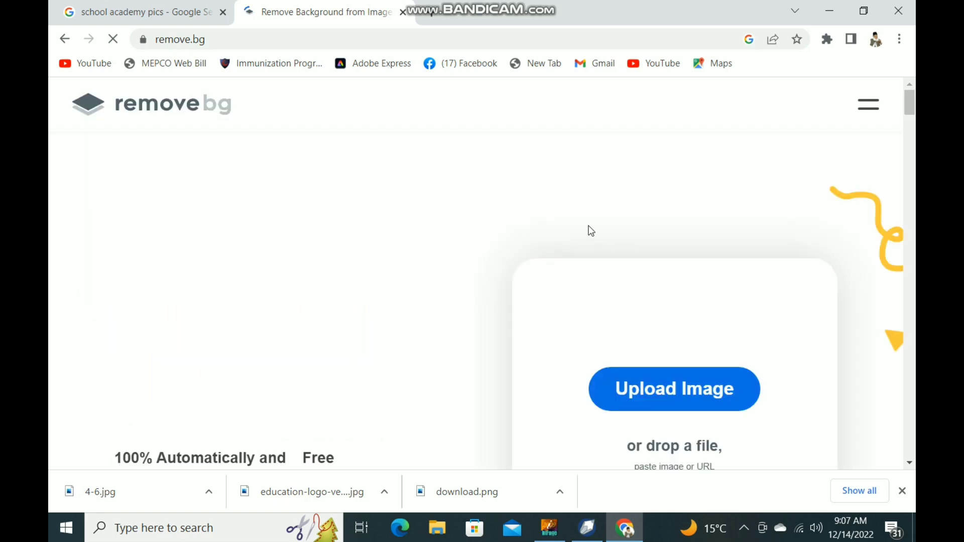
# Upload the classroom photo 4-6 from the Desktop to remove.bg and download its background-free preview image.
pyautogui.click(689, 392)
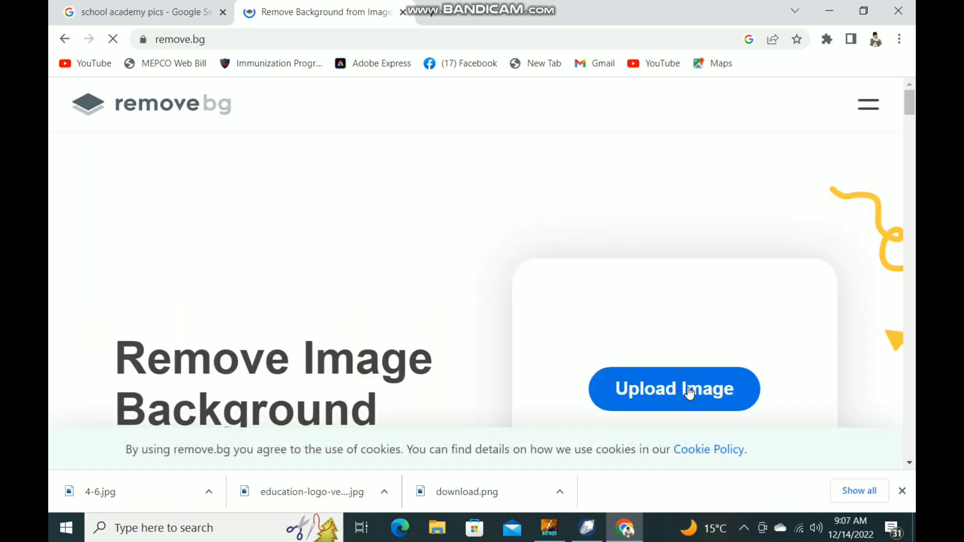
pyautogui.scroll(-3, 508, 276)
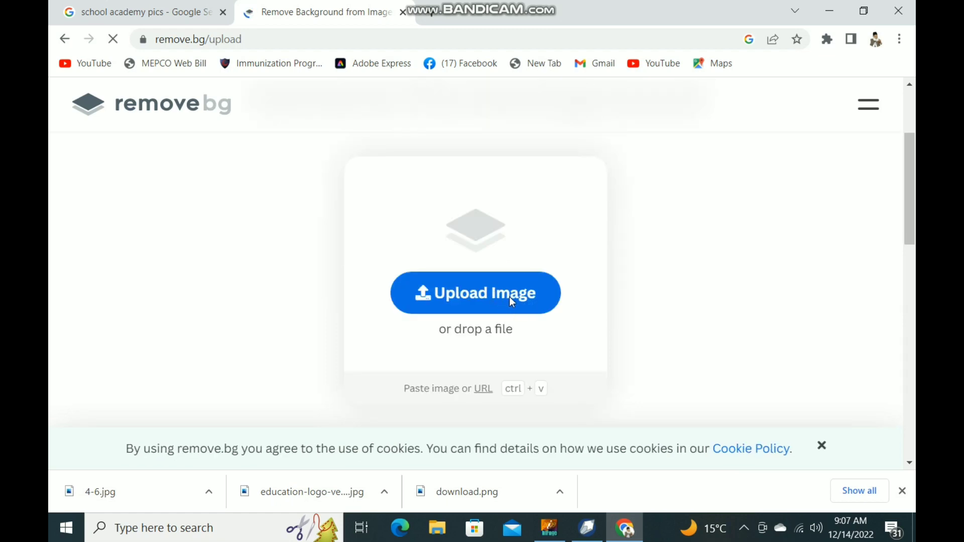
pyautogui.click(506, 302)
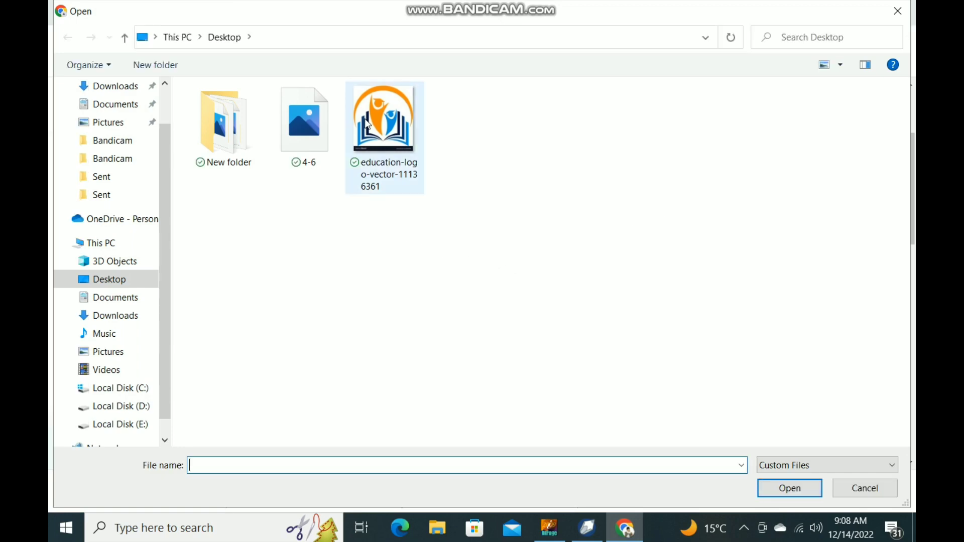
pyautogui.doubleClick(303, 131)
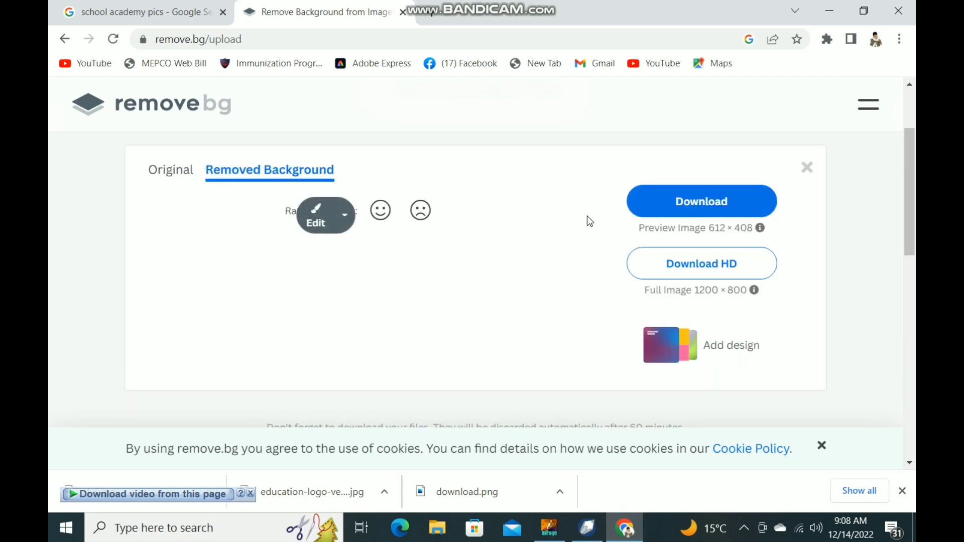
pyautogui.click(712, 228)
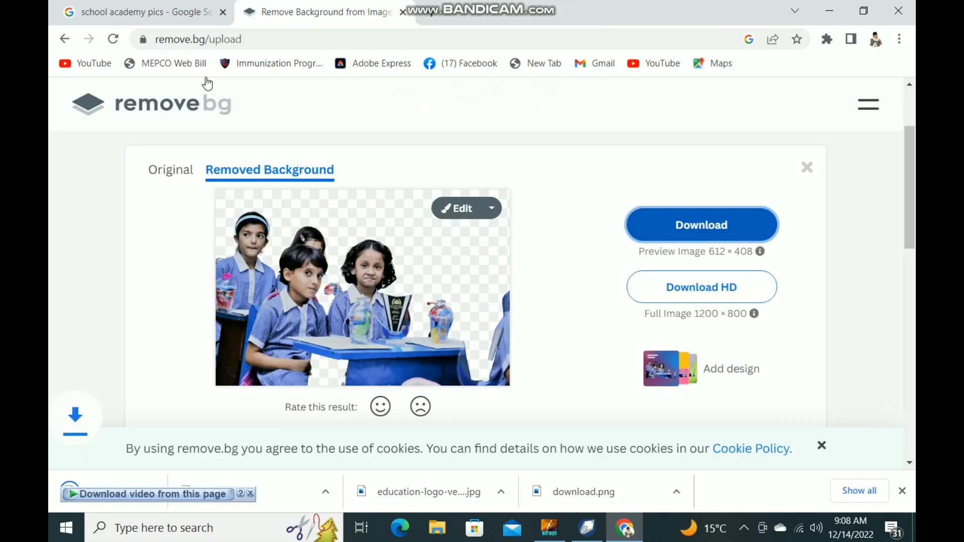
# Upload education-logo-vector-11136361 from the Desktop to remove.bg and download its background-free preview image.
pyautogui.click(66, 40)
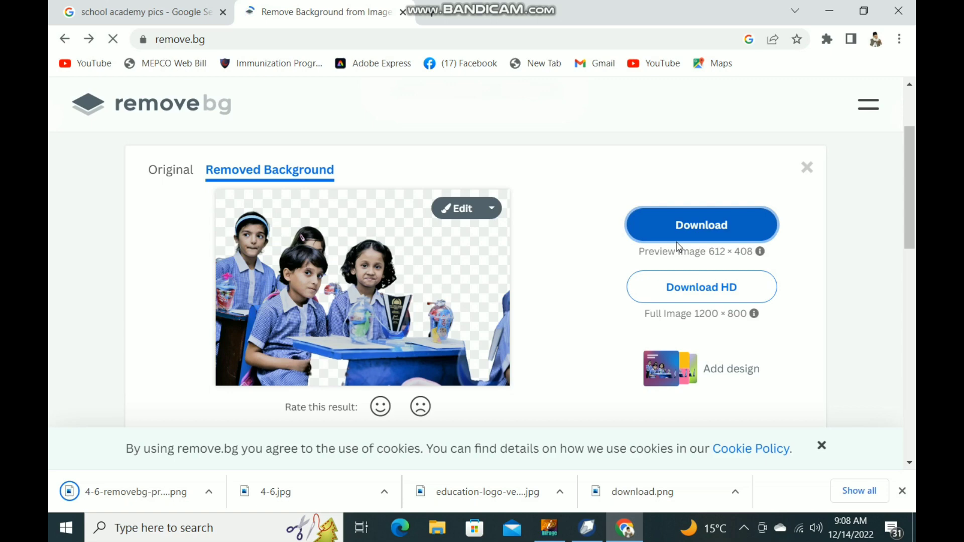
pyautogui.click(684, 273)
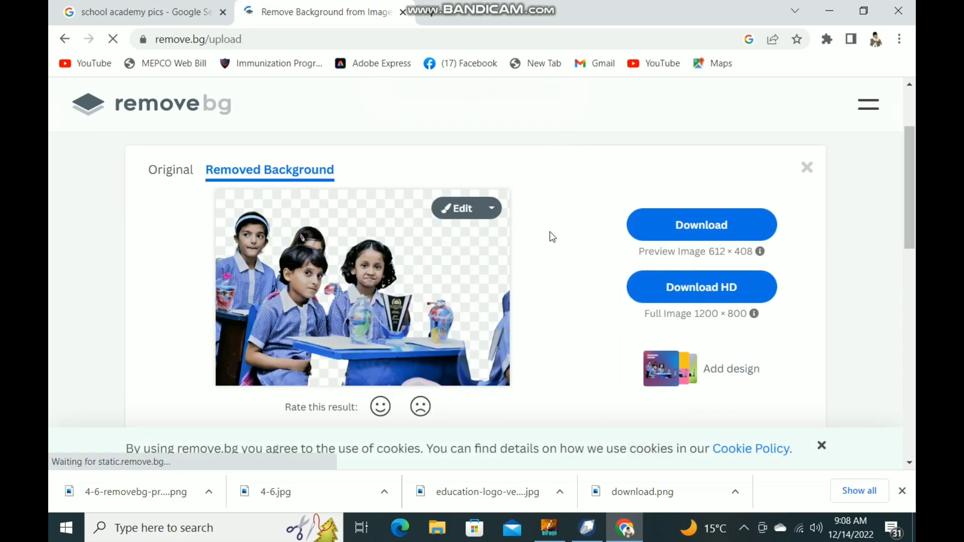
pyautogui.click(741, 227)
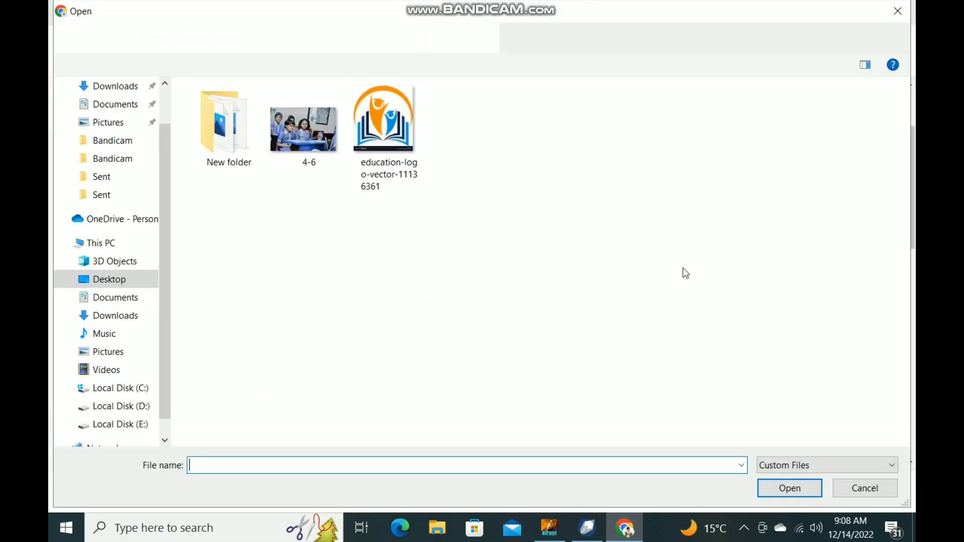
pyautogui.doubleClick(381, 132)
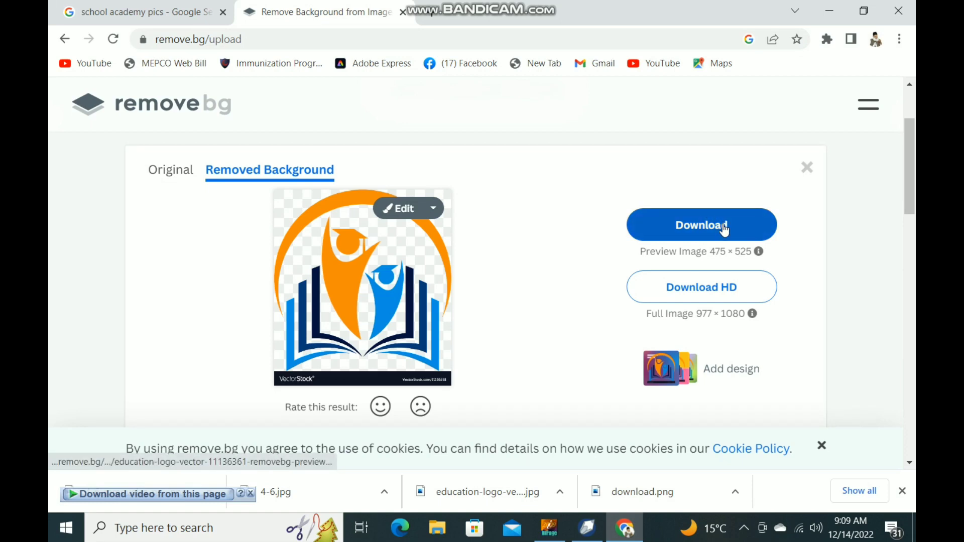
pyautogui.click(724, 228)
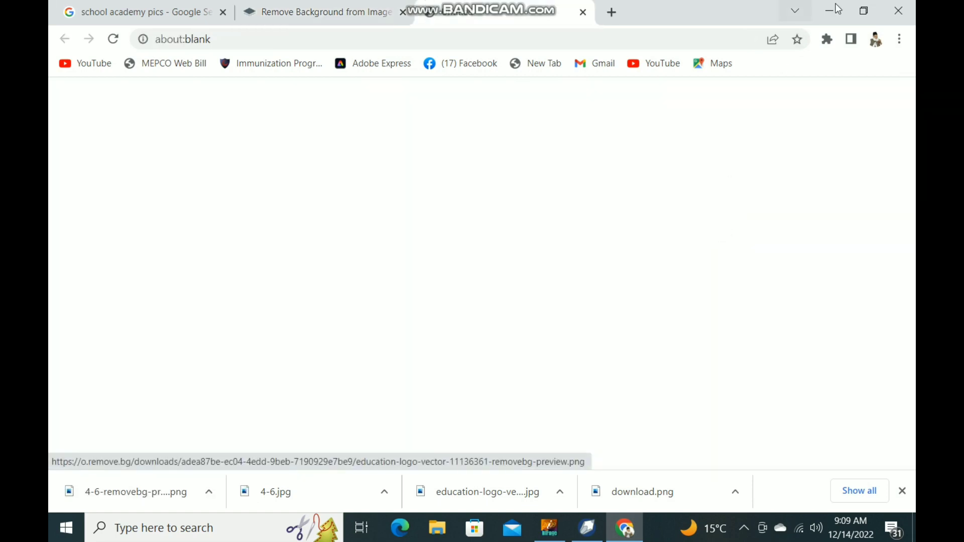
# Open education-logo-vector-11136361-removebg-preview from the Downloads folder in Microsoft Office Picture Manager.
pyautogui.click(835, 9)
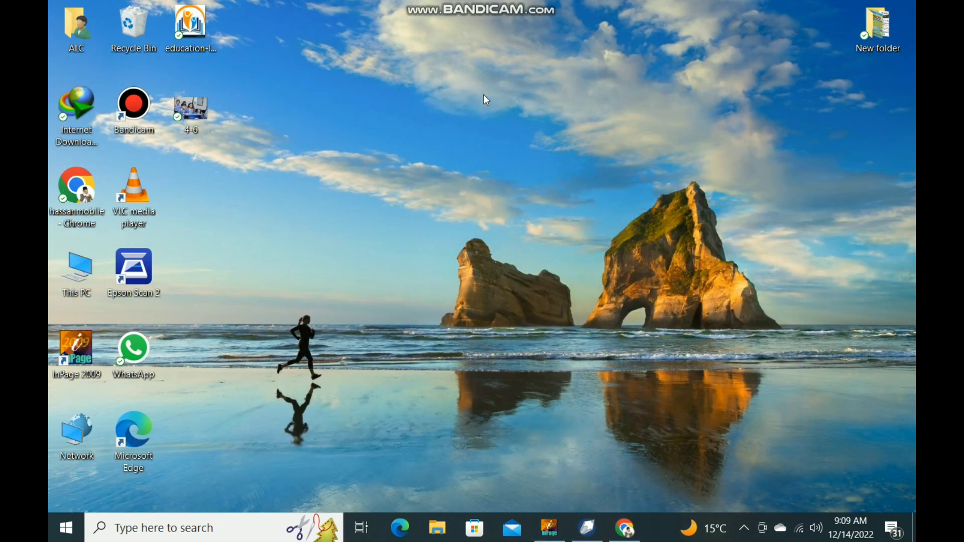
pyautogui.press('super+e')
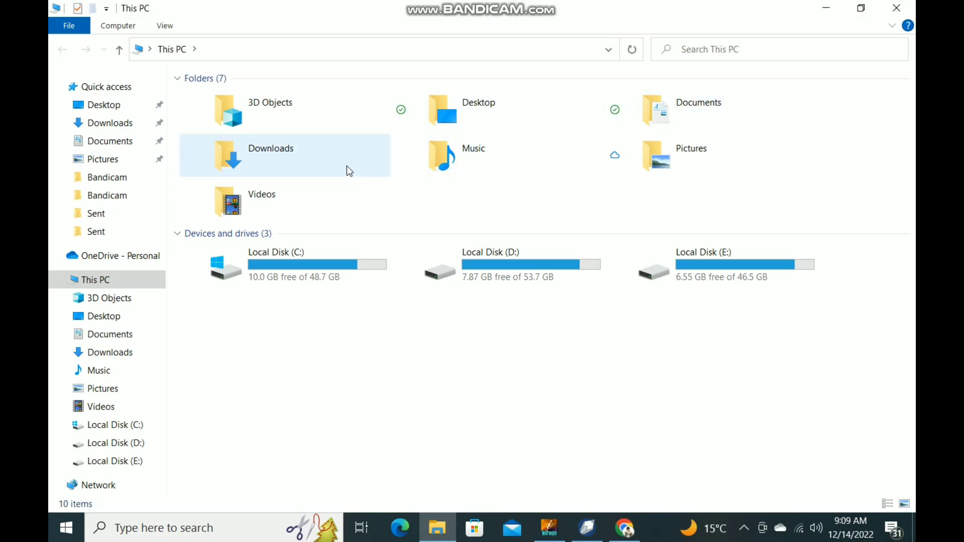
pyautogui.doubleClick(276, 151)
pyautogui.rightClick(196, 150)
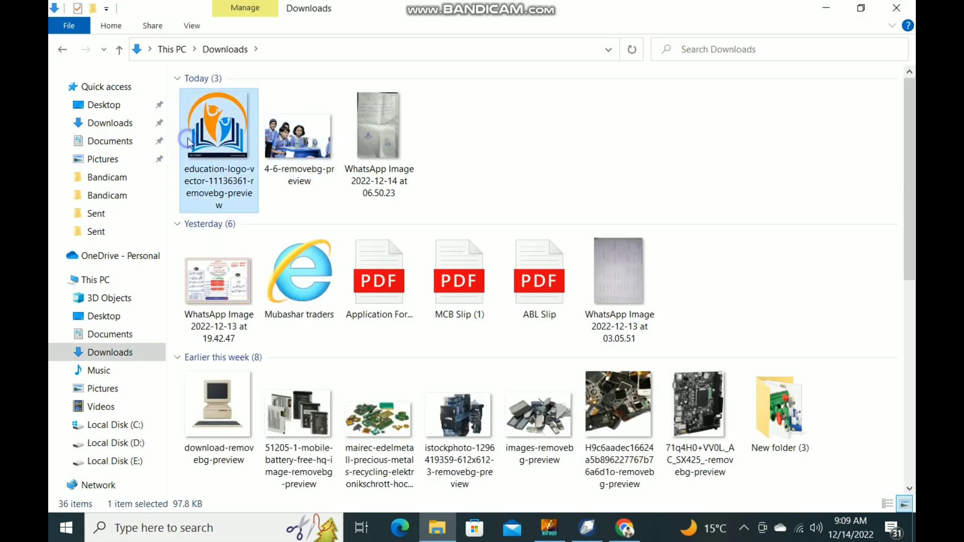
pyautogui.moveTo(512, 260)
pyautogui.click(651, 255)
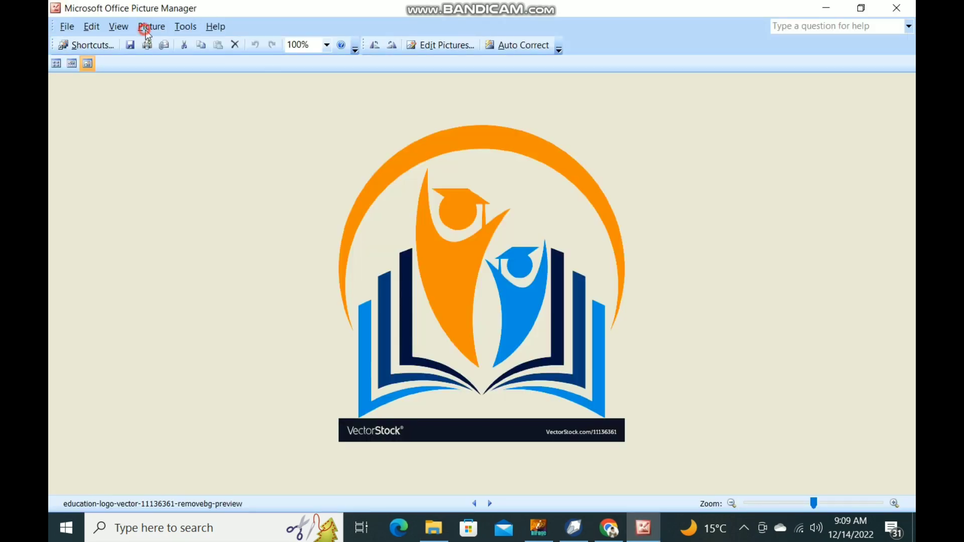
# Crop the VectorStock strip off the logo's lower edge, leaving 475 x 484 pixels, then save and close the picture.
pyautogui.click(151, 29)
pyautogui.click(171, 92)
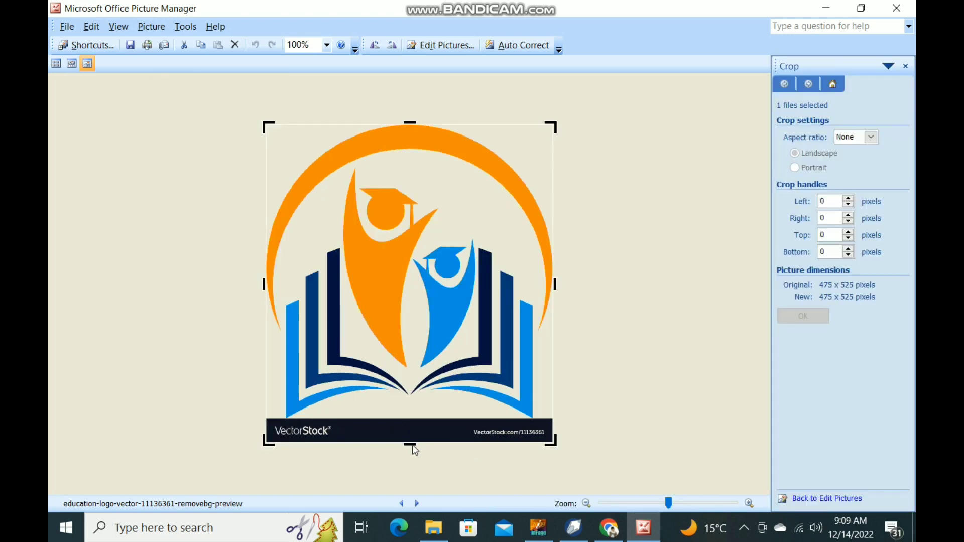
pyautogui.moveTo(412, 444); pyautogui.dragTo(411, 419)
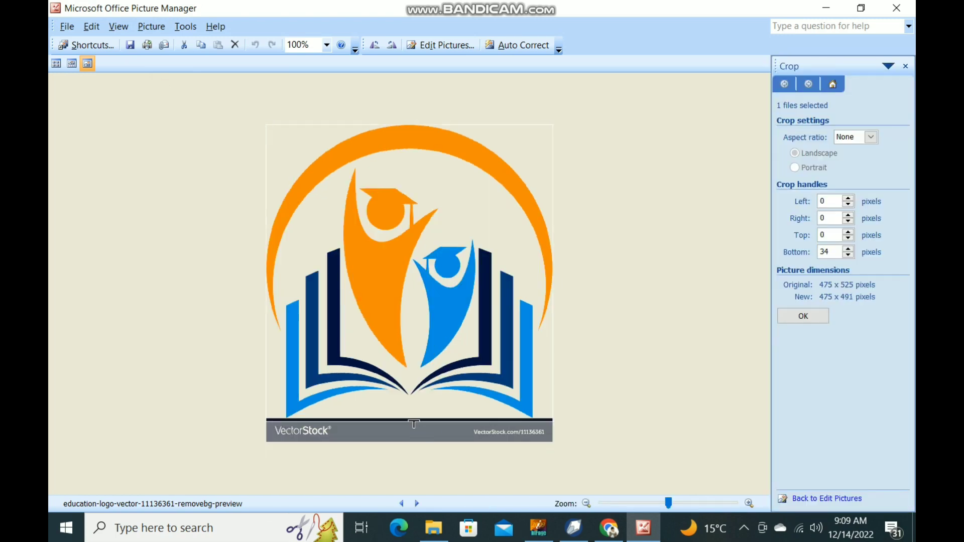
pyautogui.click(814, 315)
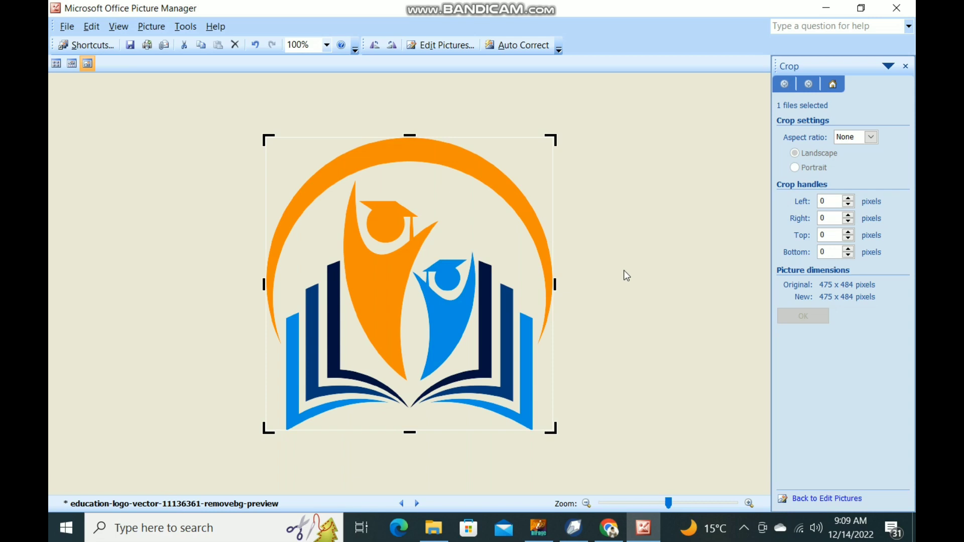
pyautogui.hotkey('ctrl', 's')
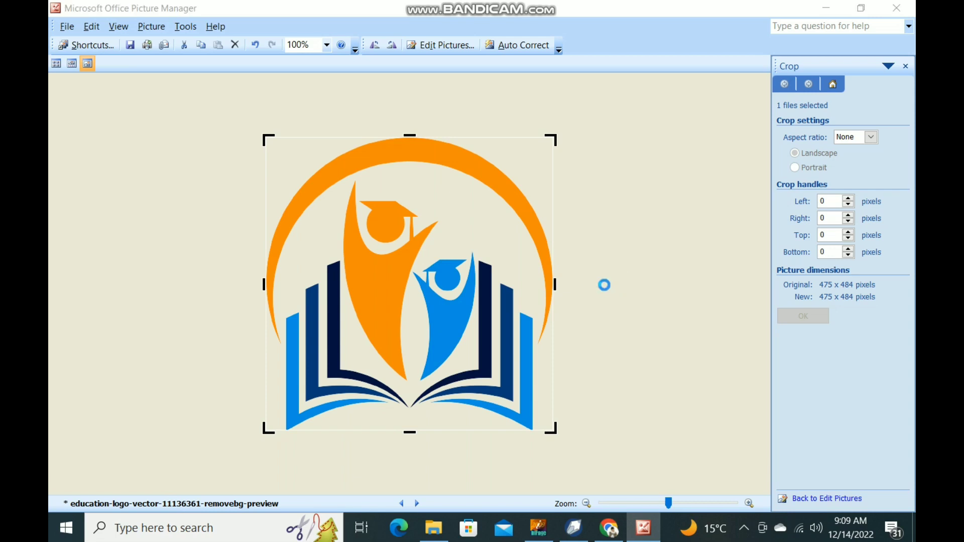
pyautogui.click(897, 8)
# Bring the cropped logo from Downloads into the CorelDRAW flyer and scale it to about 2.16 x 2.20 inches near the page's upper-left corner.
pyautogui.moveTo(221, 140); pyautogui.dragTo(367, 276)
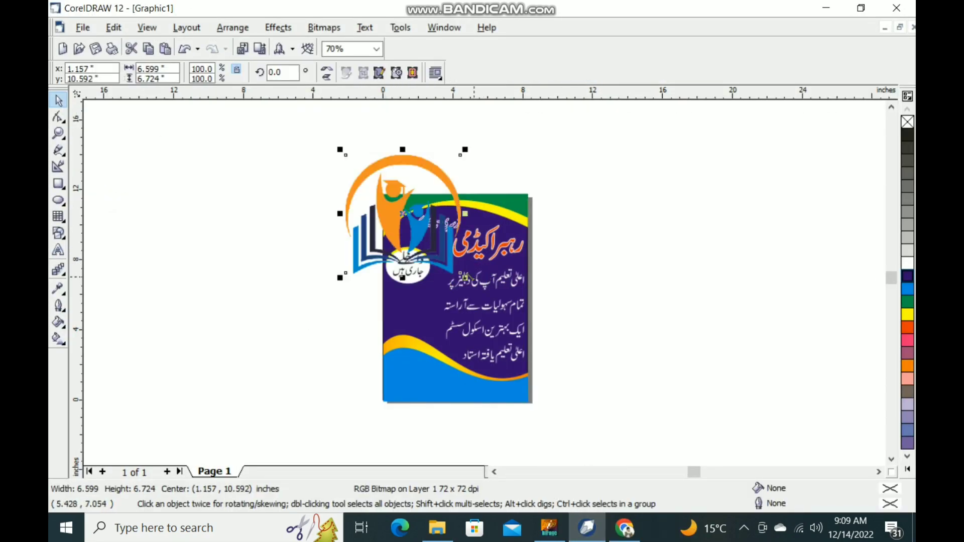
pyautogui.moveTo(465, 277); pyautogui.dragTo(389, 198)
pyautogui.moveTo(371, 165); pyautogui.dragTo(399, 190)
pyautogui.scroll(2, 392, 183)
pyautogui.scroll(4, 391, 183)
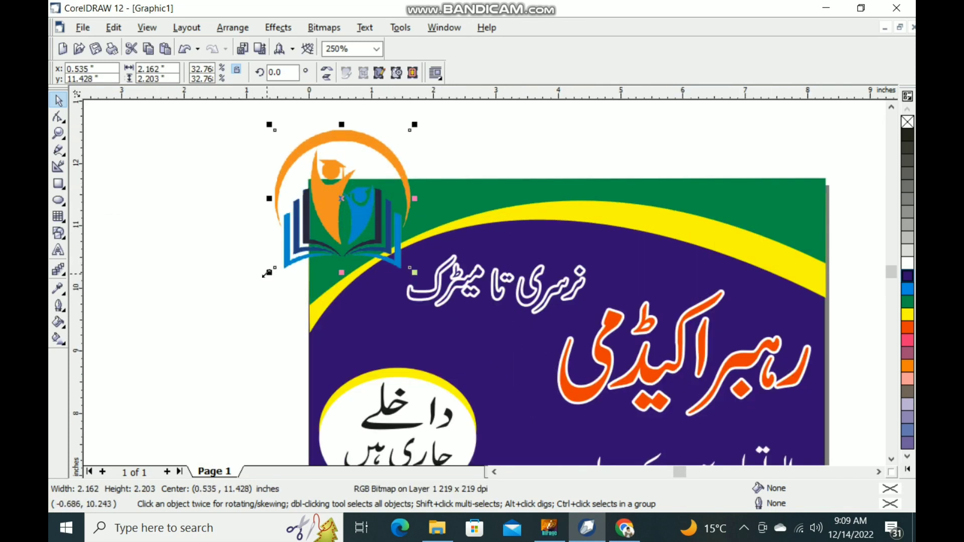
# Shrink the logo to about 1.08 x 1.10 inches and place it inside the flyer's upper-left green corner.
pyautogui.moveTo(268, 272); pyautogui.dragTo(342, 198)
pyautogui.moveTo(386, 162); pyautogui.dragTo(352, 203)
pyautogui.scroll(4, 355, 213)
pyautogui.scroll(-3, 349, 213)
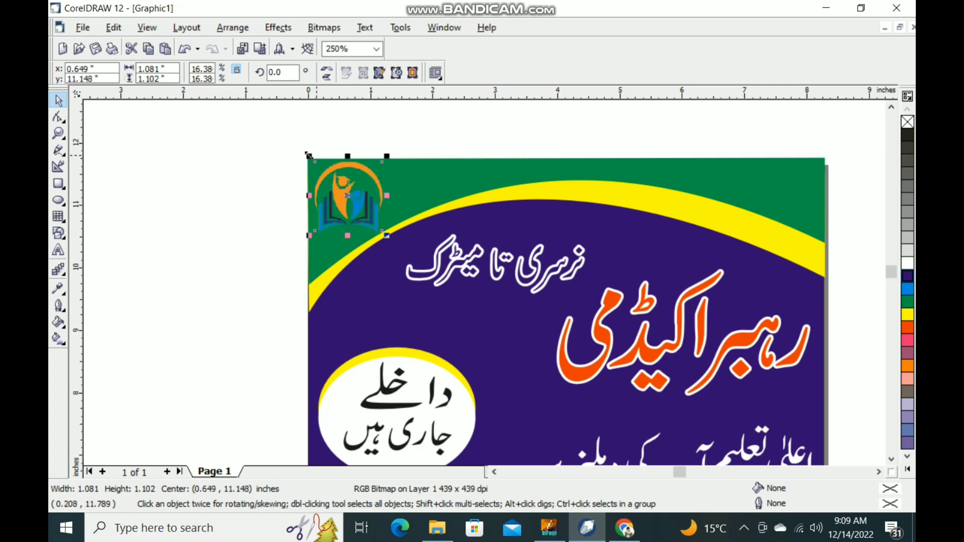
pyautogui.click(288, 157)
pyautogui.scroll(-3, 221, 195)
# Copy the student photo 4-6 from the desktop and paste it into the CorelDRAW flyer.
pyautogui.click(823, 8)
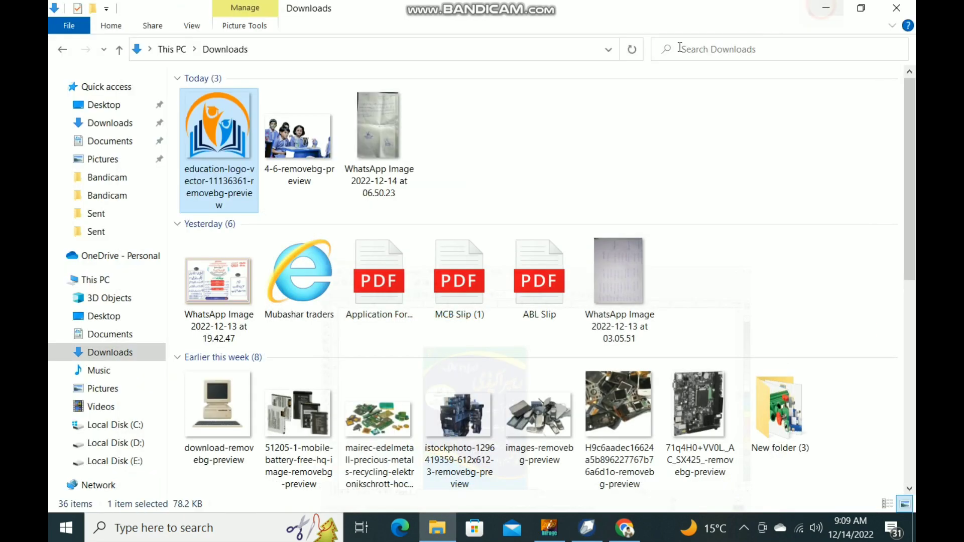
pyautogui.click(826, 8)
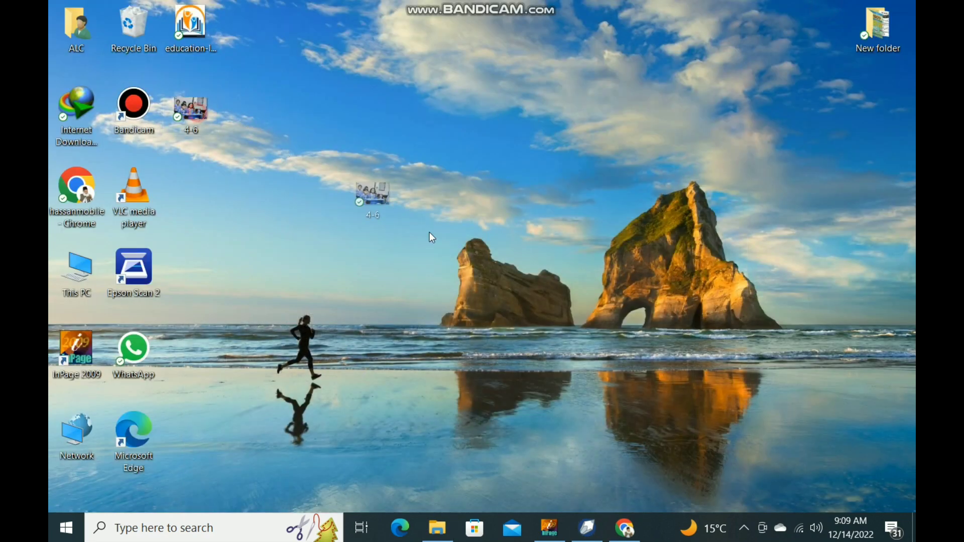
pyautogui.click(586, 527)
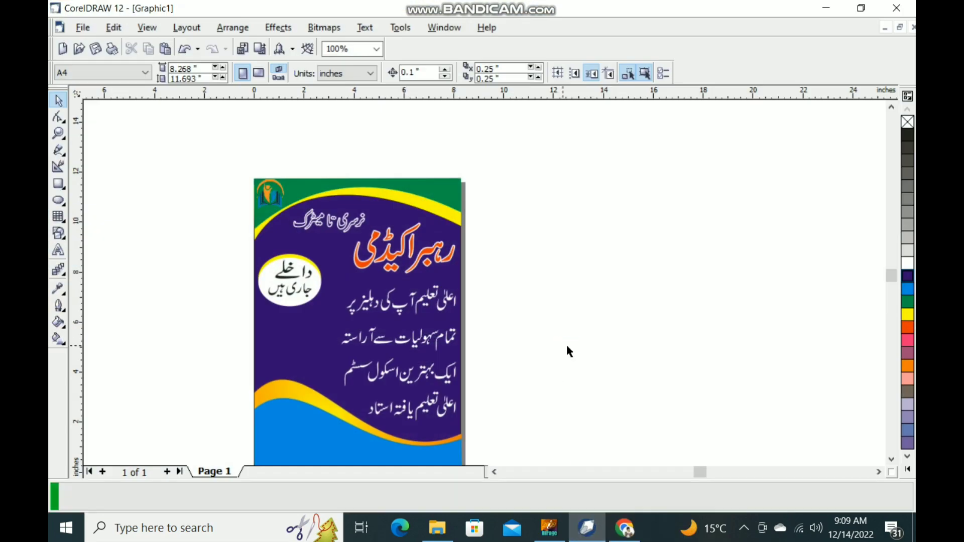
pyautogui.hotkey('ctrl', 'v')
pyautogui.scroll(-1, 653, 284)
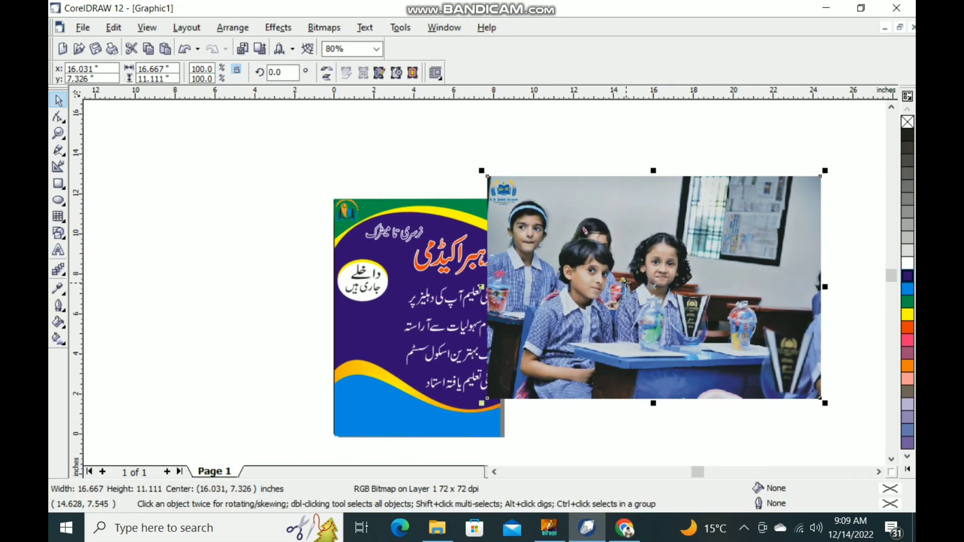
# Scale the pasted photo to about 8.61 x 5.74 inches and set it on the empty area beside the page.
pyautogui.moveTo(645, 309); pyautogui.dragTo(310, 331)
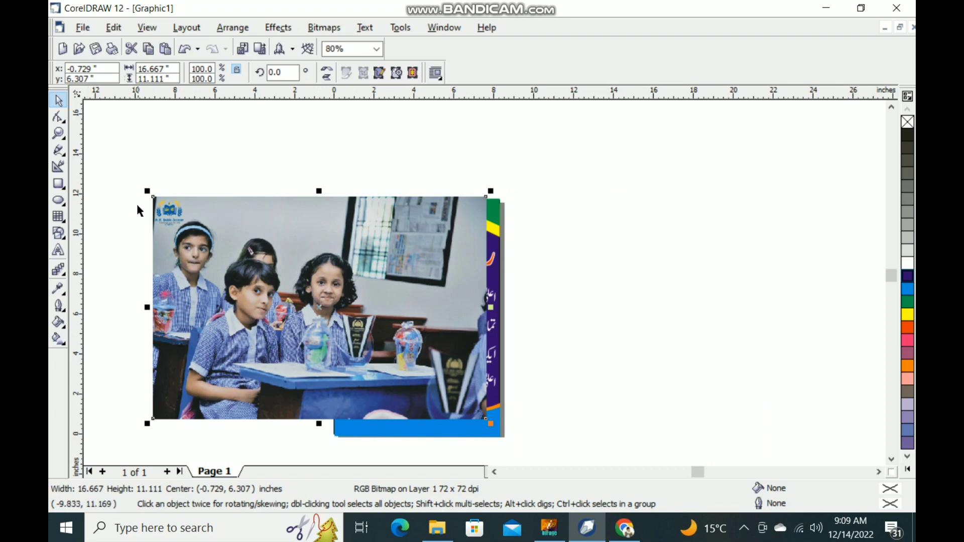
pyautogui.moveTo(144, 190); pyautogui.dragTo(314, 304)
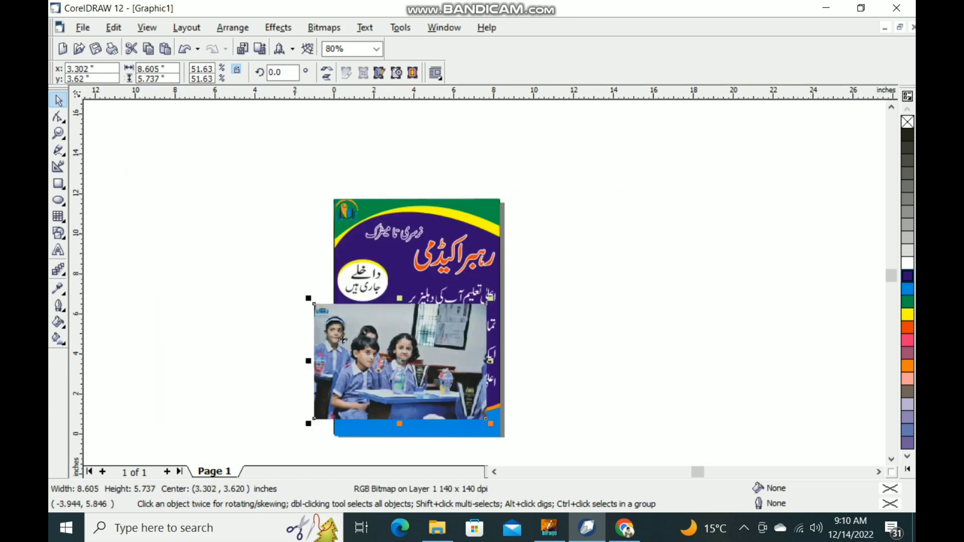
pyautogui.moveTo(354, 347); pyautogui.dragTo(632, 330)
pyautogui.click(409, 416)
pyautogui.click(700, 354)
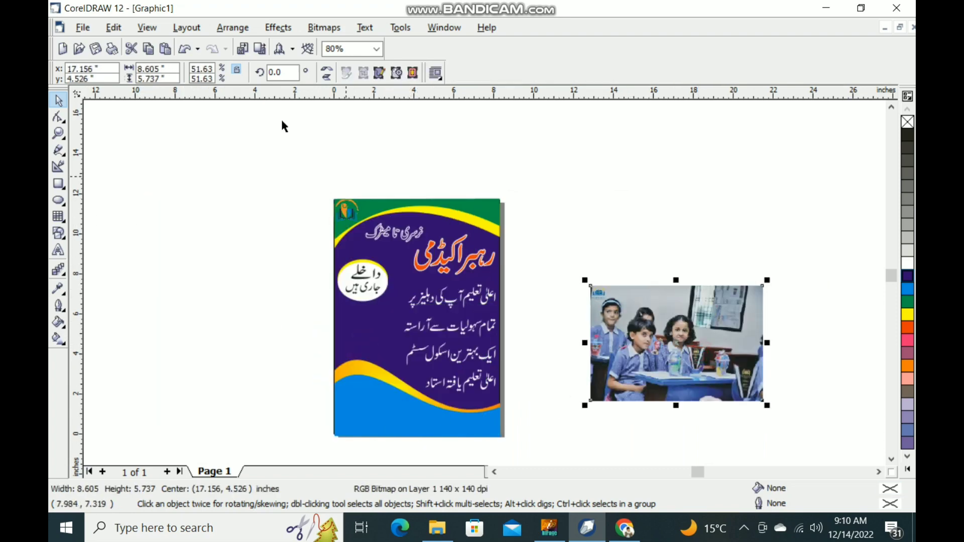
# PowerClip the student photo inside the flyer's blue wavy footer shape.
pyautogui.click(232, 27)
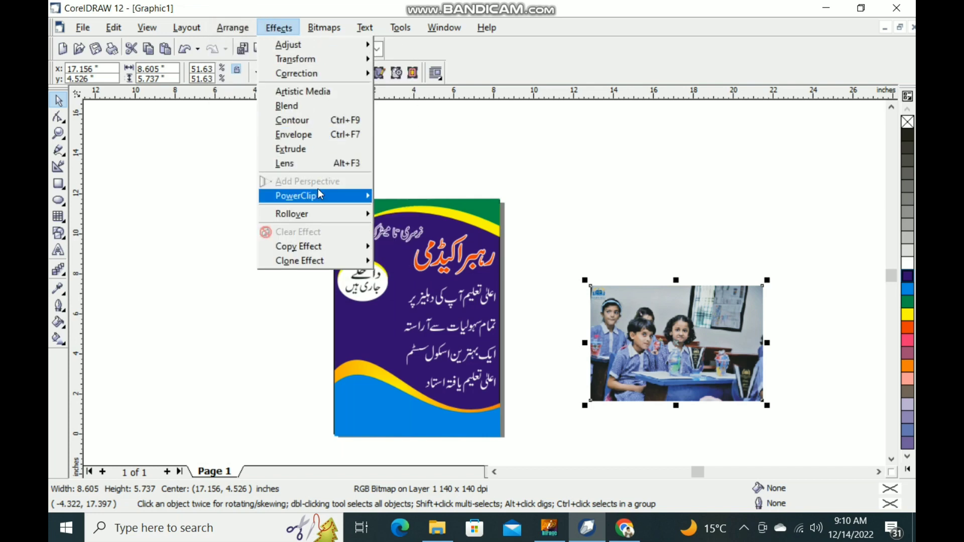
pyautogui.moveTo(319, 196)
pyautogui.click(387, 200)
pyautogui.click(366, 392)
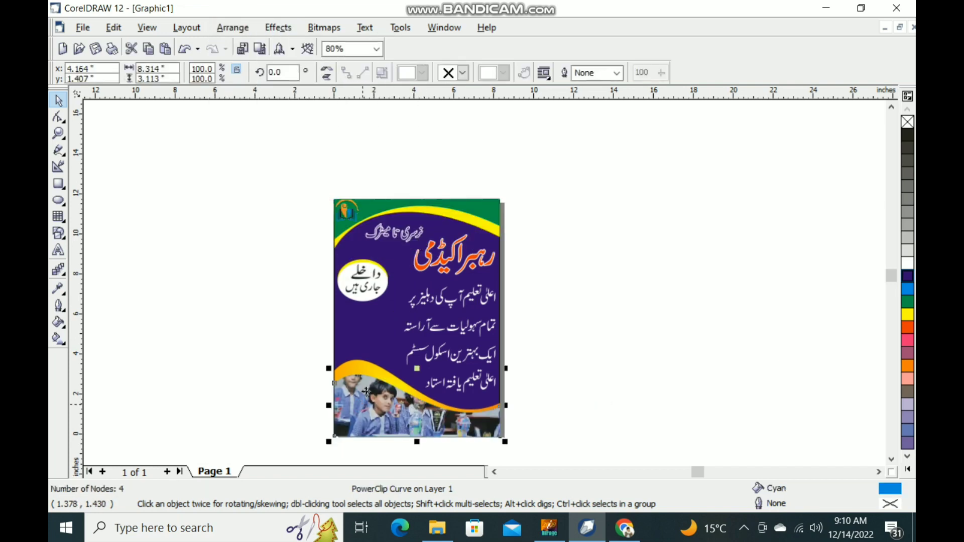
# Open the footer's PowerClip contents for editing and resize the photo to about 8.55 x 4.59 inches.
pyautogui.scroll(1, 367, 437)
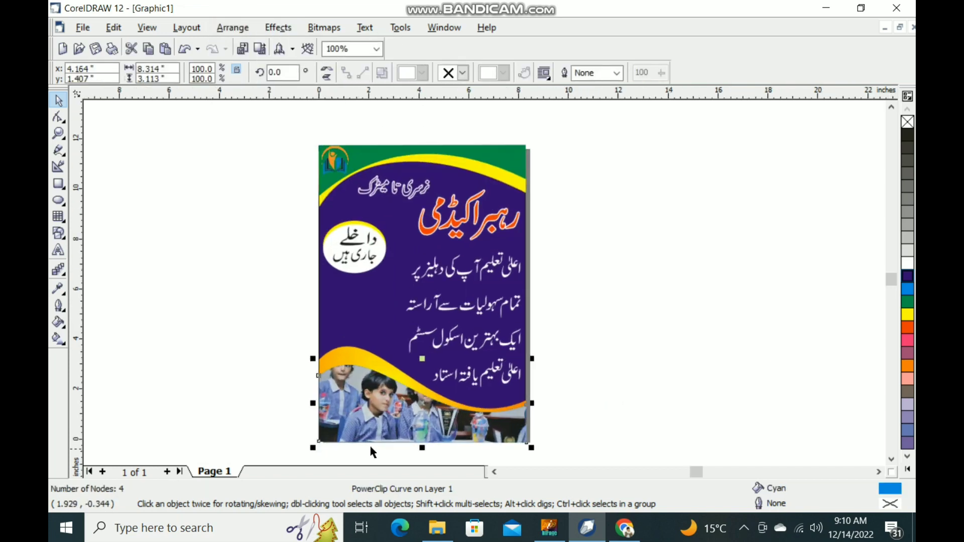
pyautogui.click(282, 29)
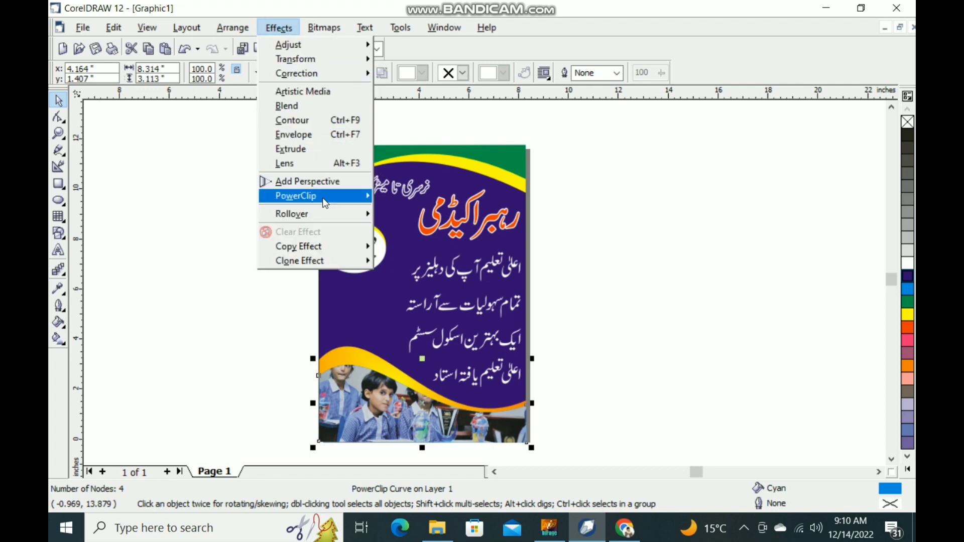
pyautogui.moveTo(322, 197)
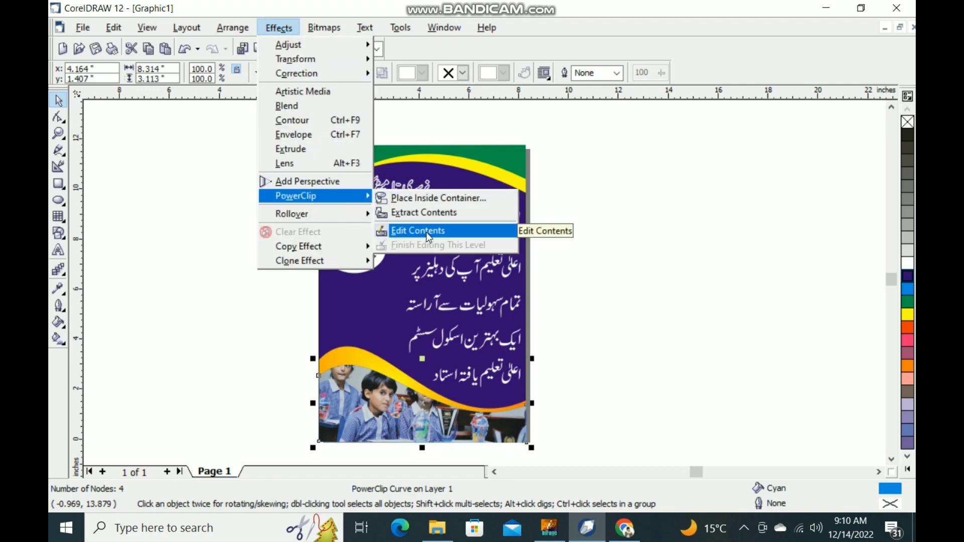
pyautogui.click(428, 234)
pyautogui.scroll(-1, 432, 259)
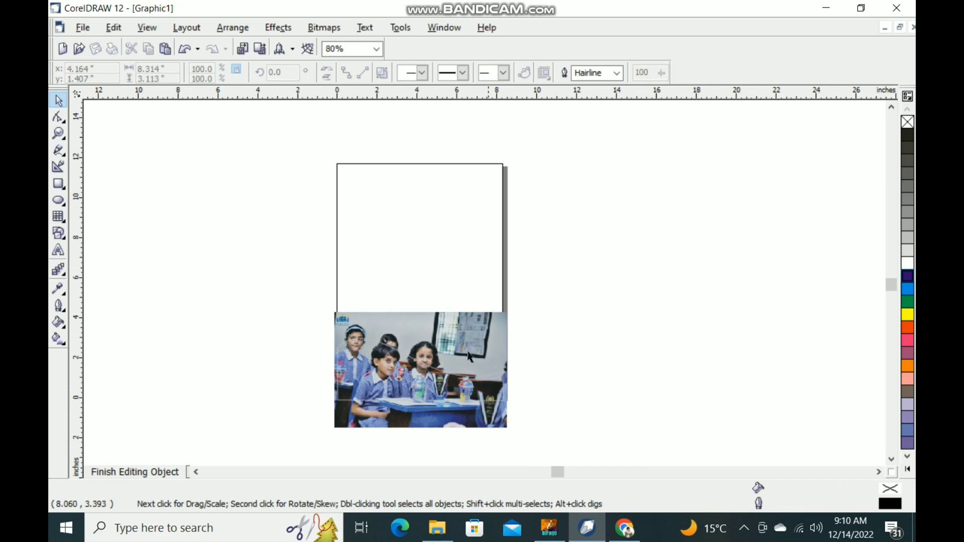
pyautogui.scroll(3, 385, 359)
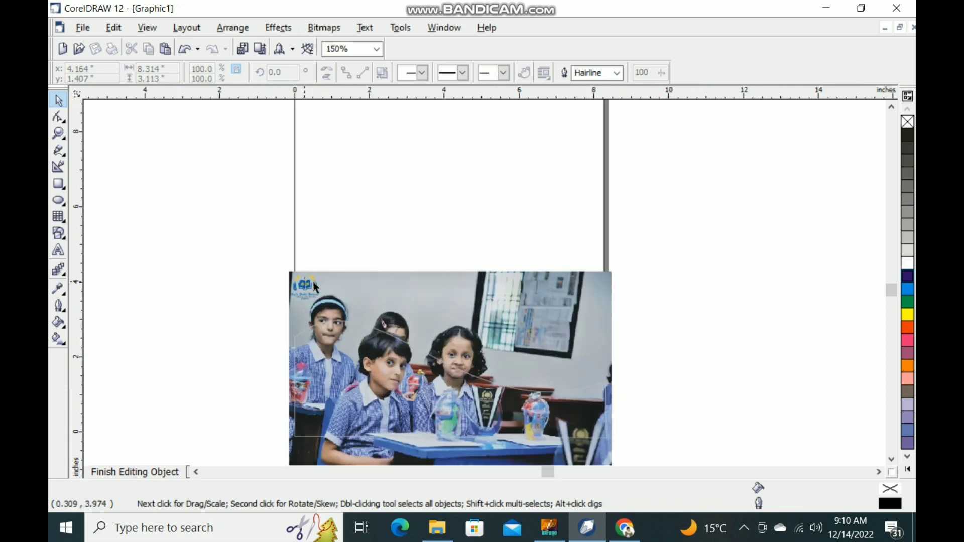
pyautogui.click(377, 297)
pyautogui.moveTo(283, 266)
pyautogui.mouseDown()
pyautogui.moveTo(287, 275)
pyautogui.moveTo(266, 271)
pyautogui.mouseUp()
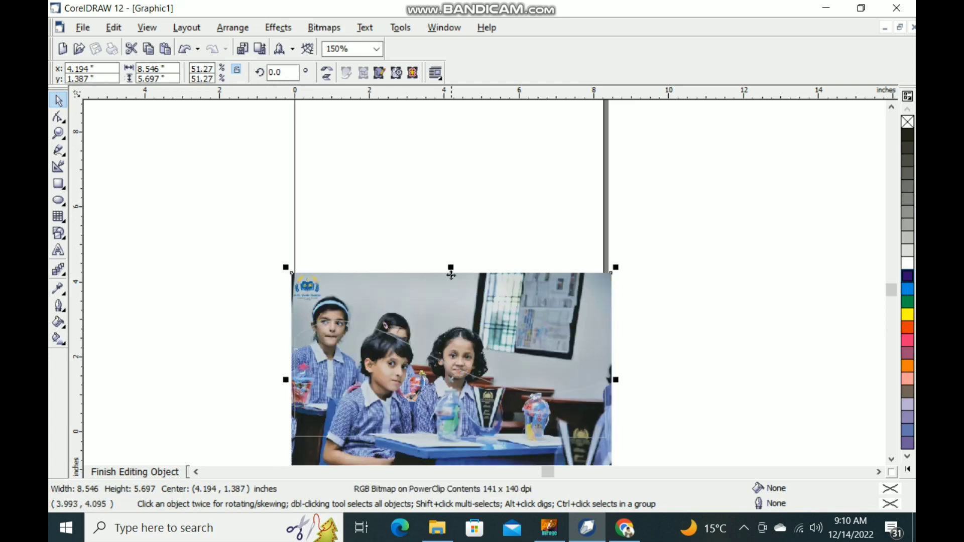
pyautogui.moveTo(450, 268); pyautogui.dragTo(450, 307)
# Move the photo over the footer outline, centred at about 3.91, 1.20 inches, and finish editing the PowerClip.
pyautogui.scroll(-2, 450, 307)
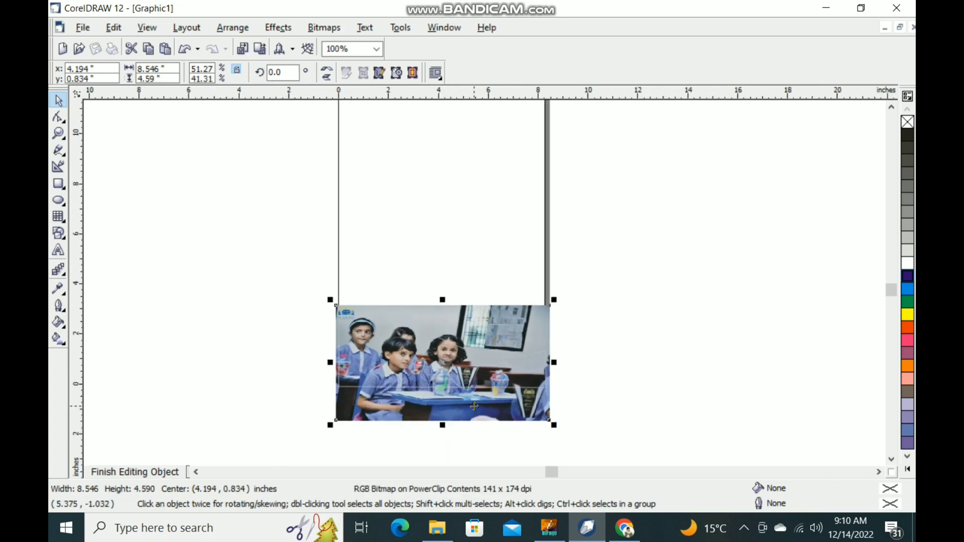
pyautogui.scroll(2, 468, 407)
pyautogui.moveTo(421, 360); pyautogui.dragTo(420, 346)
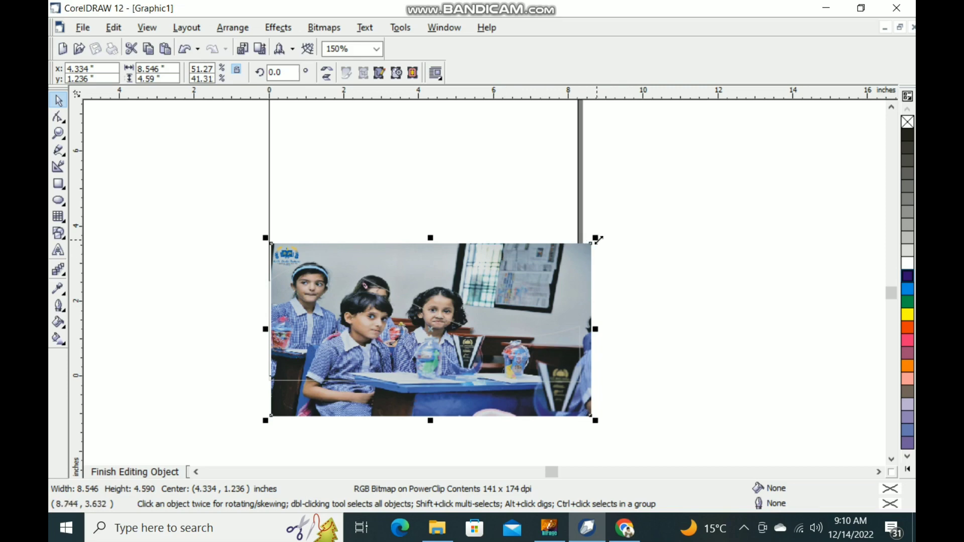
pyautogui.moveTo(596, 237)
pyautogui.mouseDown()
pyautogui.moveTo(584, 244)
pyautogui.moveTo(596, 238)
pyautogui.mouseUp()
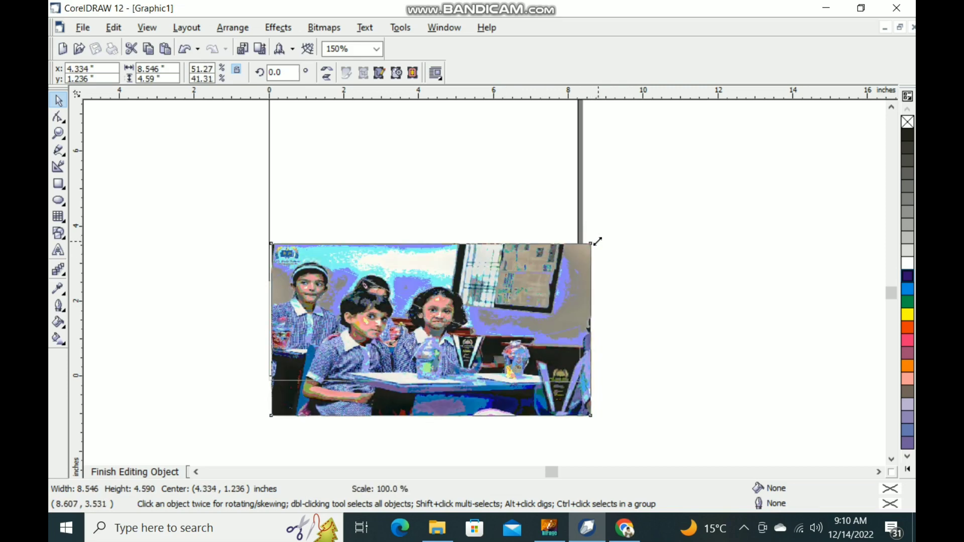
pyautogui.moveTo(414, 357)
pyautogui.mouseDown()
pyautogui.moveTo(400, 367)
pyautogui.moveTo(399, 356)
pyautogui.mouseUp()
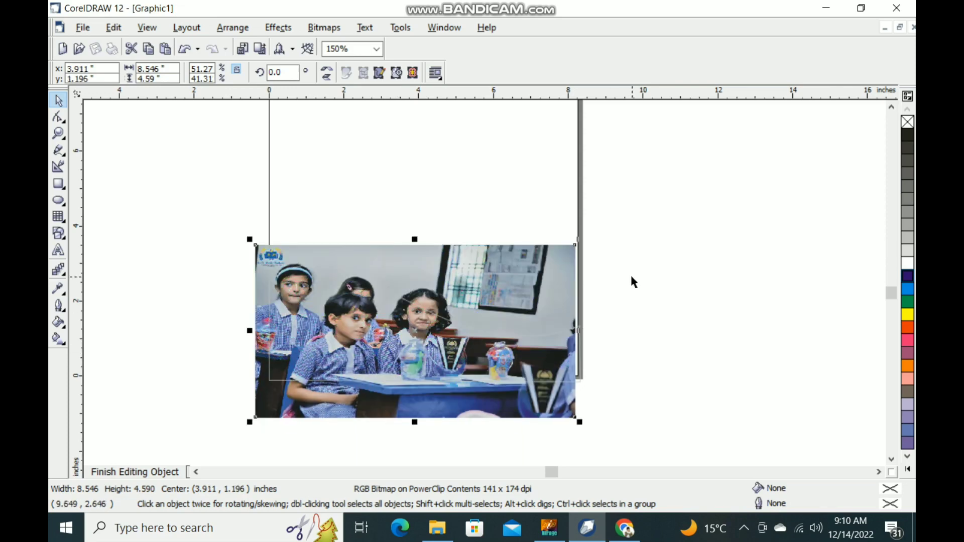
pyautogui.click(279, 27)
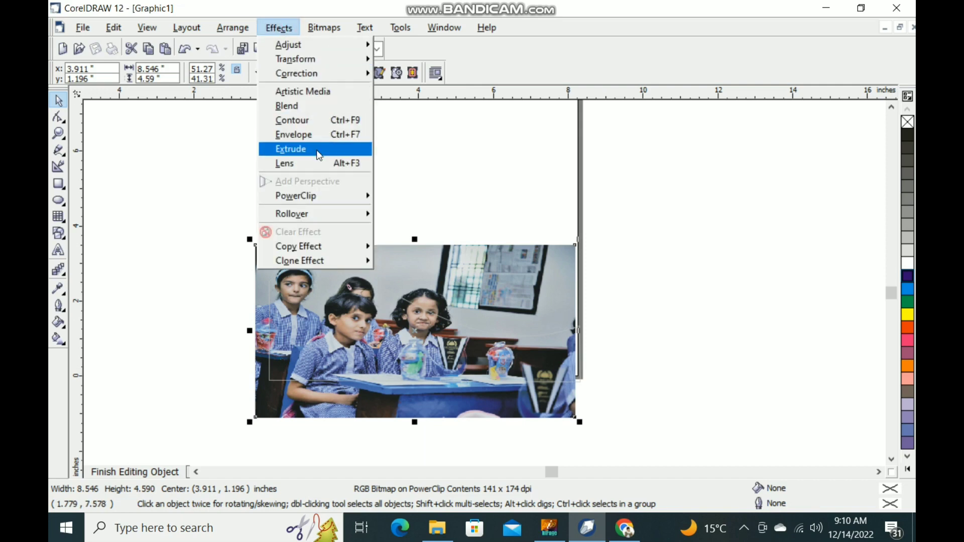
pyautogui.moveTo(353, 201)
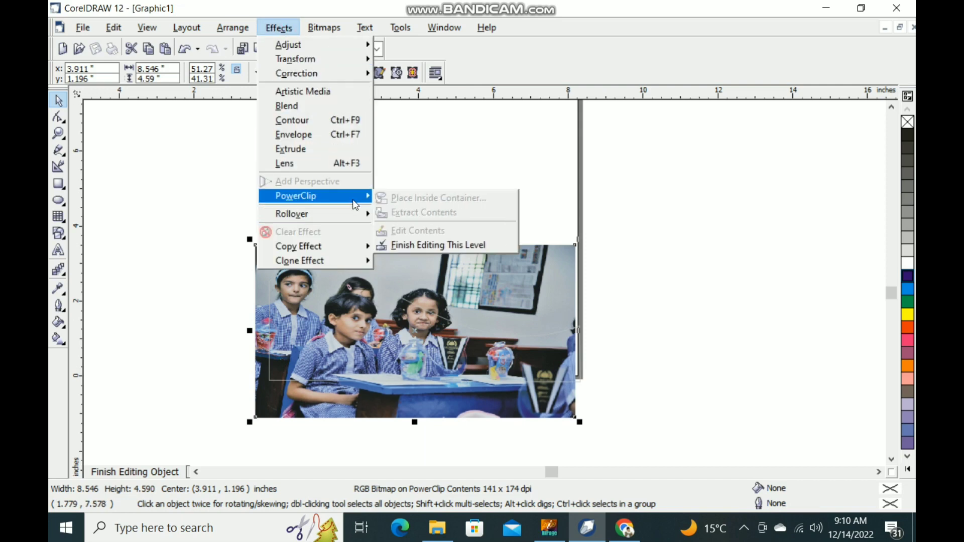
pyautogui.click(440, 244)
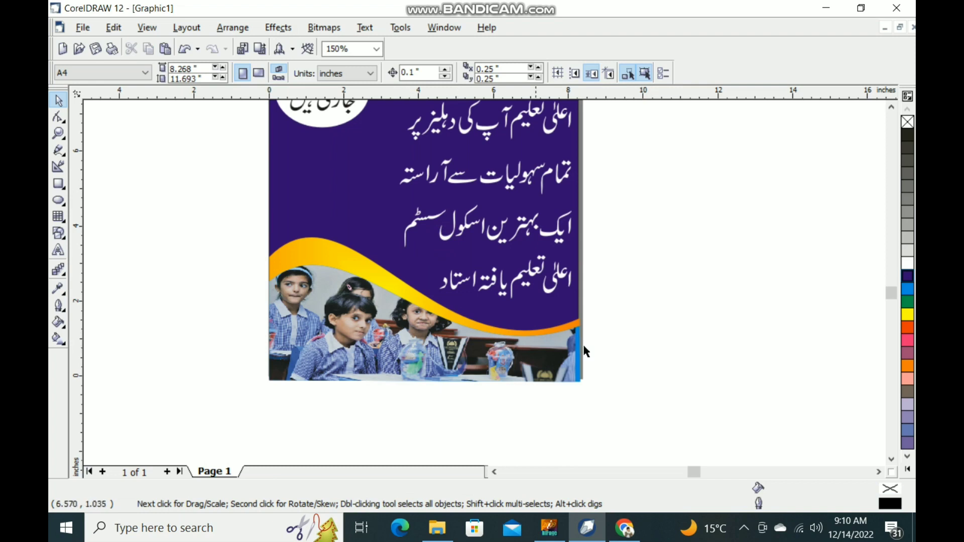
# Select the photo footer and reopen its PowerClip contents for editing.
pyautogui.scroll(1, 445, 325)
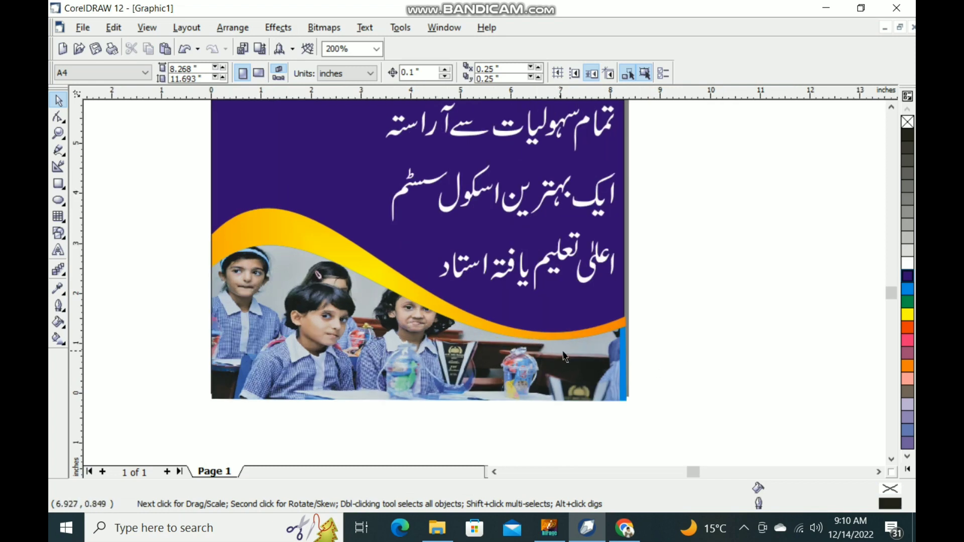
pyautogui.click(274, 31)
pyautogui.moveTo(377, 197)
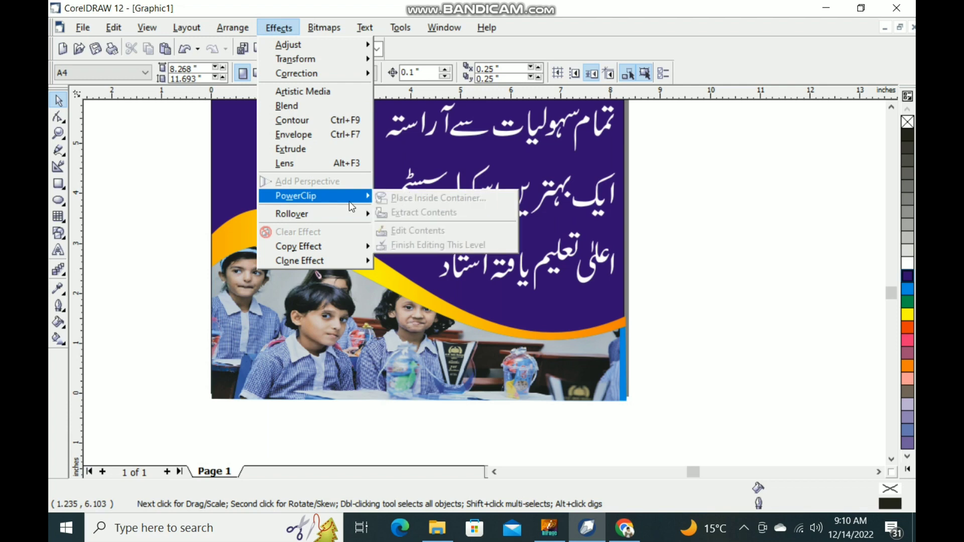
pyautogui.click(336, 323)
pyautogui.click(284, 334)
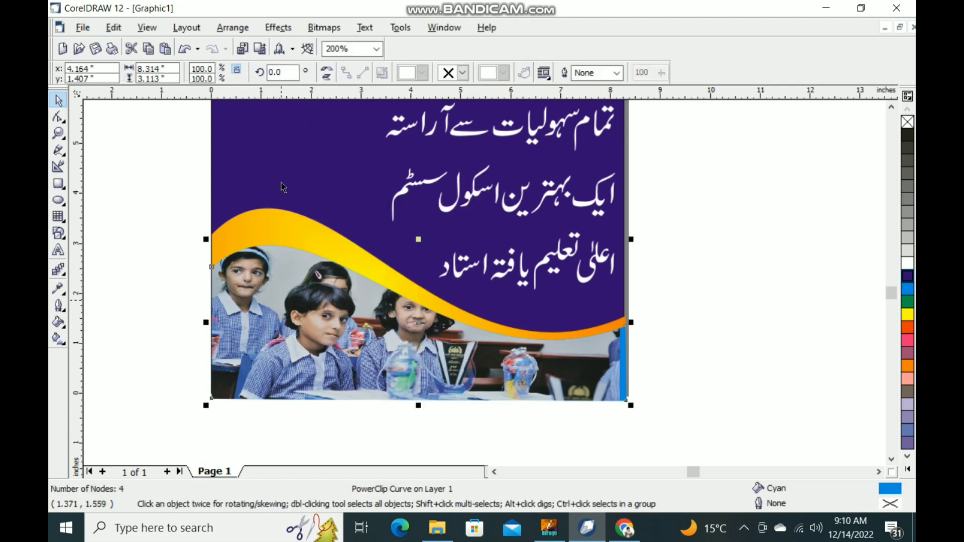
pyautogui.click(279, 27)
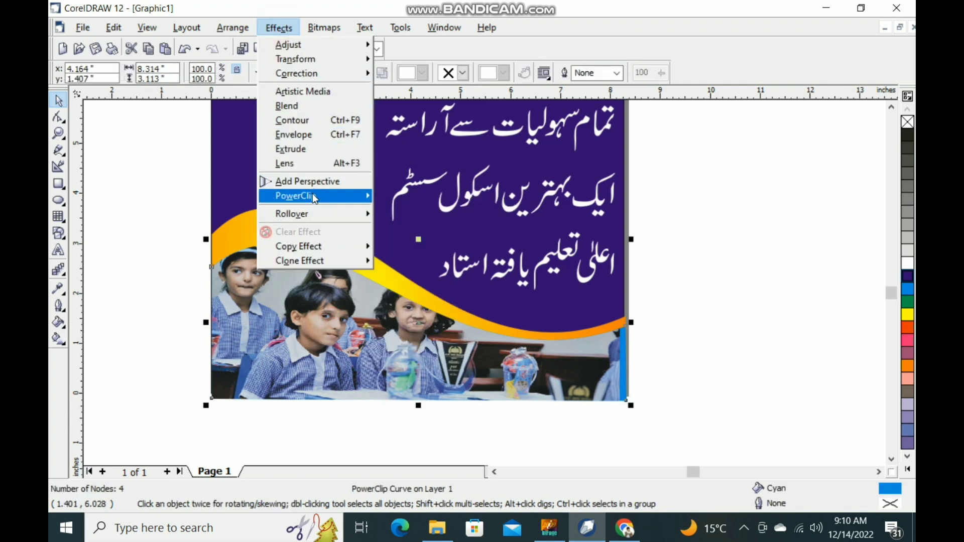
pyautogui.moveTo(314, 197)
pyautogui.click(426, 230)
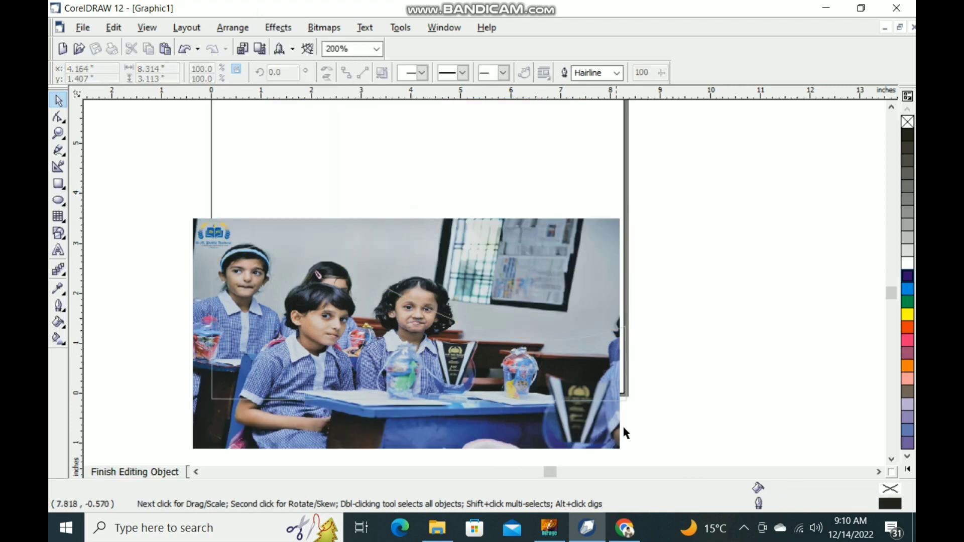
# Resize the photo to about 8.66 x 4.13 inches to cover the footer's right edge, then finish editing the PowerClip.
pyautogui.click(458, 445)
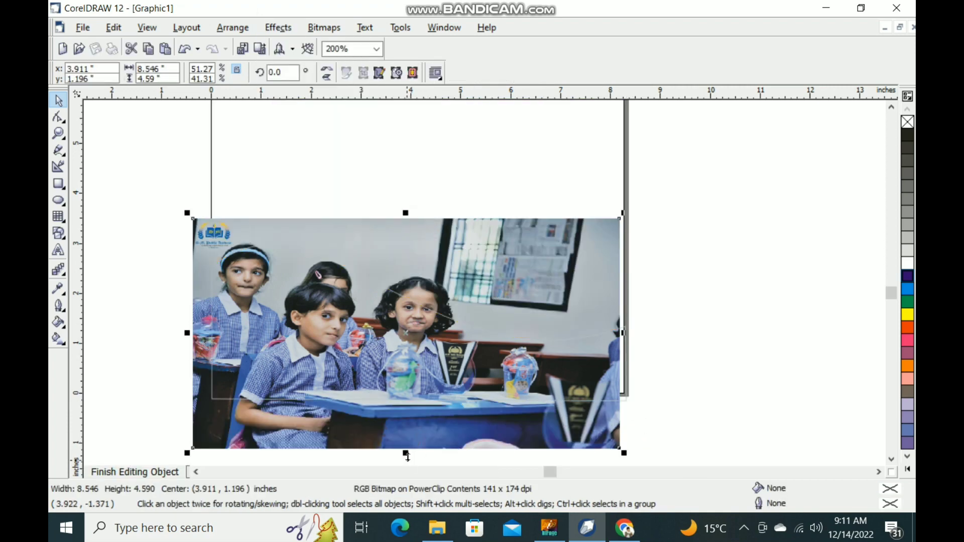
pyautogui.moveTo(407, 448); pyautogui.dragTo(410, 442)
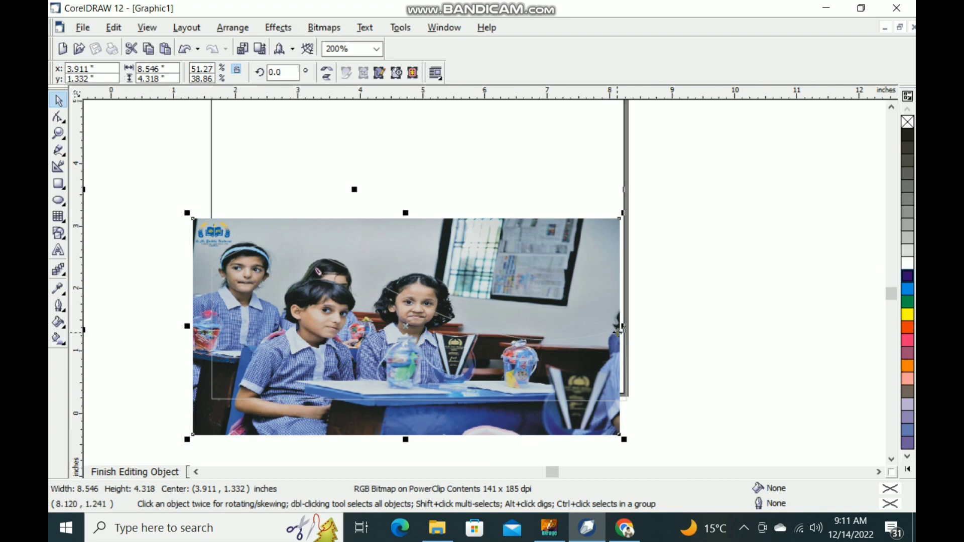
pyautogui.scroll(1, 621, 329)
pyautogui.moveTo(622, 332); pyautogui.dragTo(633, 330)
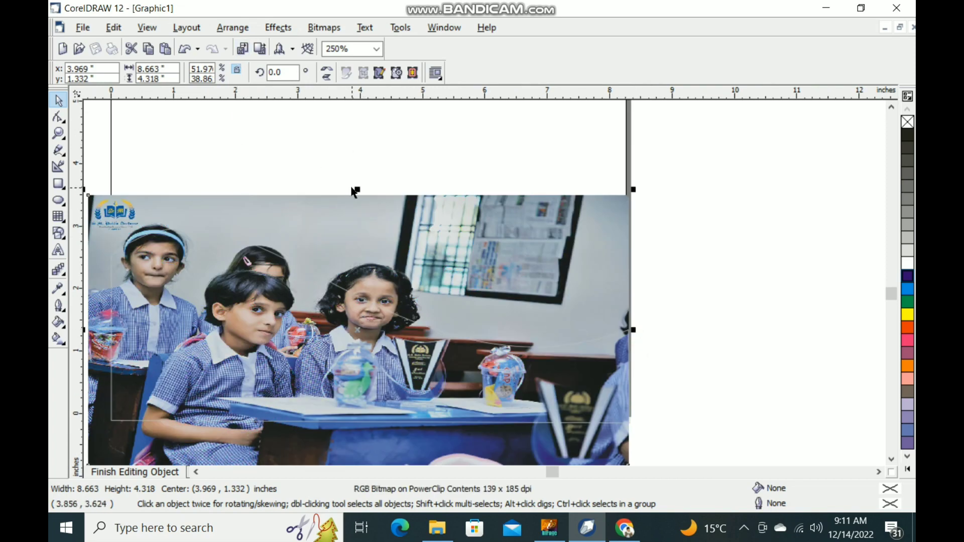
pyautogui.moveTo(357, 189); pyautogui.dragTo(357, 202)
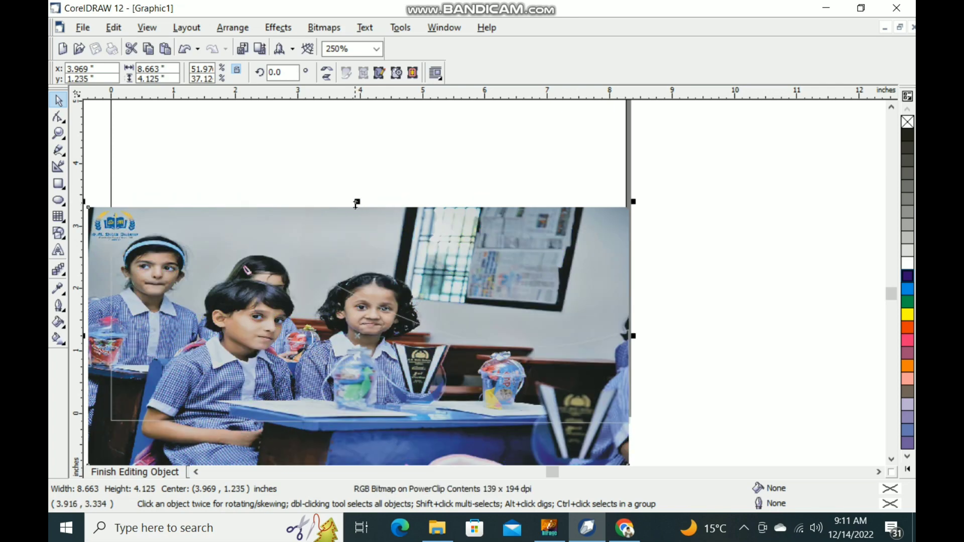
pyautogui.click(278, 28)
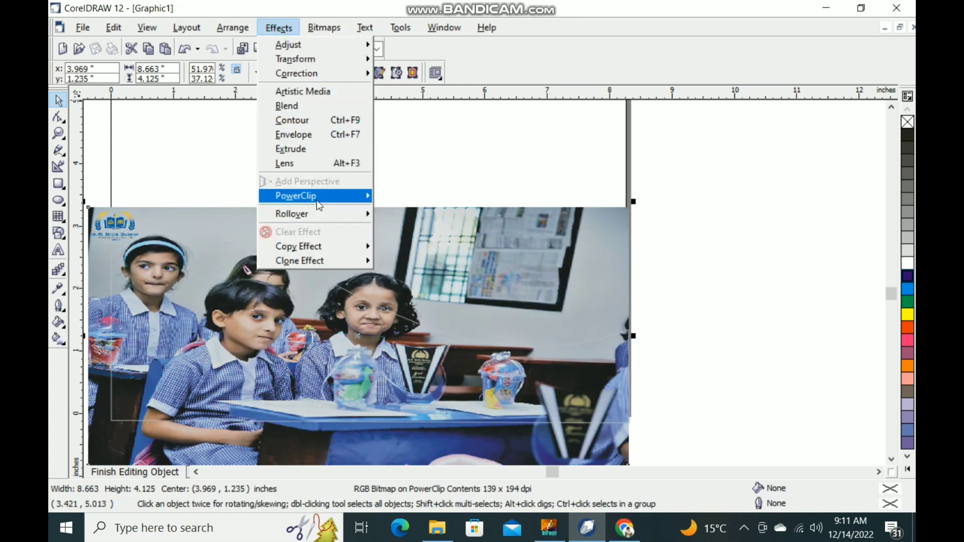
pyautogui.moveTo(317, 199)
pyautogui.click(419, 243)
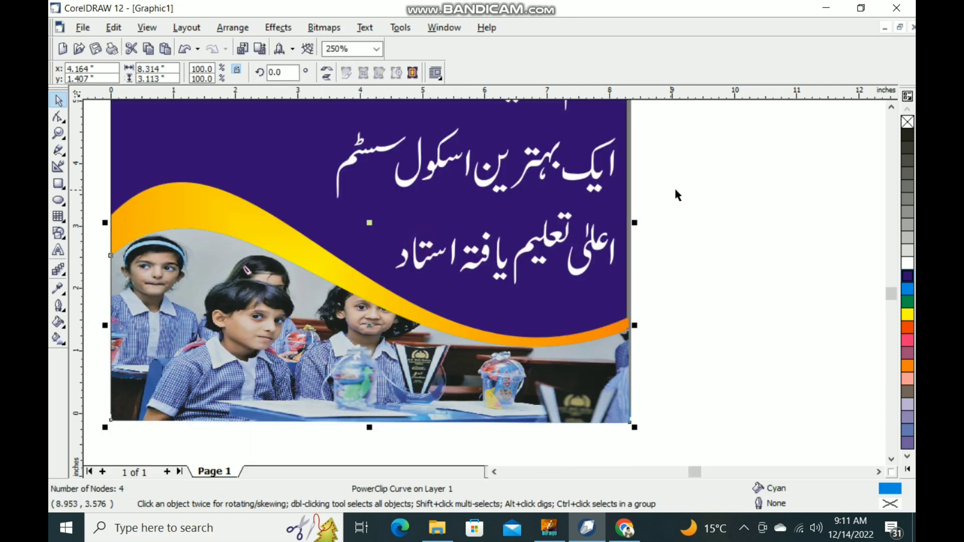
pyautogui.click(718, 176)
# Add the two-line artistic text "Join Us For Best / Possible Result" in 24 pt Arial beside the page.
pyautogui.scroll(-1, 703, 176)
pyautogui.scroll(-4, 518, 327)
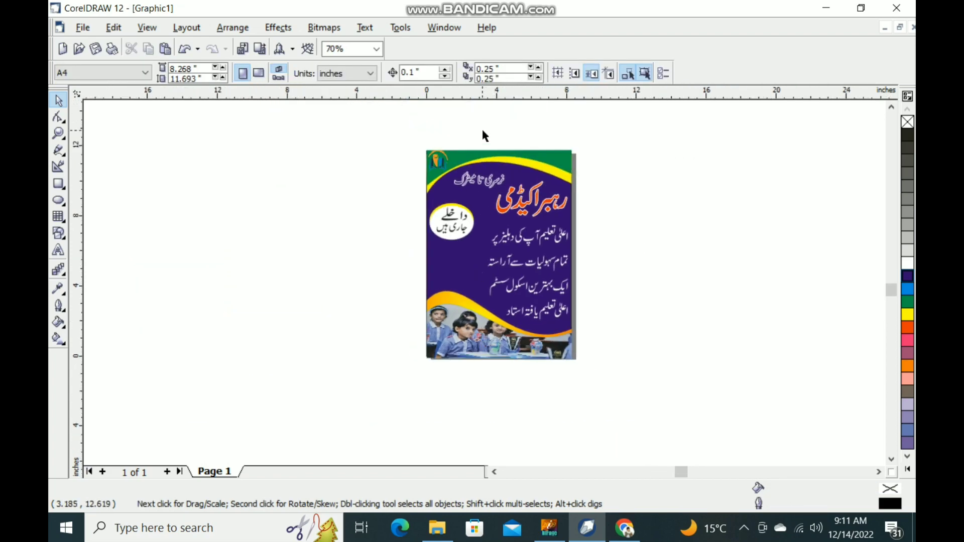
pyautogui.scroll(1, 482, 128)
pyautogui.click(57, 253)
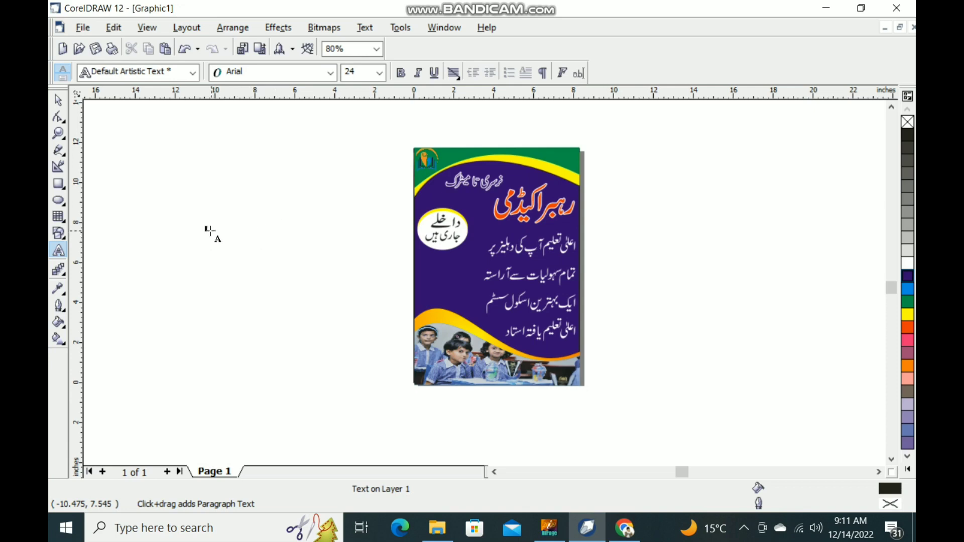
pyautogui.write('I')
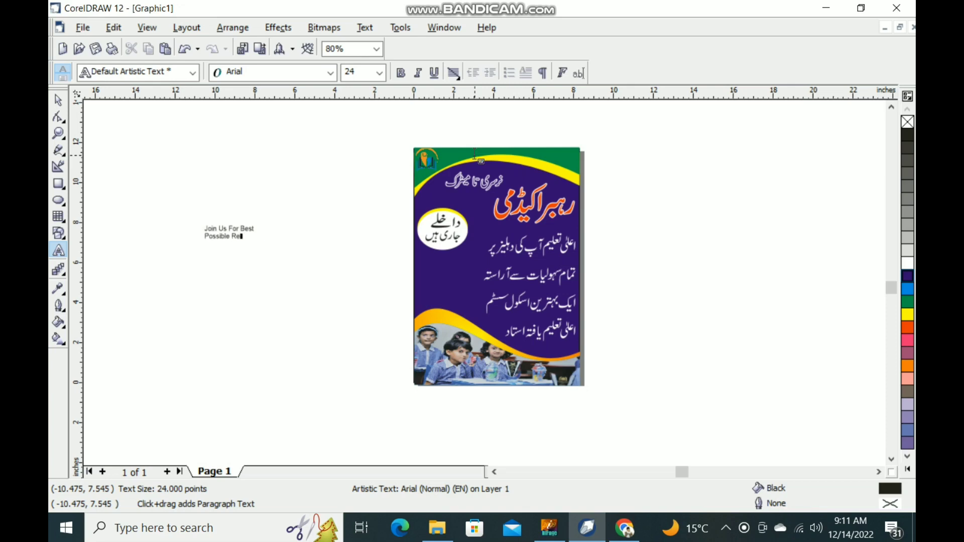
pyautogui.click(58, 101)
pyautogui.click(159, 197)
# Move the "Join Us For Best Possible Result" text onto the purple background below the white oval and fill it white.
pyautogui.click(229, 238)
pyautogui.moveTo(229, 238); pyautogui.dragTo(460, 277)
pyautogui.scroll(1, 460, 276)
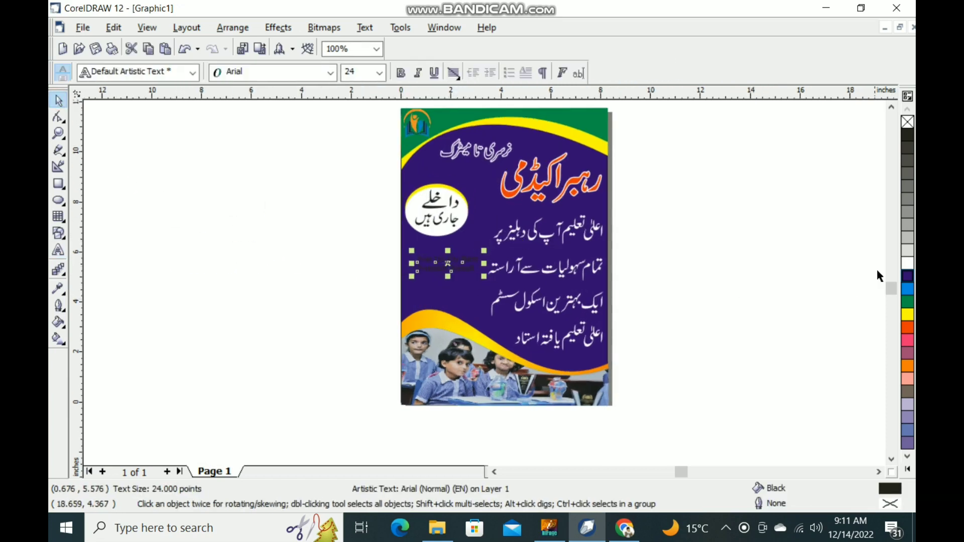
pyautogui.click(908, 264)
pyautogui.scroll(4, 504, 267)
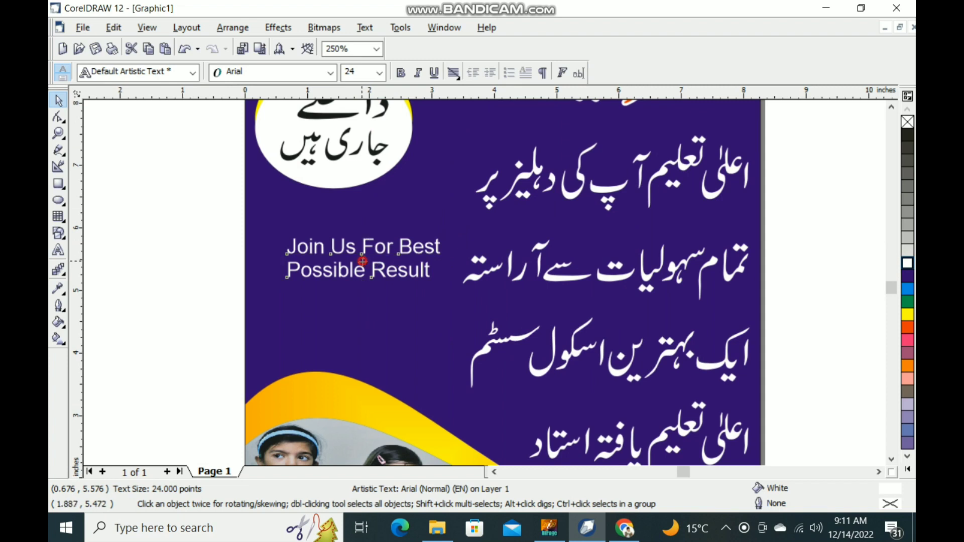
# Set the English text aside off the page and draw a rectangular callout on the purple background below the white oval.
pyautogui.moveTo(363, 261); pyautogui.dragTo(141, 350)
pyautogui.click(59, 234)
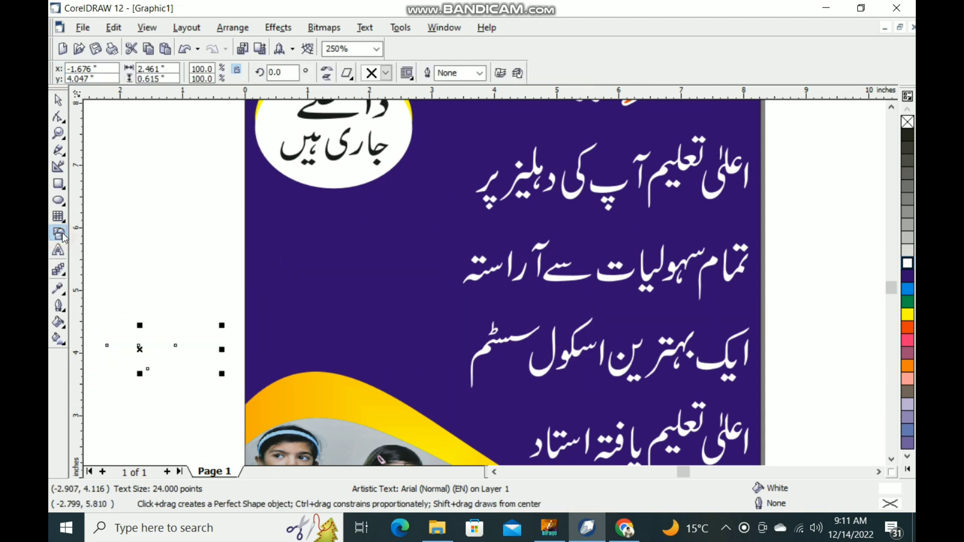
pyautogui.click(67, 236)
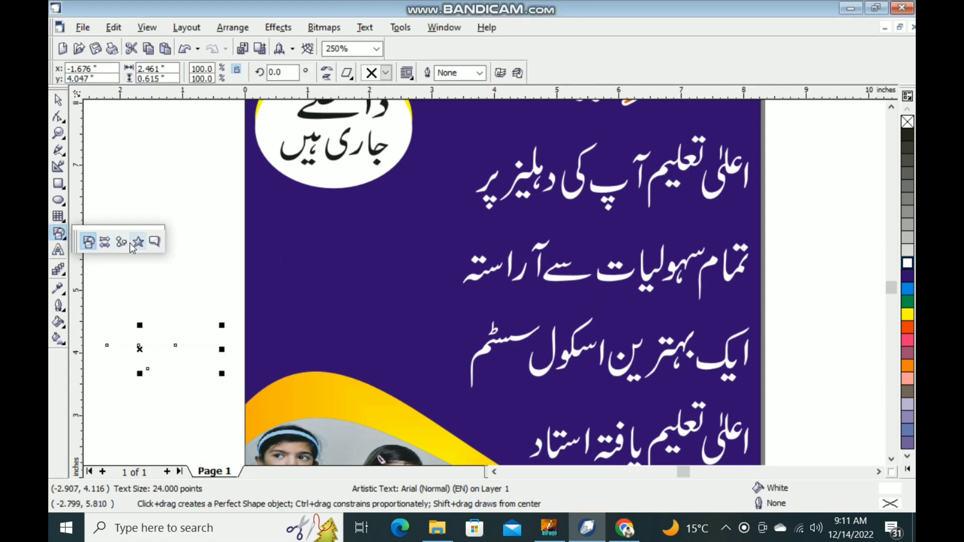
pyautogui.click(154, 243)
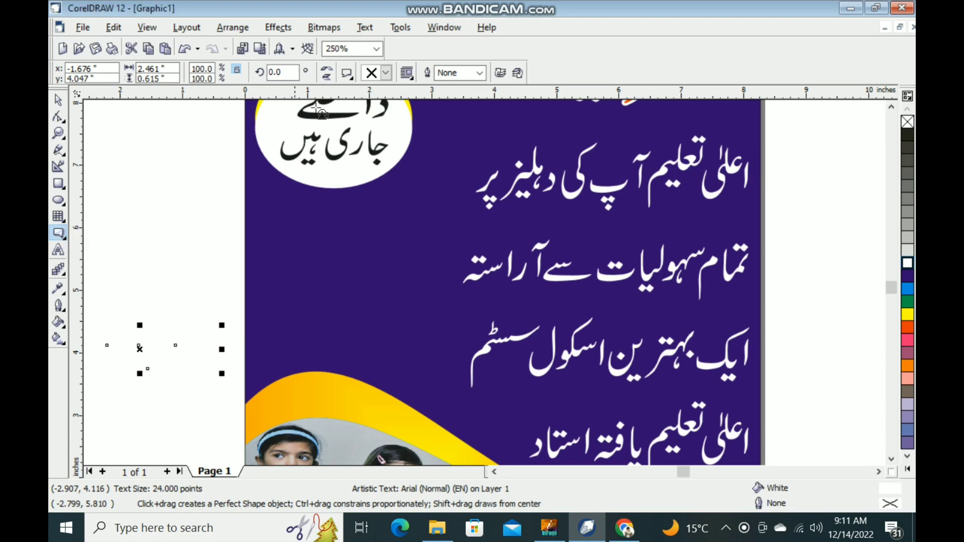
pyautogui.click(349, 76)
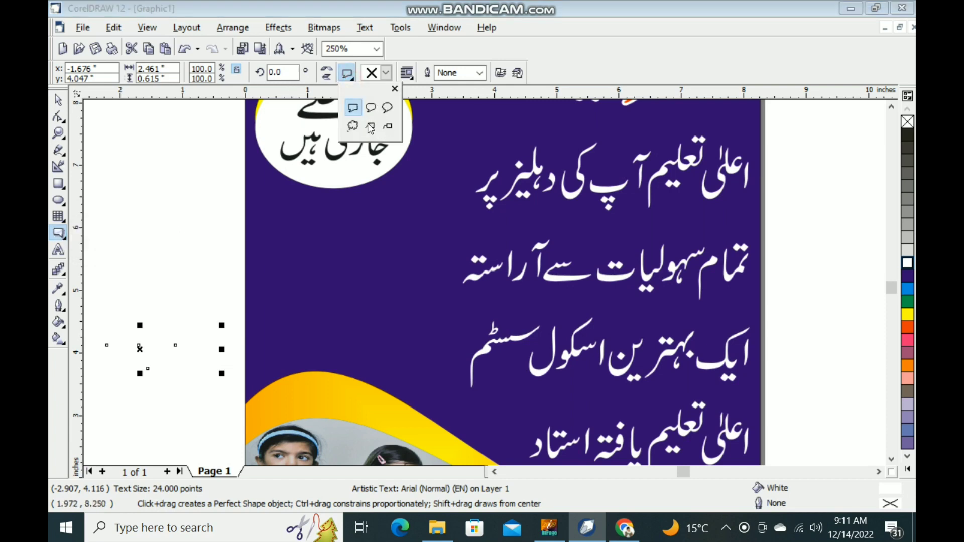
pyautogui.click(354, 109)
pyautogui.moveTo(308, 242); pyautogui.dragTo(437, 335)
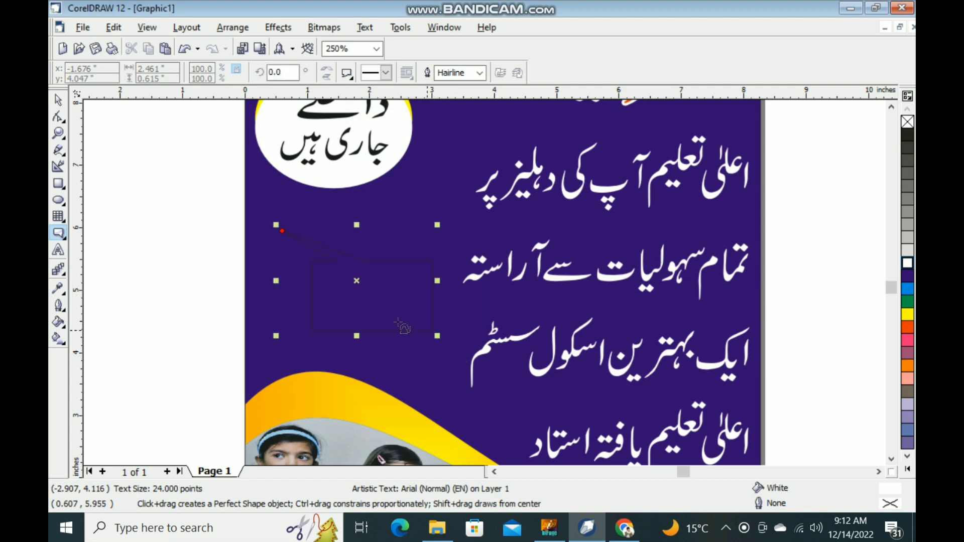
# Fill the callout white, stretch it to about 2.94 inches wide, and delete the stray tiny callout.
pyautogui.click(908, 265)
pyautogui.moveTo(277, 283); pyautogui.dragTo(245, 282)
pyautogui.moveTo(380, 307); pyautogui.dragTo(386, 304)
pyautogui.press('Delete')
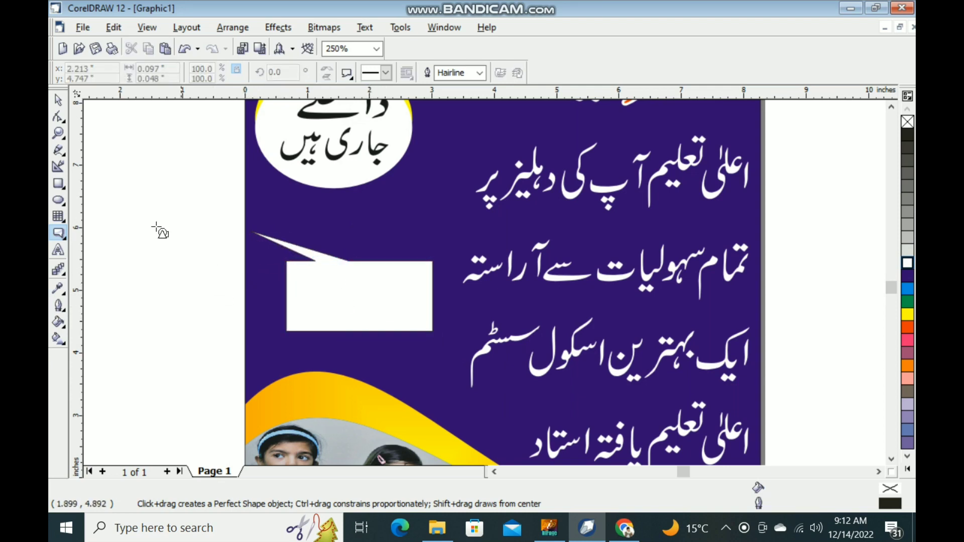
# Select the white callout and rotate it 180 degrees.
pyautogui.click(59, 100)
pyautogui.click(219, 234)
pyautogui.click(389, 285)
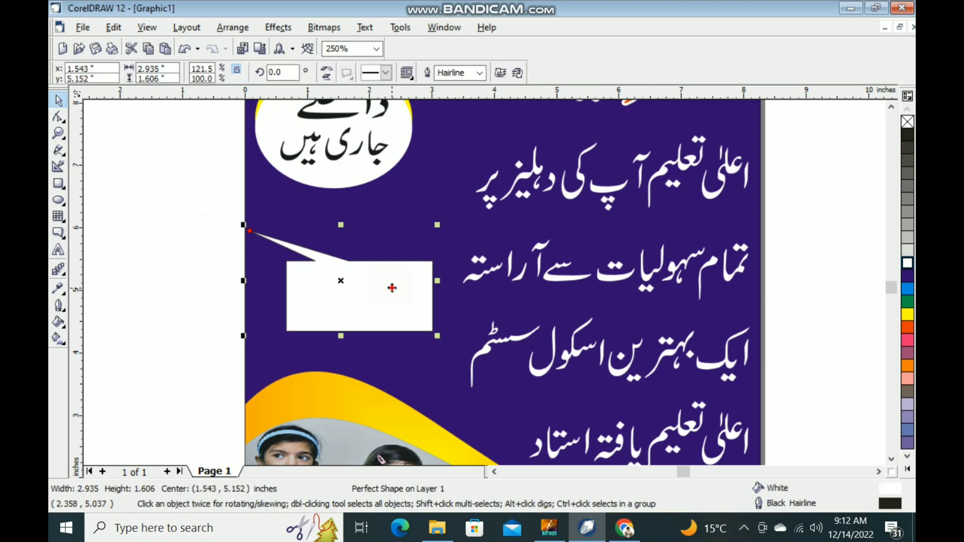
pyautogui.click(392, 287)
pyautogui.click(386, 283)
pyautogui.click(288, 75)
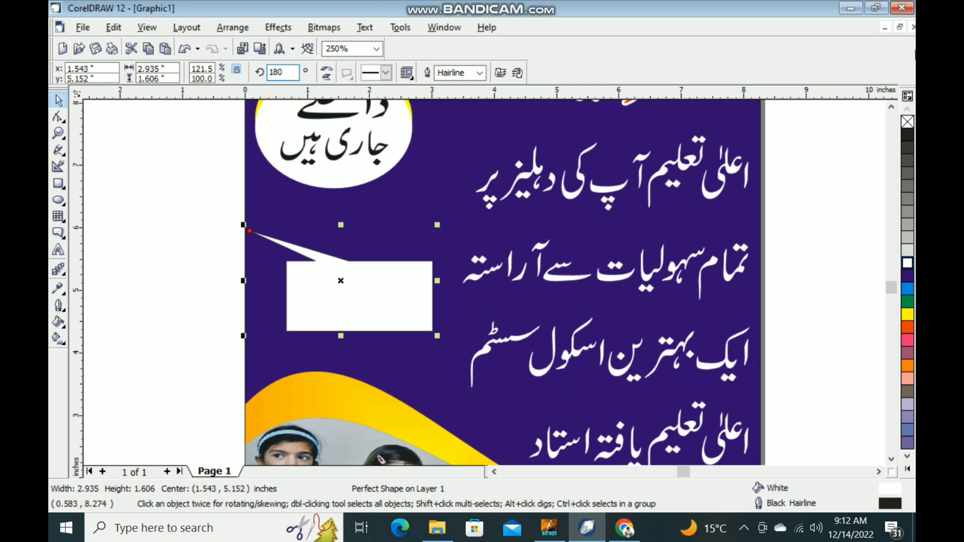
pyautogui.press('Return')
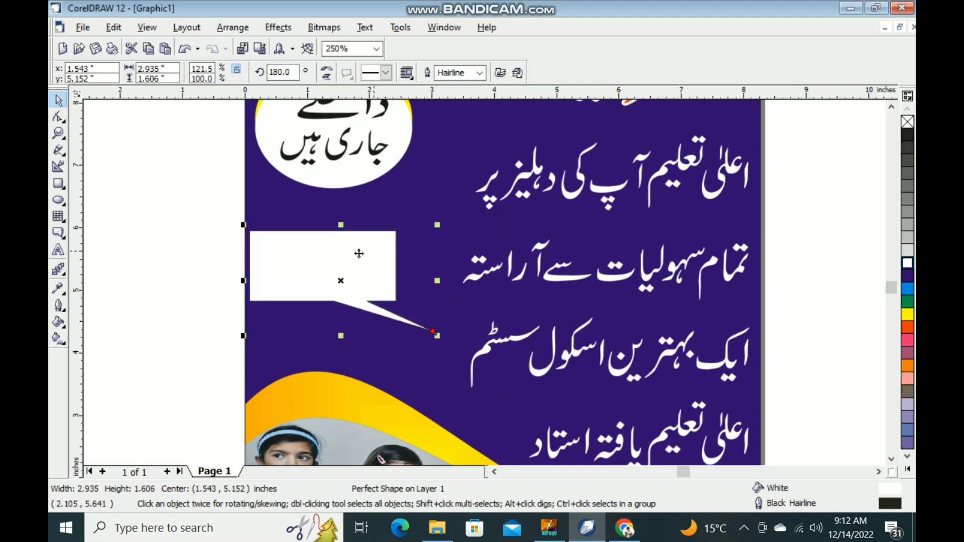
# Move the callout lower and enlarge it to about 3.33 x 1.82 inches, reaching the page's left edge.
pyautogui.moveTo(346, 254); pyautogui.dragTo(368, 289)
pyautogui.scroll(2, 217, 257)
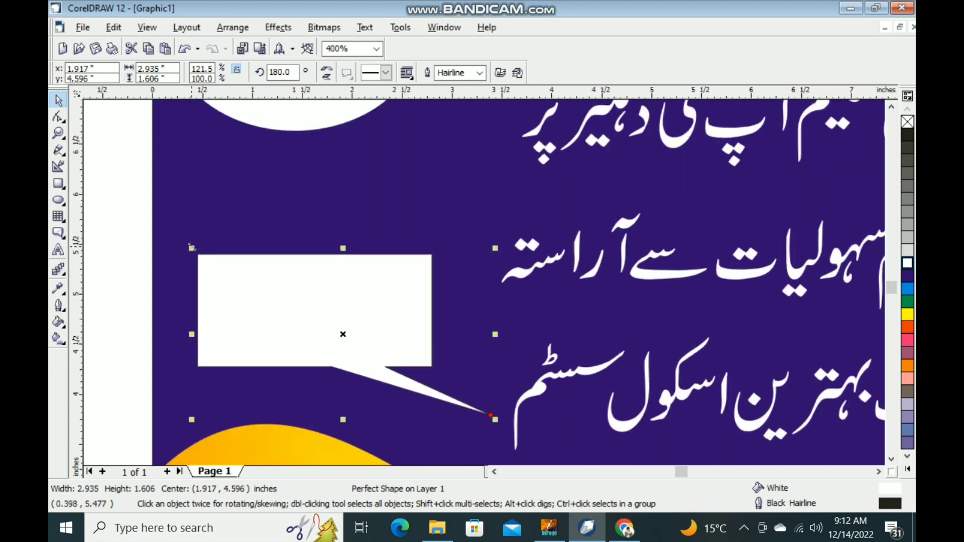
pyautogui.moveTo(191, 247); pyautogui.dragTo(152, 227)
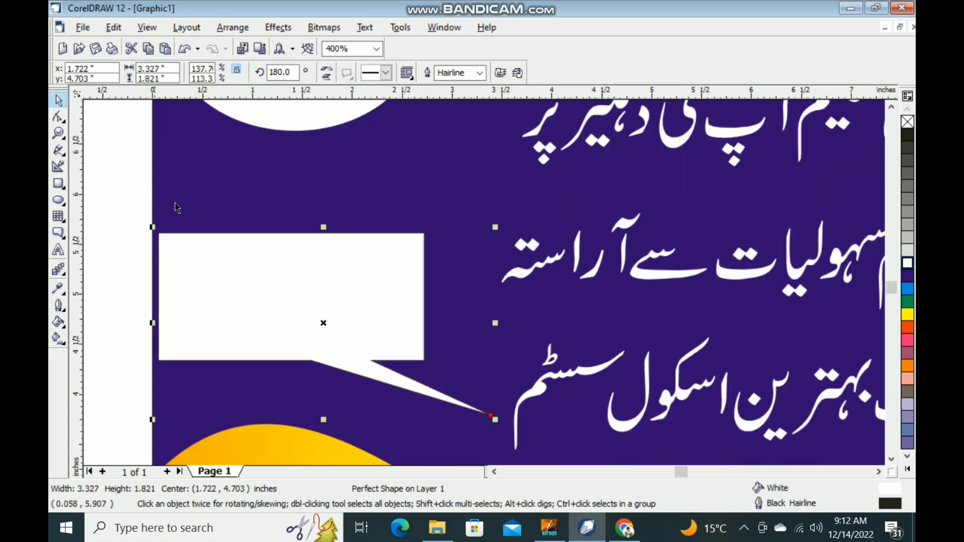
# Try green, cyan and blue fills on the callout, and settle on yellow.
pyautogui.click(909, 313)
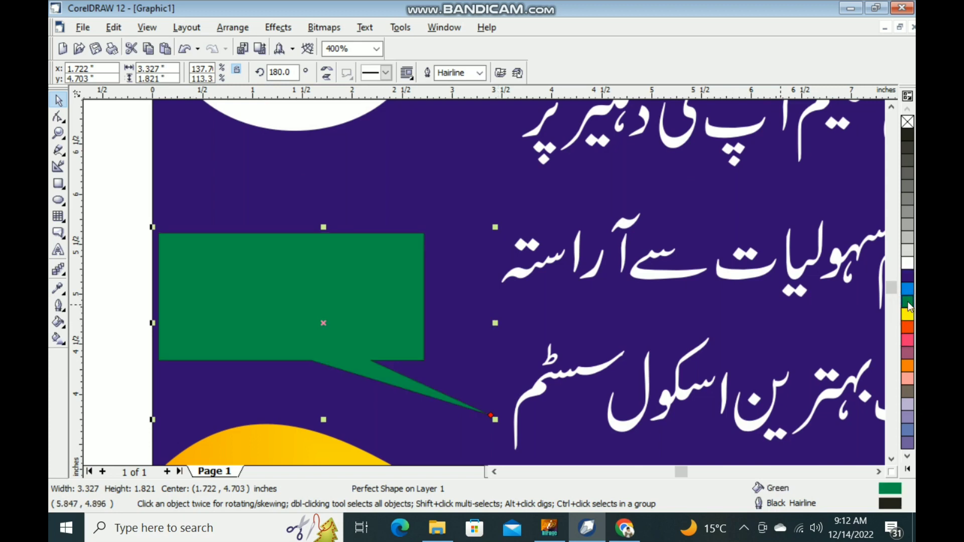
pyautogui.click(907, 289)
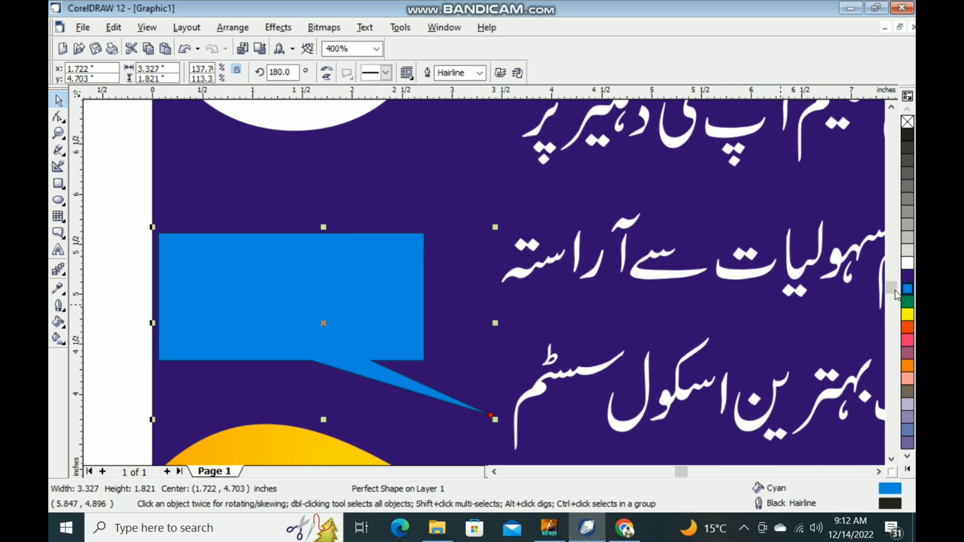
pyautogui.click(907, 276)
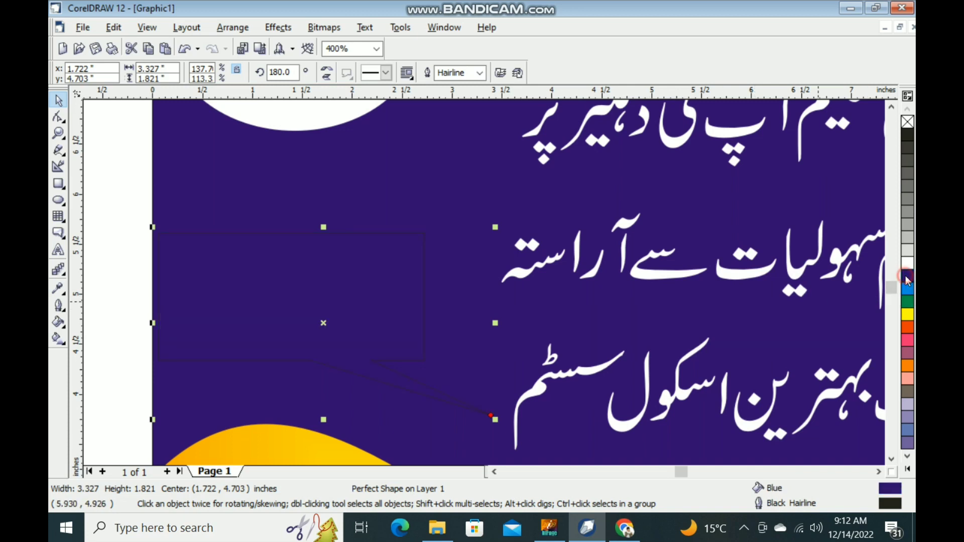
pyautogui.click(908, 366)
pyautogui.click(908, 314)
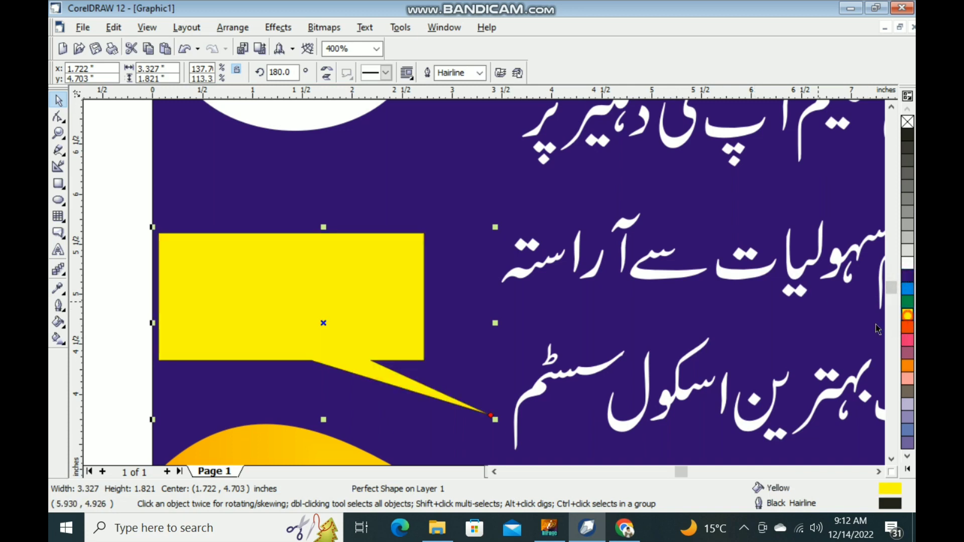
# Move the "Join Us For Best Possible Result" text onto the yellow callout and fill it black.
pyautogui.scroll(-2, 550, 312)
pyautogui.scroll(-2, 549, 312)
pyautogui.click(366, 276)
pyautogui.moveTo(258, 258); pyautogui.dragTo(436, 372)
pyautogui.moveTo(415, 329); pyautogui.dragTo(491, 307)
pyautogui.scroll(2, 492, 306)
pyautogui.scroll(1, 492, 307)
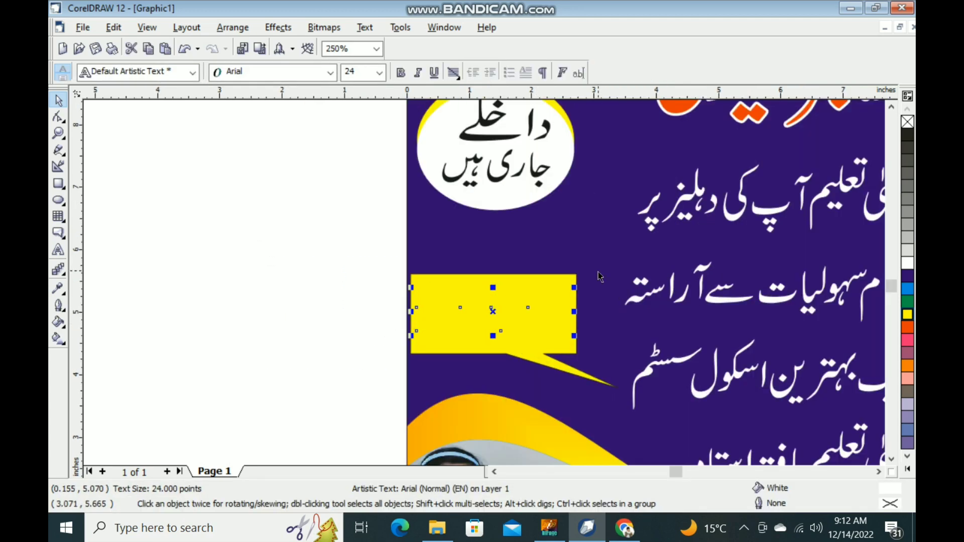
pyautogui.click(908, 135)
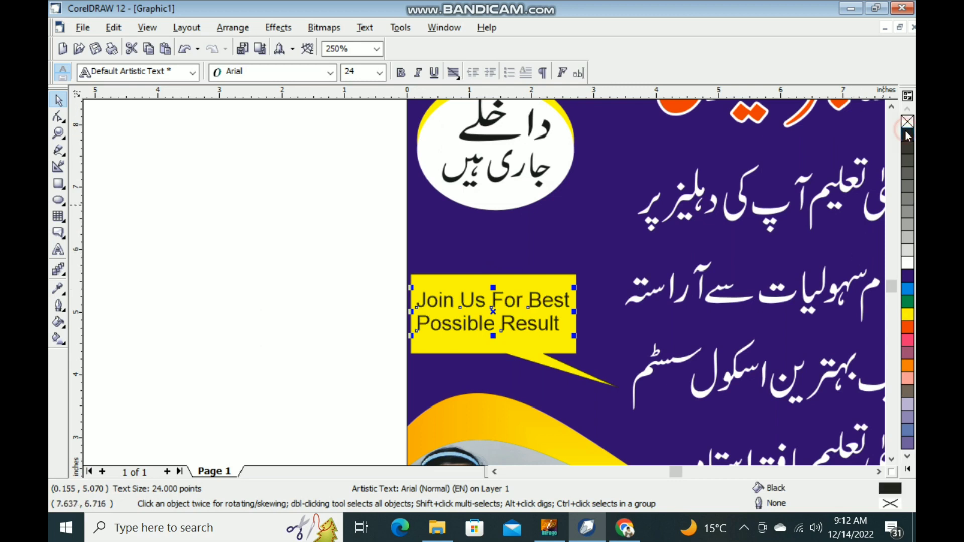
# Make the callout text bold and try nudging it left within the yellow box.
pyautogui.scroll(2, 601, 226)
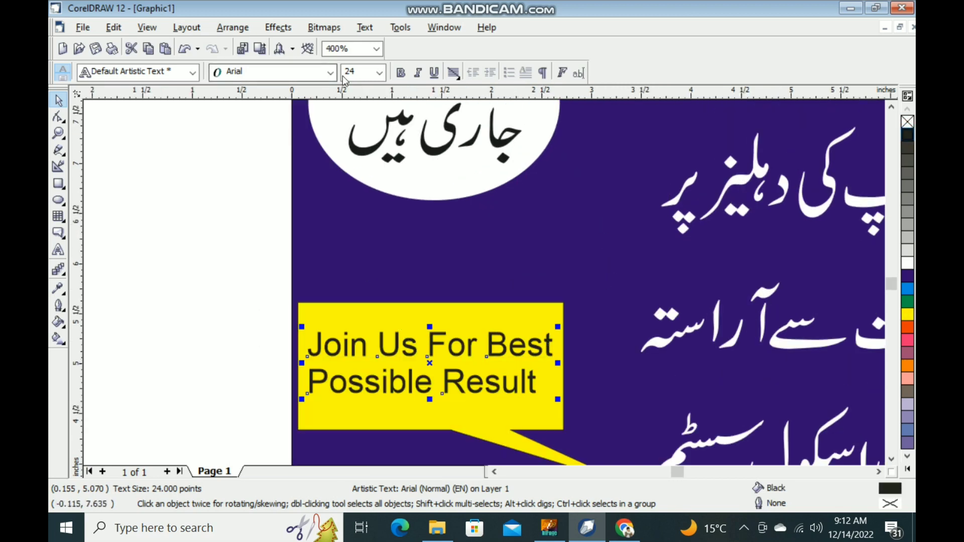
pyautogui.click(401, 73)
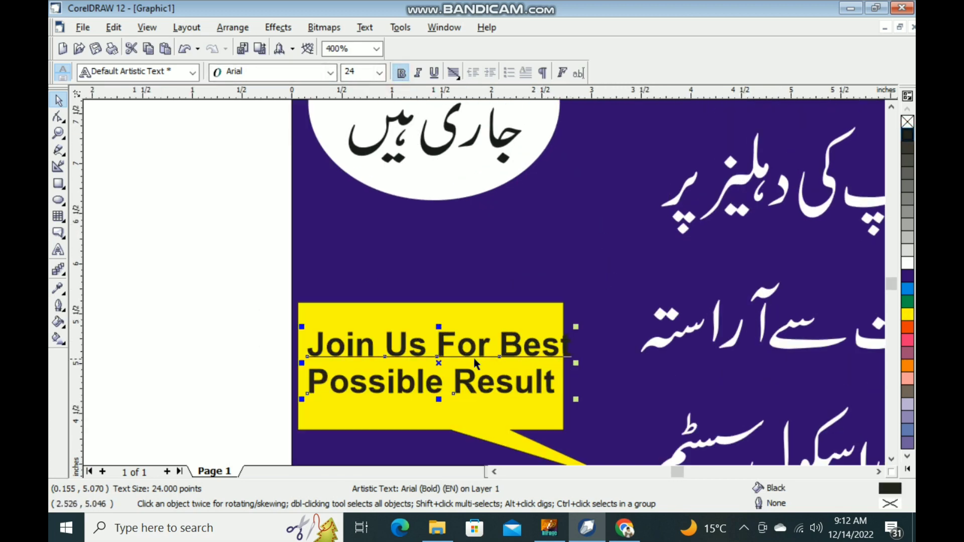
pyautogui.press('Up')
pyautogui.press('Left')
pyautogui.press('Right')
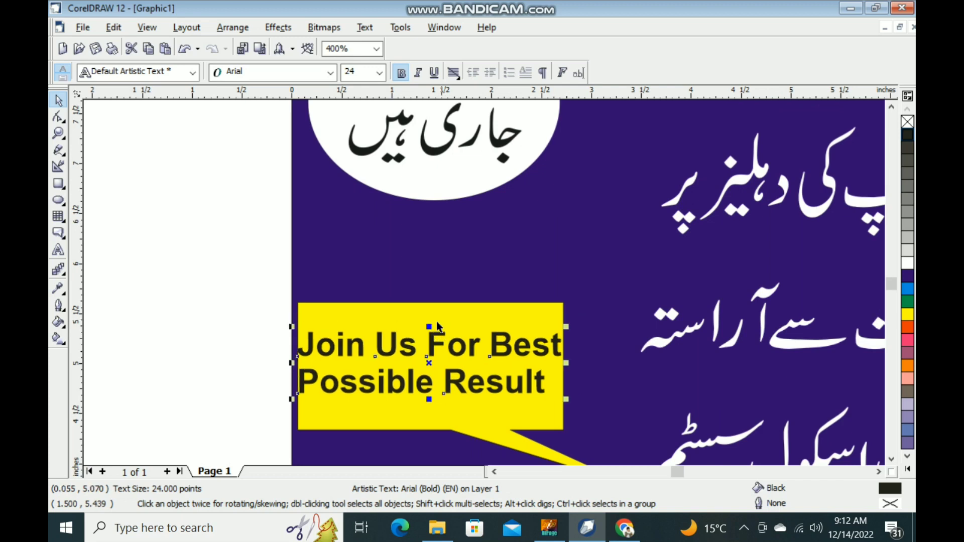
pyautogui.press('Down')
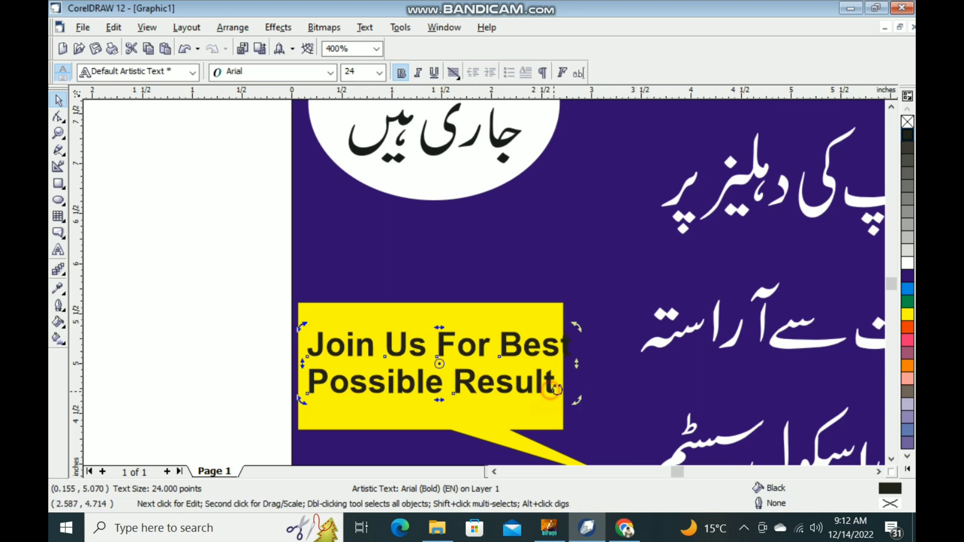
# Widen the yellow callout to 3.5 inches so it extends past the bold text and sits flush with the page's left edge.
pyautogui.click(533, 315)
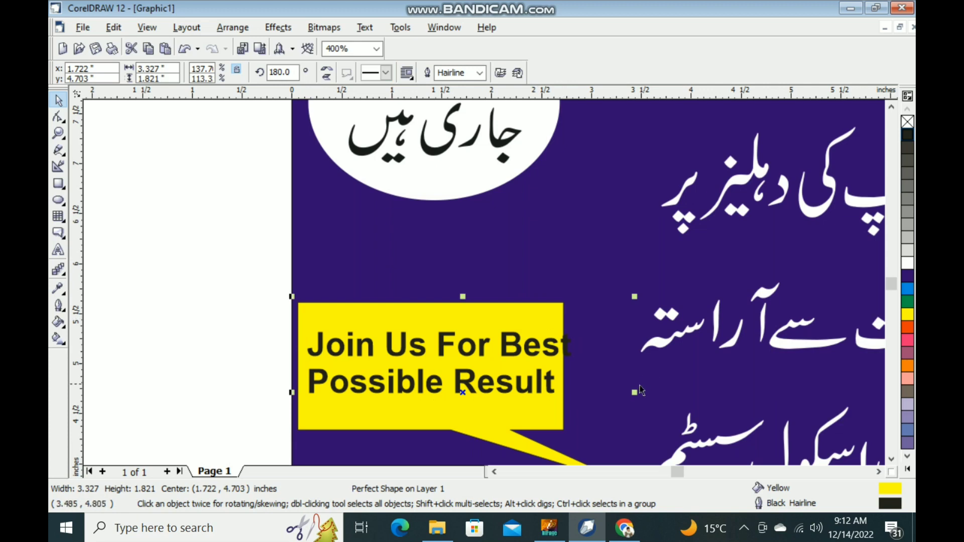
pyautogui.moveTo(634, 393); pyautogui.dragTo(646, 393)
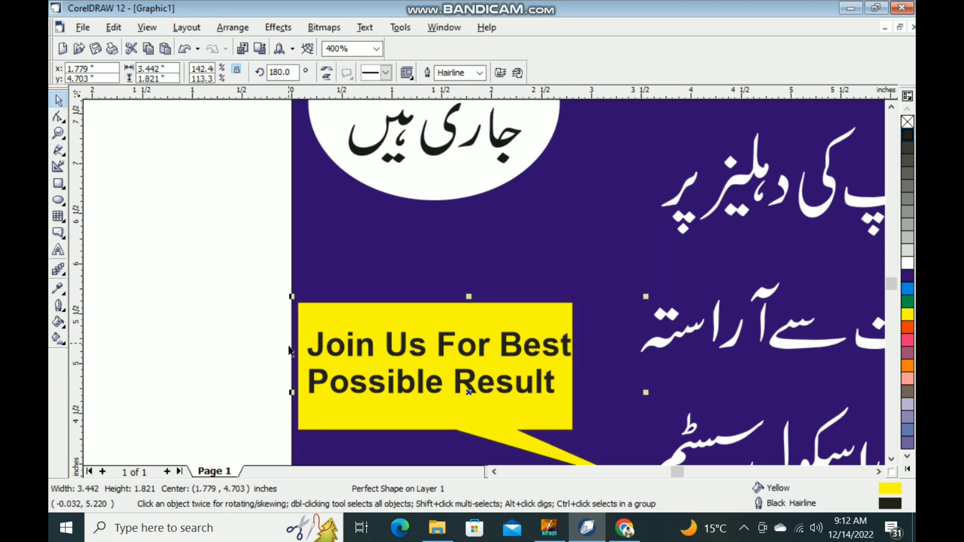
pyautogui.scroll(1, 293, 352)
pyautogui.moveTo(284, 411); pyautogui.dragTo(282, 412)
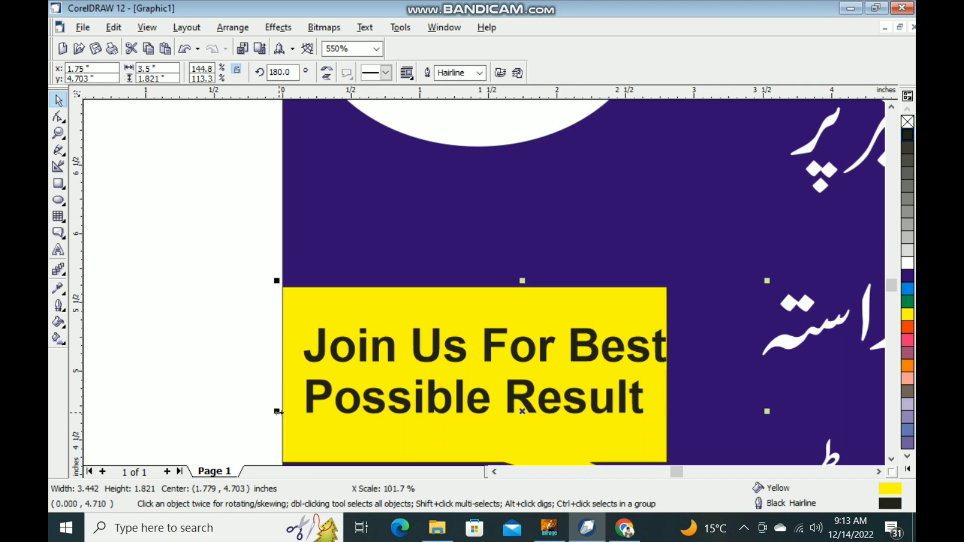
# Select the callout text and nudge it left by 0.1 inch so it fits inside the yellow box.
pyautogui.click(239, 263)
pyautogui.moveTo(249, 306); pyautogui.dragTo(691, 440)
pyautogui.press('Left')
pyautogui.press('Left')
pyautogui.press('Right')
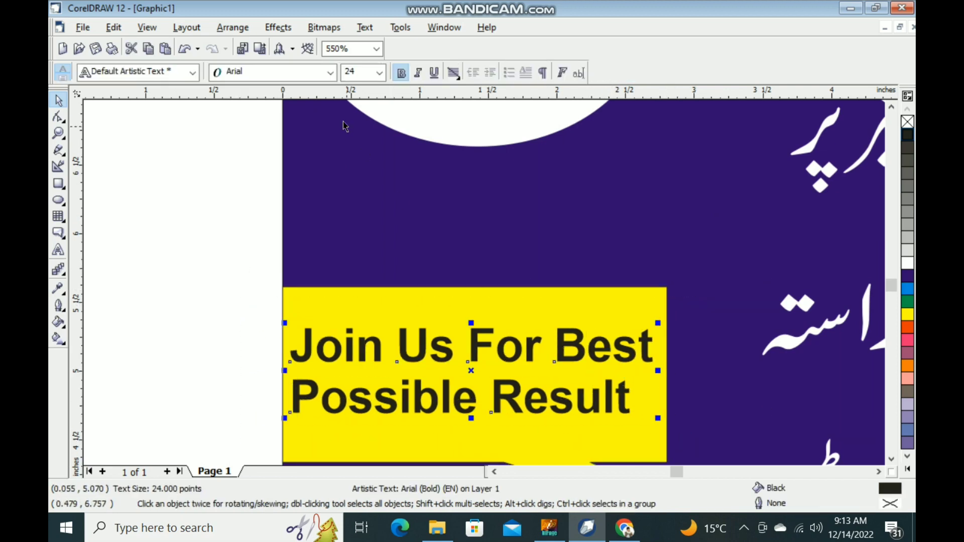
# Change the callout text's font to Arial Rounded MT Bold and deselect it.
pyautogui.click(330, 73)
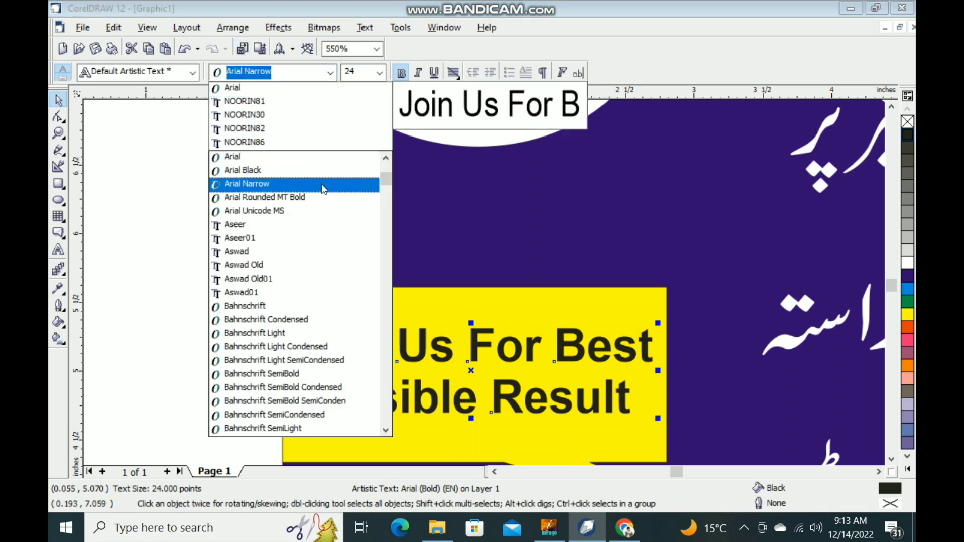
pyautogui.click(321, 197)
pyautogui.click(230, 214)
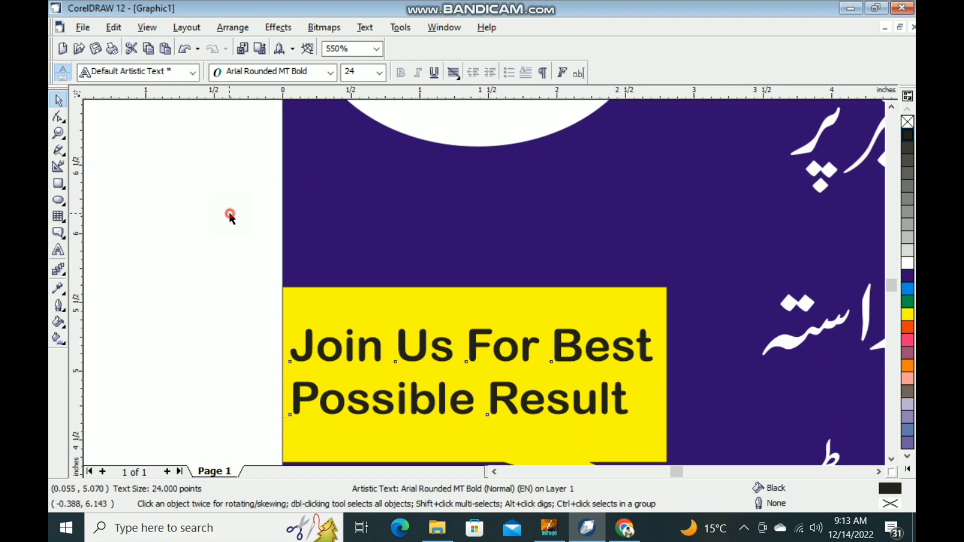
pyautogui.scroll(-3, 322, 229)
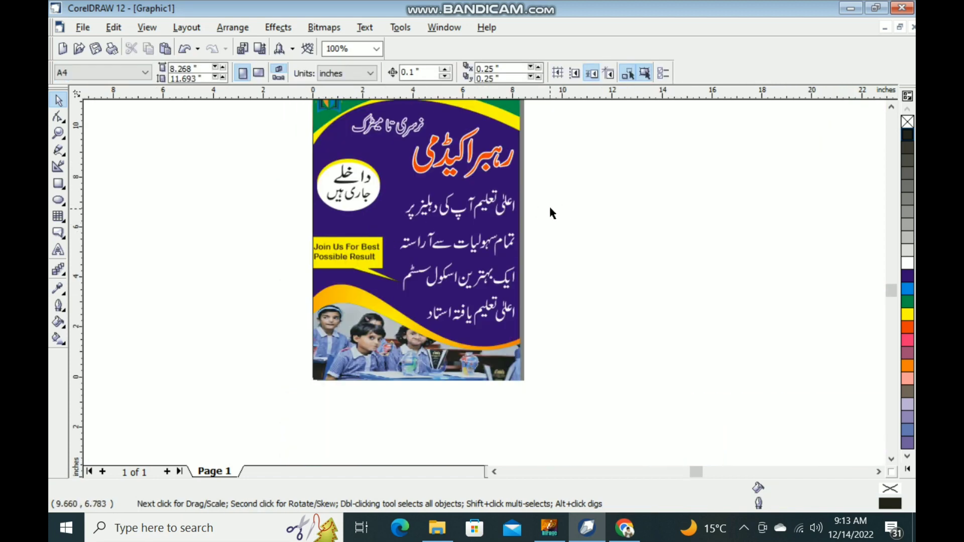
pyautogui.scroll(-1, 547, 393)
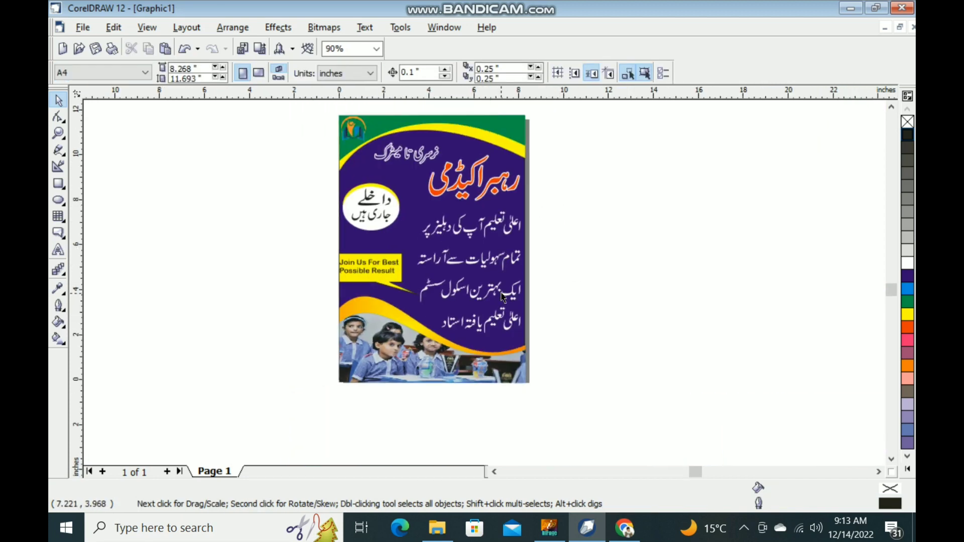
pyautogui.scroll(-1, 467, 126)
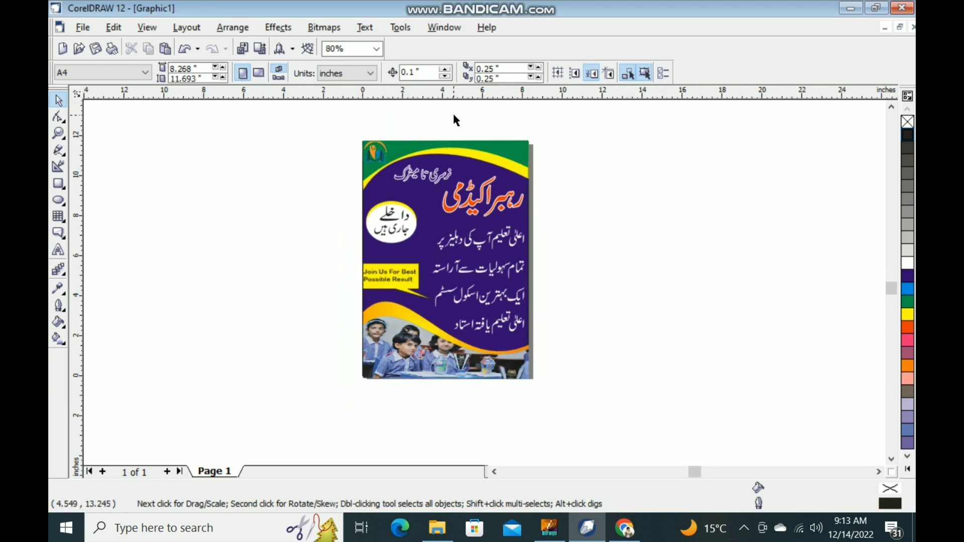
# Move the white oval and its Urdu admissions text down to sit just above the yellow callout, and deselect it.
pyautogui.scroll(2, 455, 113)
pyautogui.scroll(2, 457, 118)
pyautogui.scroll(4, 465, 132)
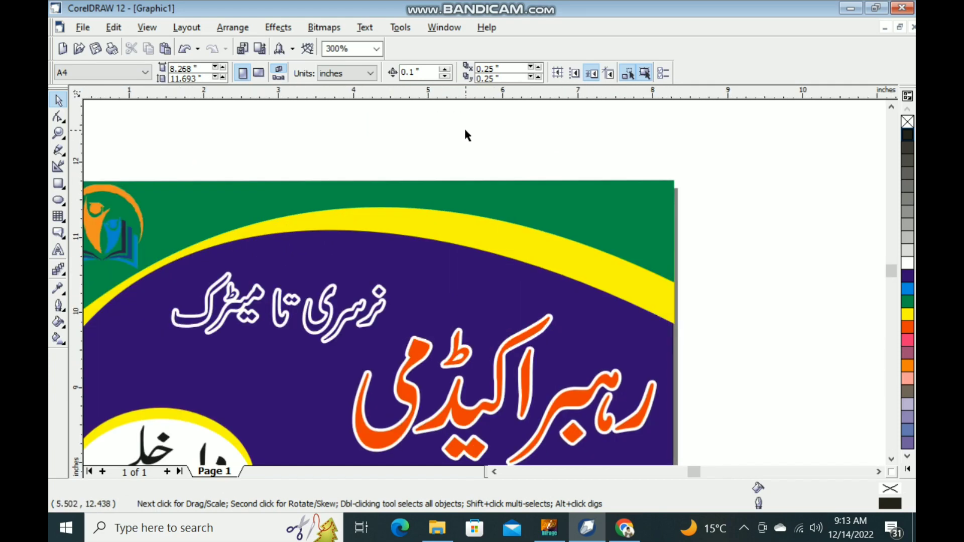
pyautogui.scroll(-5, 510, 137)
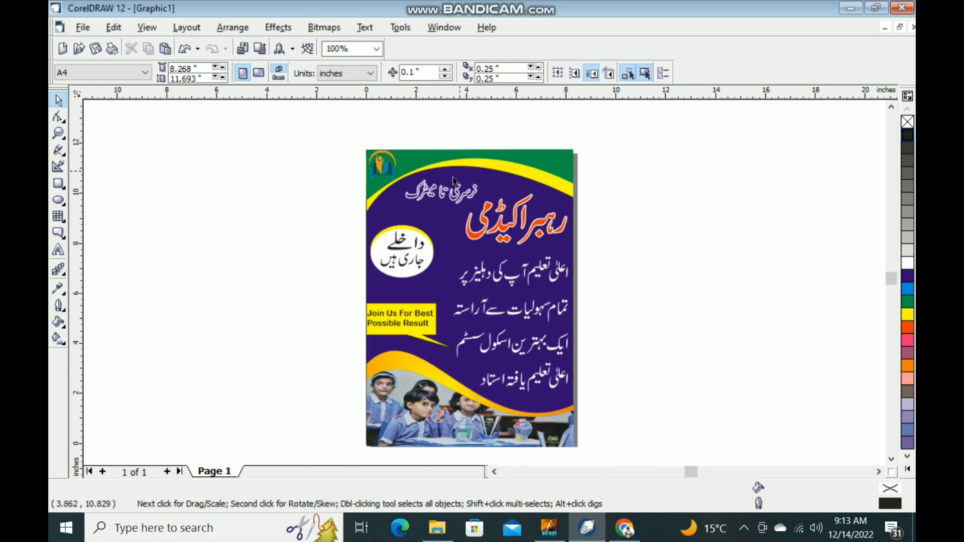
pyautogui.moveTo(345, 207); pyautogui.dragTo(458, 305)
pyautogui.click(243, 196)
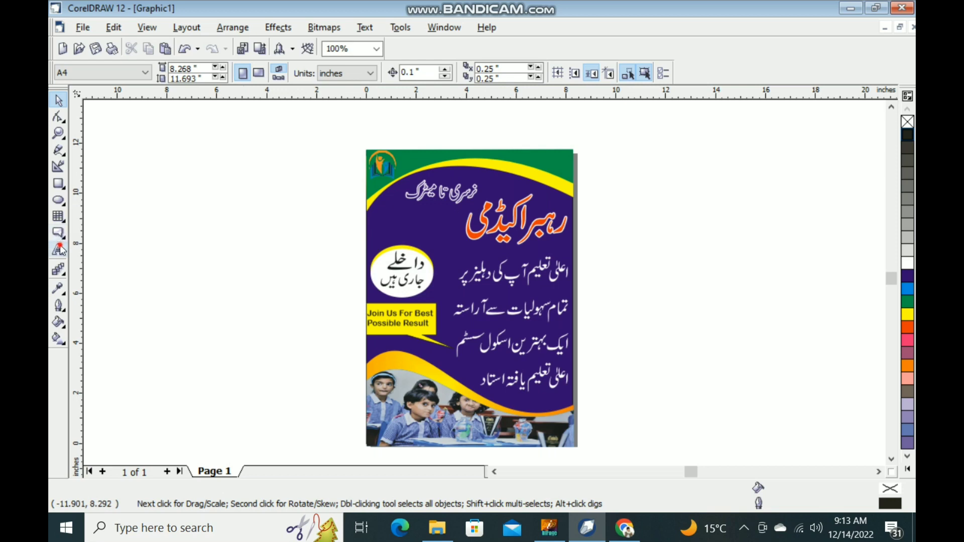
# Add artistic text with the school's contact phone number on two lines in the blank area beside the page.
pyautogui.click(59, 250)
pyautogui.click(196, 184)
pyautogui.write('0300 / 0321')
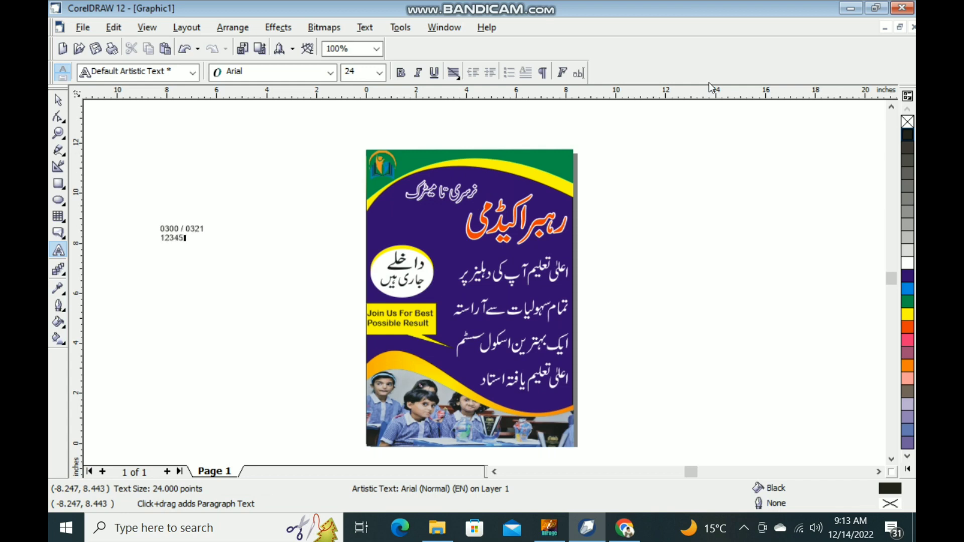
pyautogui.click(59, 100)
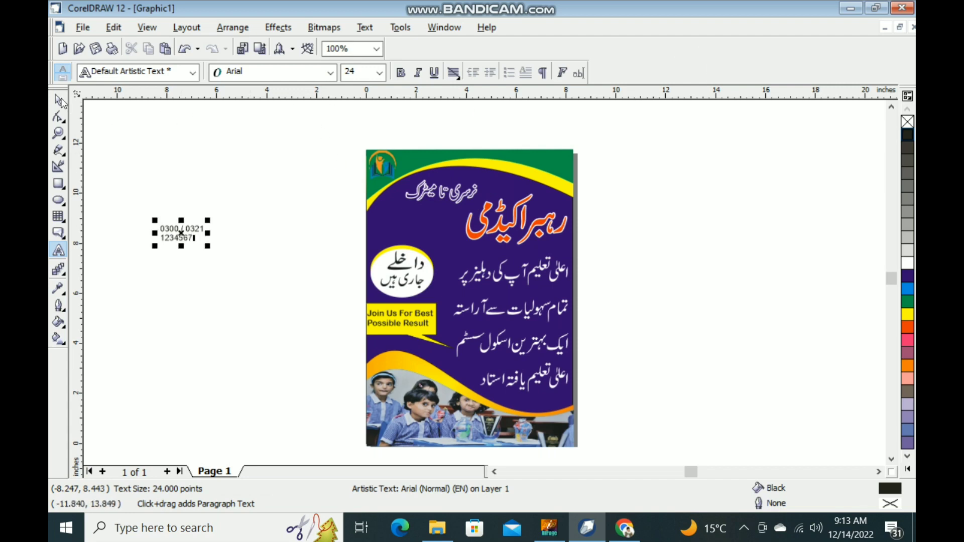
# Place the phone number text on the purple background above the white oval and fill it with white.
pyautogui.moveTo(110, 134); pyautogui.dragTo(241, 266)
pyautogui.moveTo(183, 235); pyautogui.dragTo(401, 225)
pyautogui.scroll(2, 404, 223)
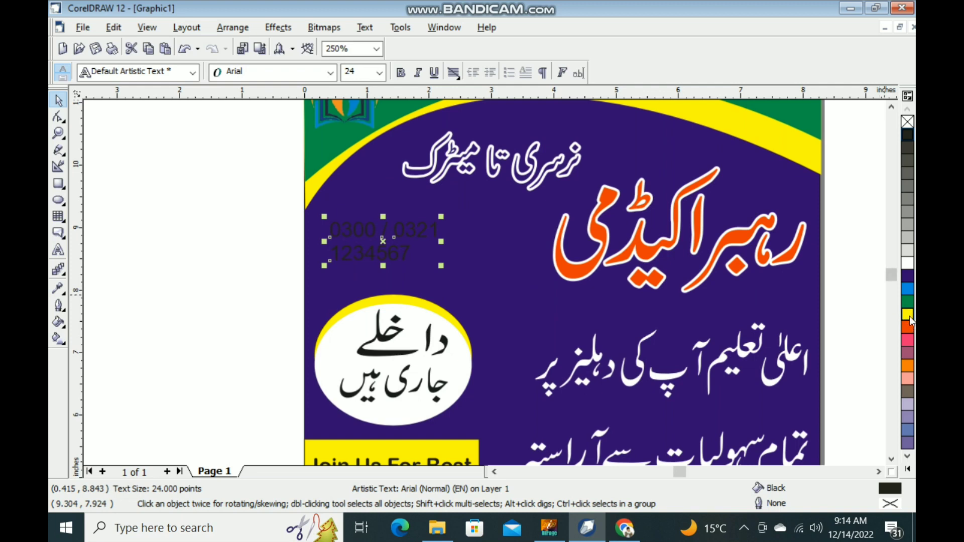
pyautogui.click(908, 301)
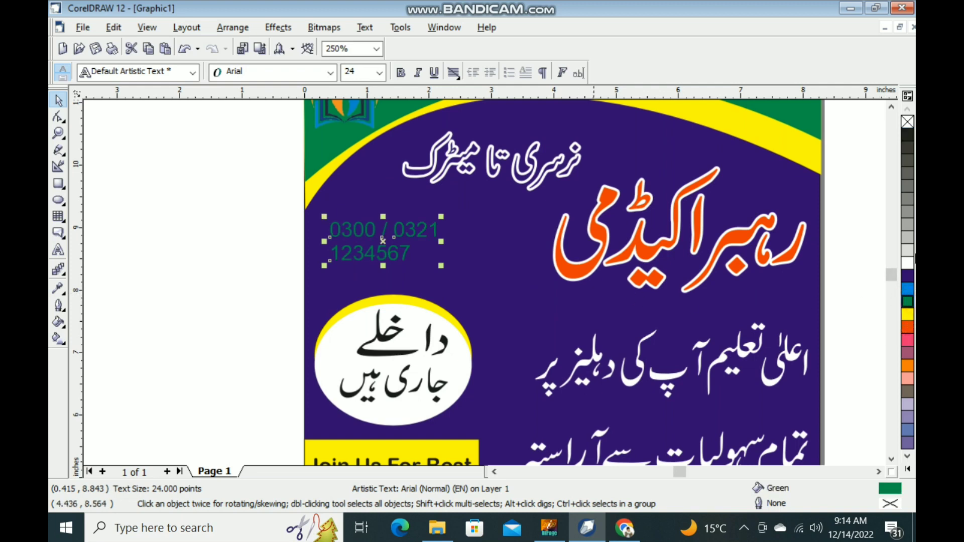
pyautogui.click(908, 263)
# Enlarge the phone number text to about 36.5 points, make it bold, italic and underlined, and nudge it up 0.1 inch.
pyautogui.moveTo(439, 266); pyautogui.dragTo(496, 286)
pyautogui.click(400, 73)
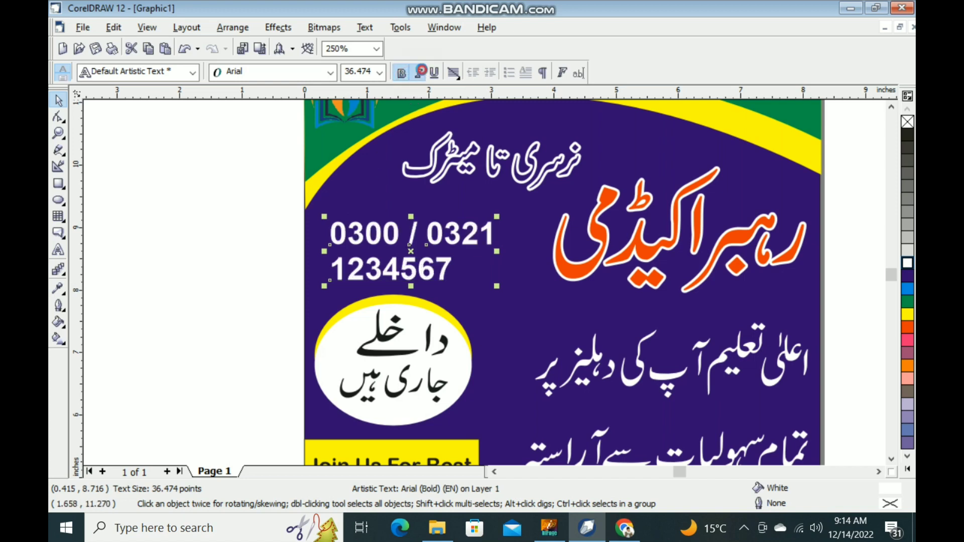
pyautogui.click(418, 73)
pyautogui.click(435, 73)
pyautogui.press('Up')
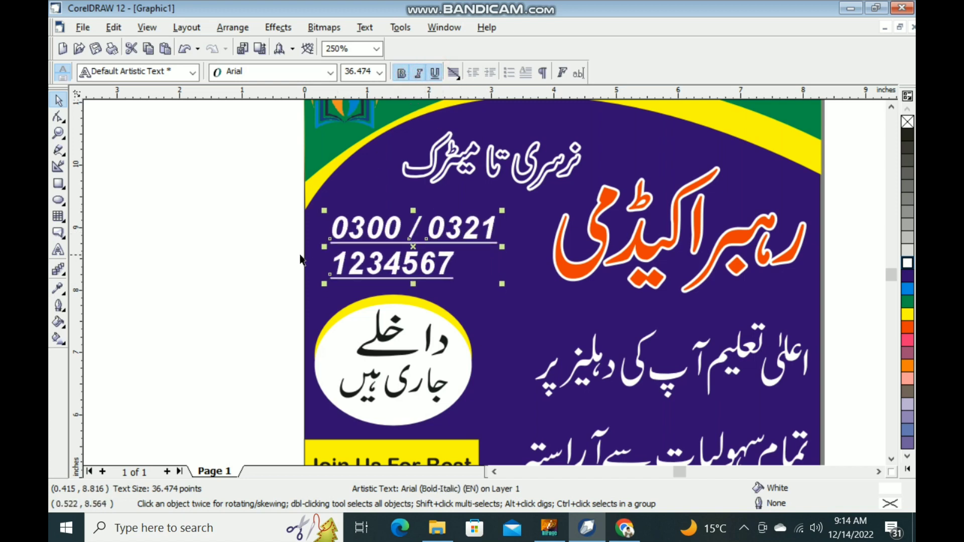
# Change the phone number's font to Arial Rounded MT Bold and deselect it.
pyautogui.click(330, 73)
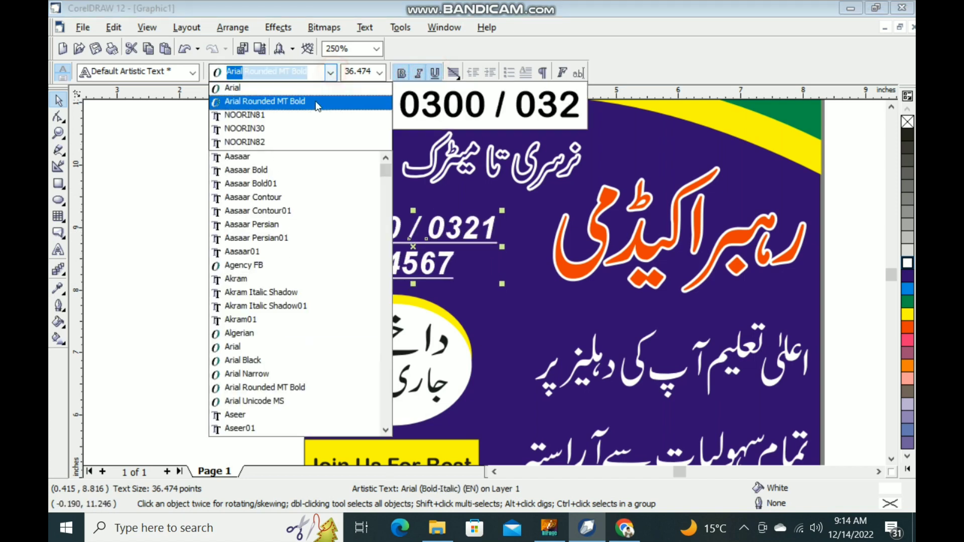
pyautogui.click(313, 110)
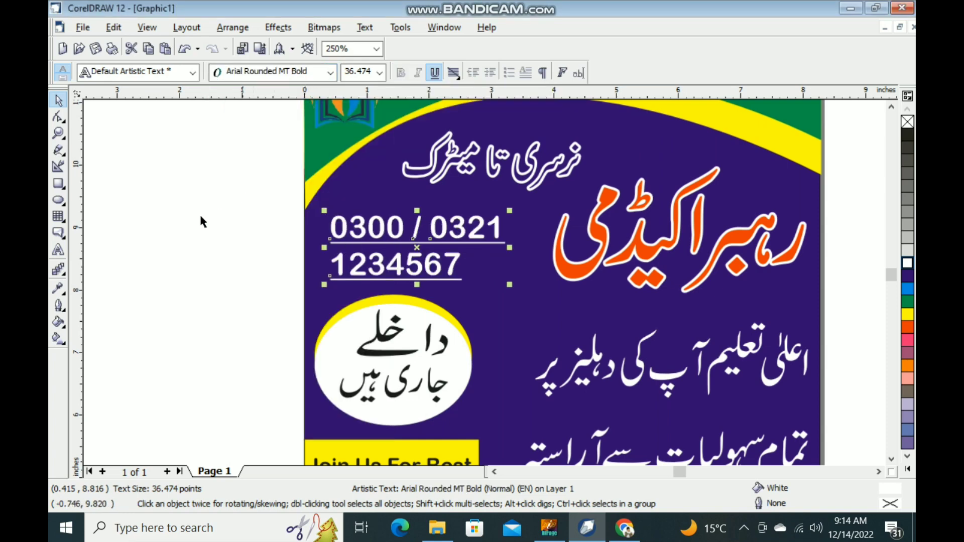
pyautogui.click(163, 246)
pyautogui.scroll(-1, 193, 216)
pyautogui.scroll(-2, 228, 211)
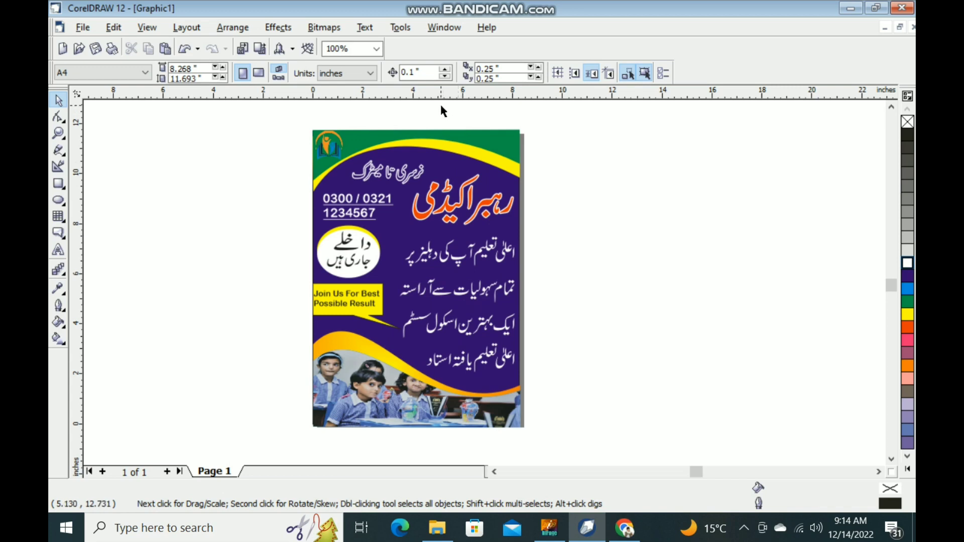
pyautogui.scroll(3, 441, 104)
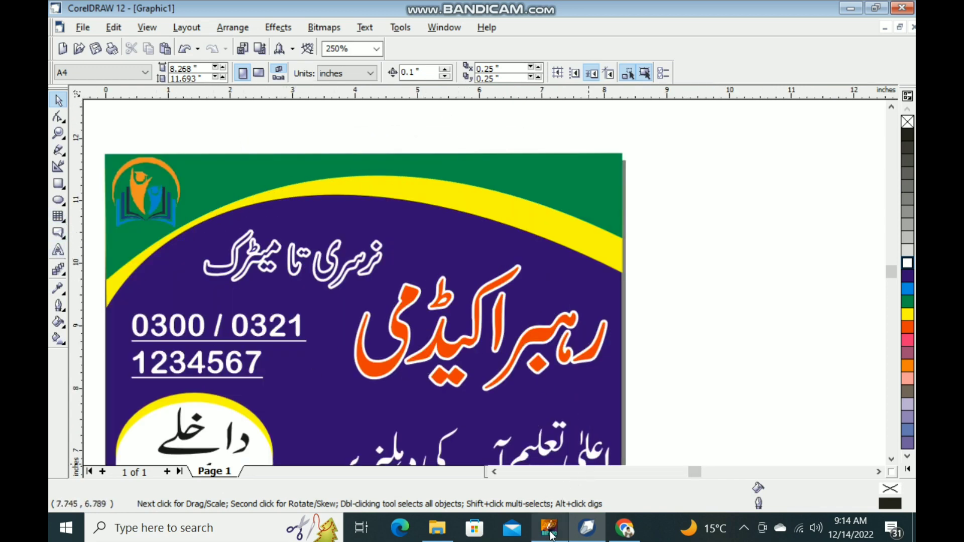
pyautogui.moveTo(552, 535)
pyautogui.scroll(-3, 432, 284)
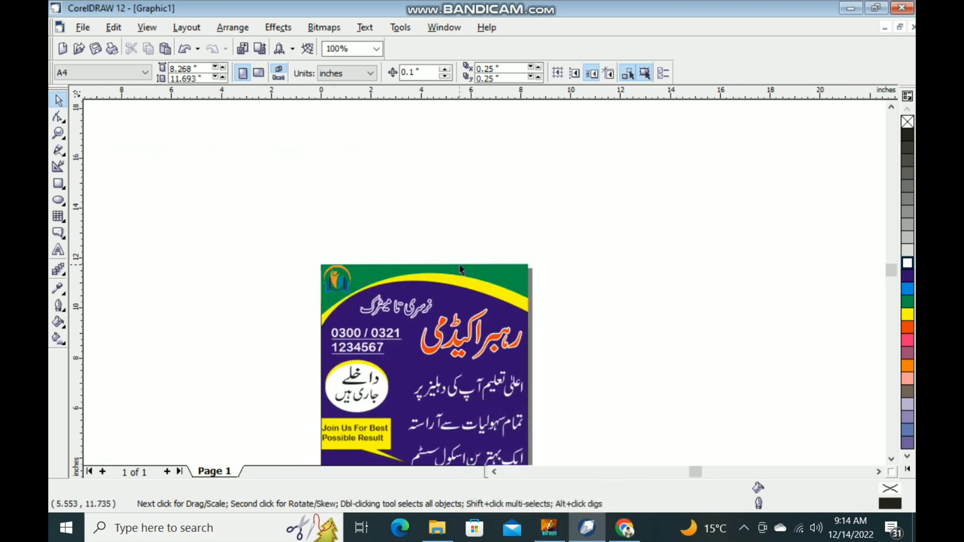
pyautogui.scroll(1, 406, 292)
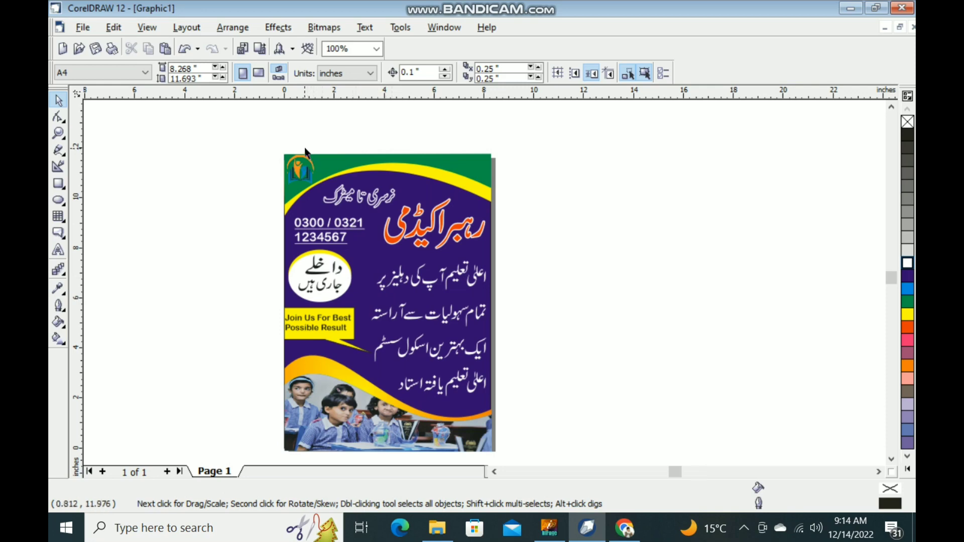
pyautogui.scroll(2, 306, 166)
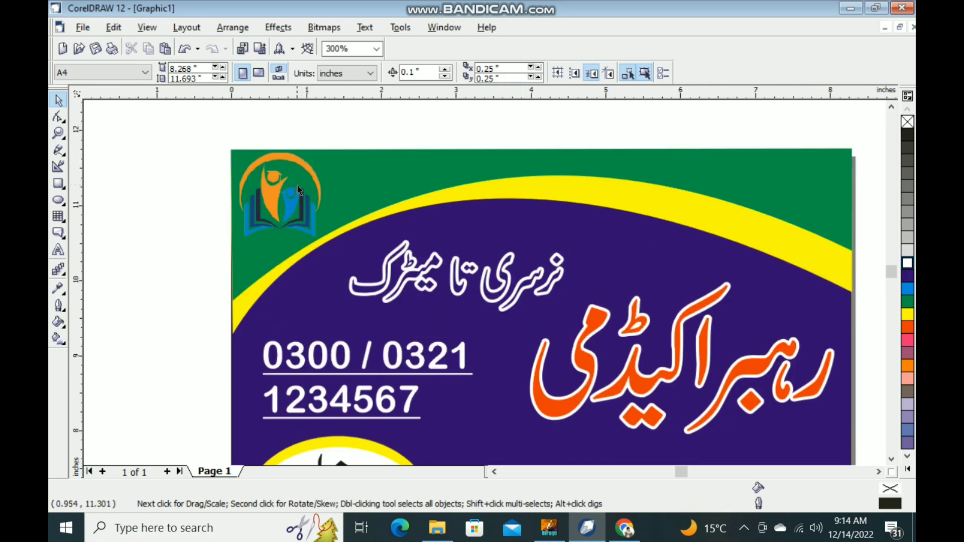
pyautogui.scroll(-3, 256, 202)
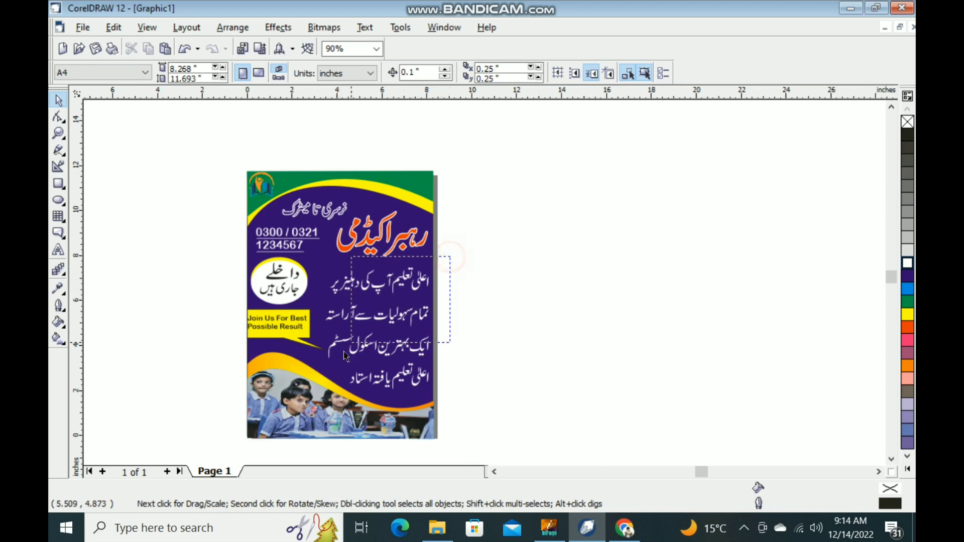
# Scale the four-line white Urdu text down to 88.89% and nudge it 0.1 inch left and 0.1 inch up.
pyautogui.click(332, 388)
pyautogui.moveTo(336, 388); pyautogui.dragTo(338, 374)
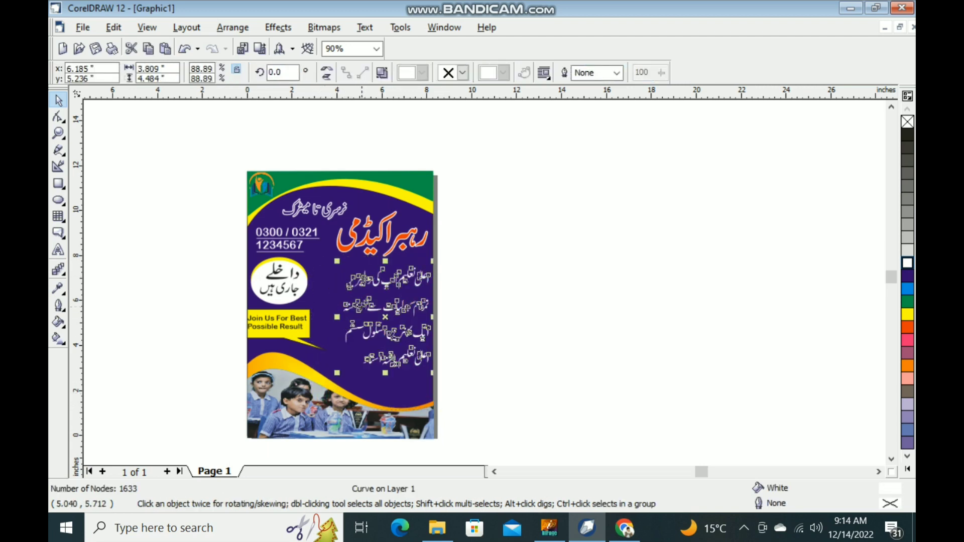
pyautogui.press('Left')
pyautogui.press('Up')
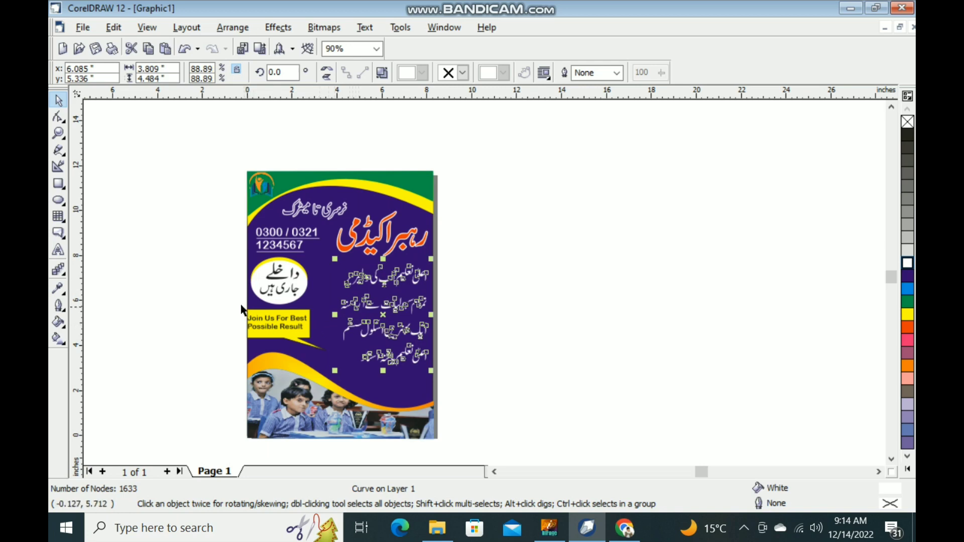
# Enlarge the callout together with its text to about 4.67 by 2.43 inches and fill the callout shape with orange.
pyautogui.moveTo(224, 301); pyautogui.dragTo(358, 369)
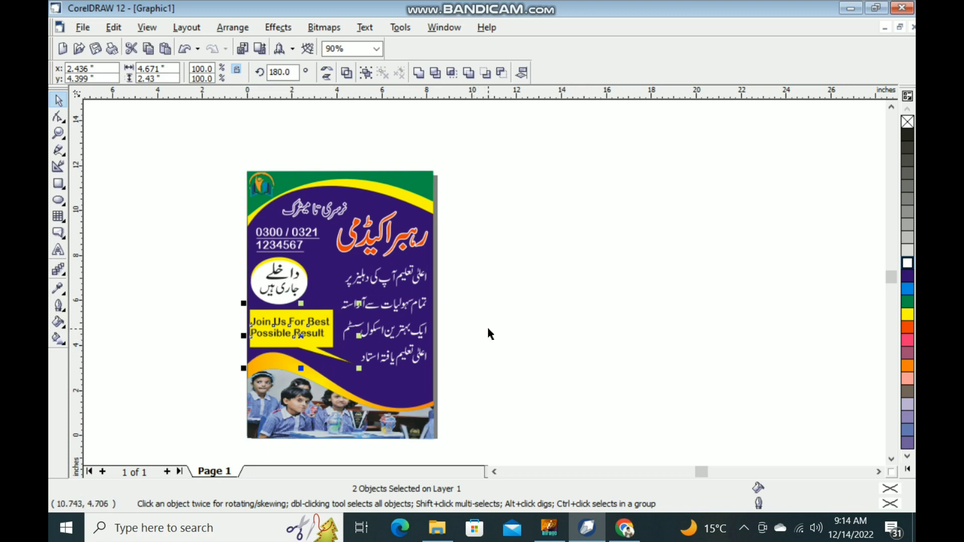
pyautogui.click(488, 322)
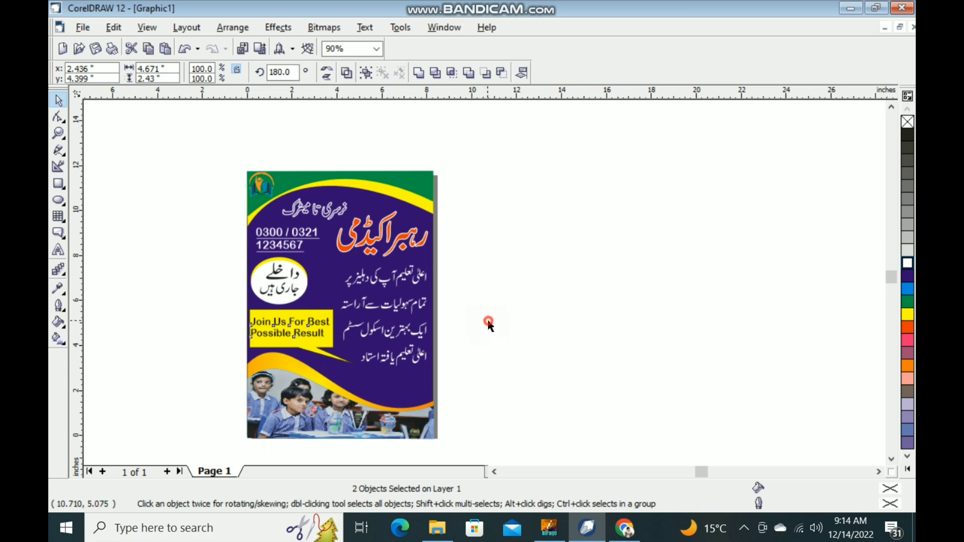
pyautogui.scroll(2, 289, 347)
pyautogui.click(282, 340)
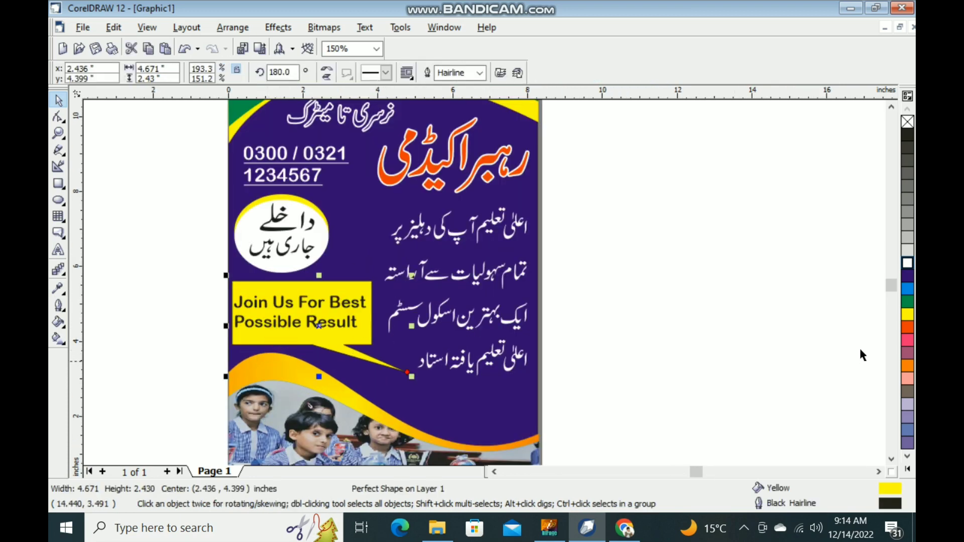
pyautogui.click(908, 365)
pyautogui.click(755, 309)
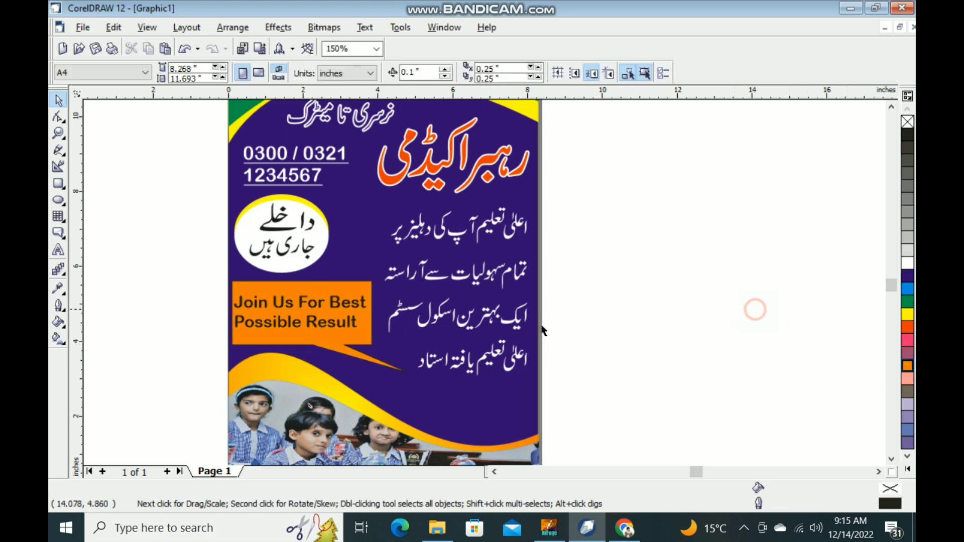
# Try several fill colours on the callout text, settle on blue, and reselect the text.
pyautogui.click(208, 281)
pyautogui.click(236, 302)
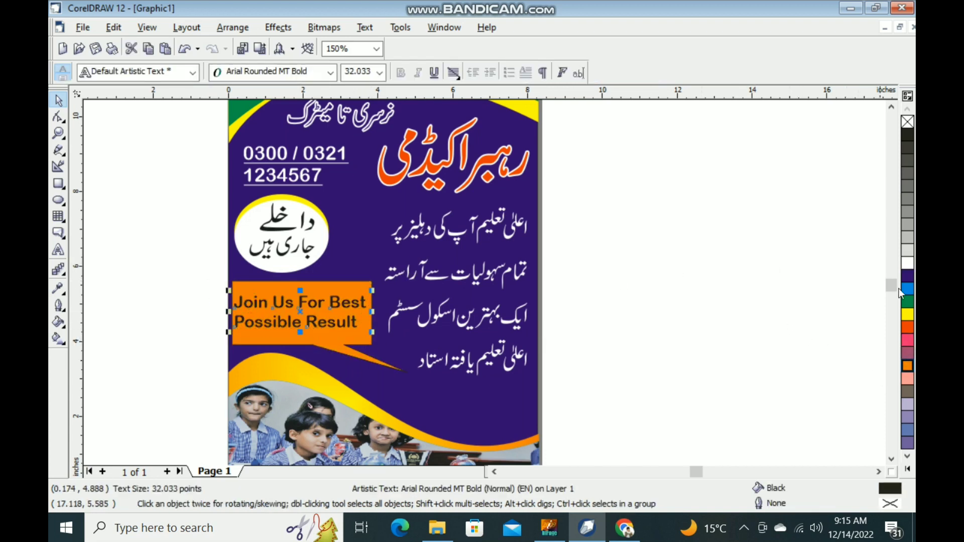
pyautogui.click(909, 326)
pyautogui.click(906, 314)
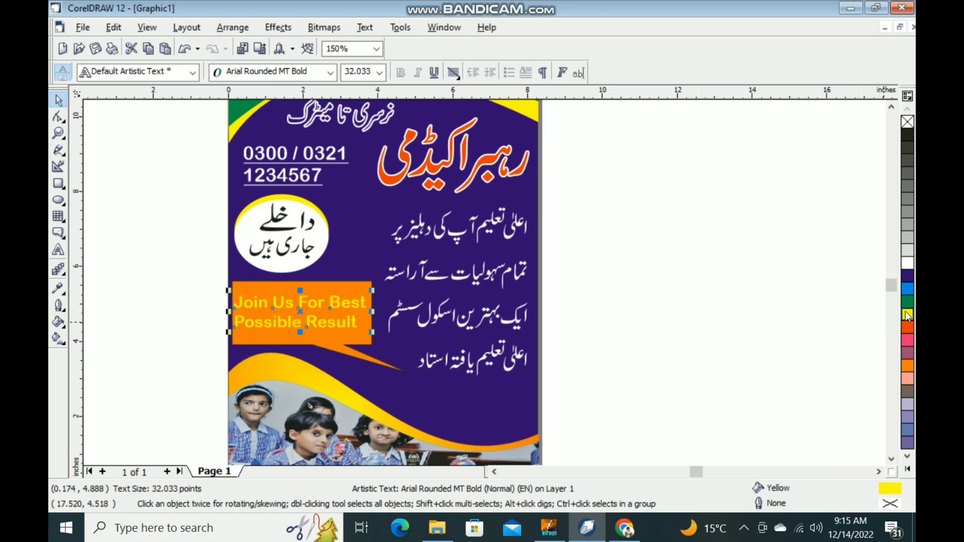
pyautogui.click(908, 300)
pyautogui.click(908, 277)
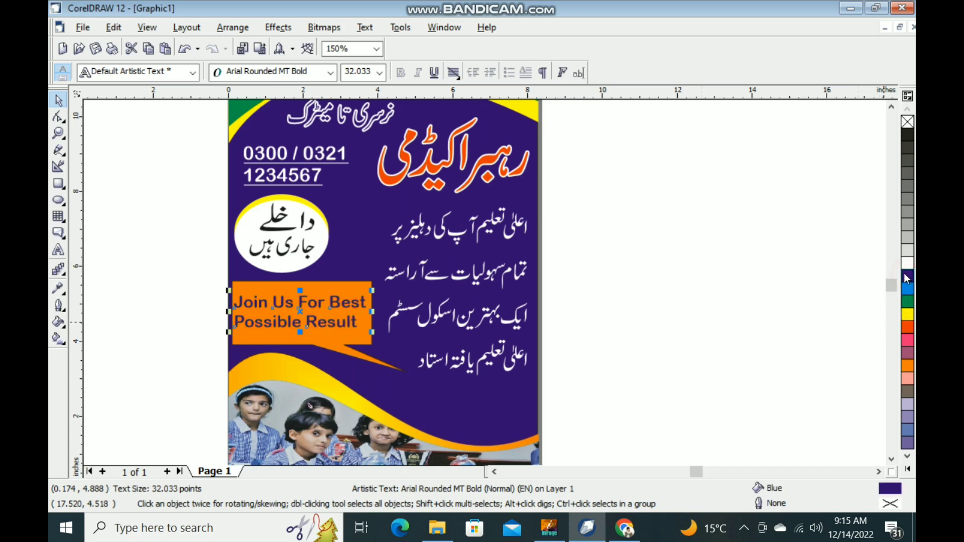
pyautogui.click(677, 267)
pyautogui.scroll(-1, 494, 285)
pyautogui.scroll(2, 384, 302)
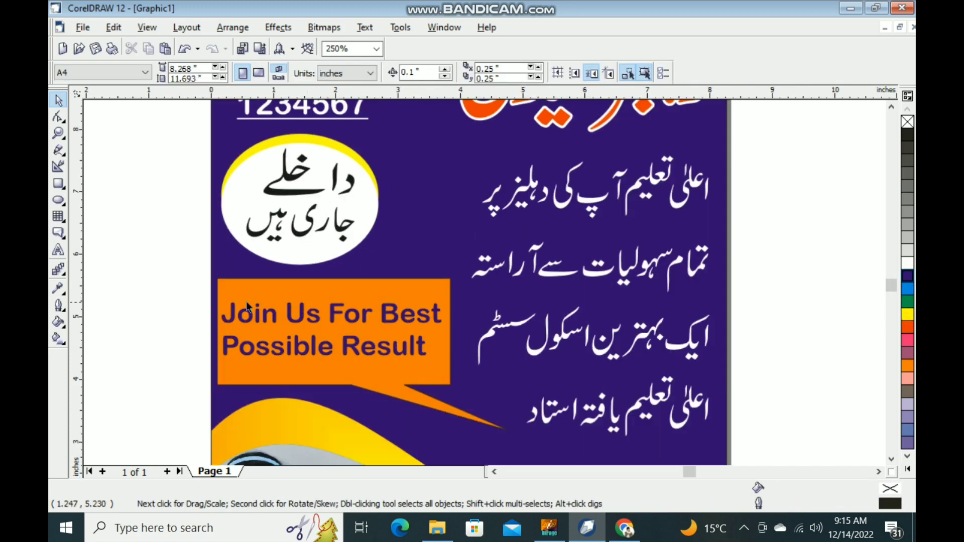
pyautogui.moveTo(193, 299); pyautogui.dragTo(445, 378)
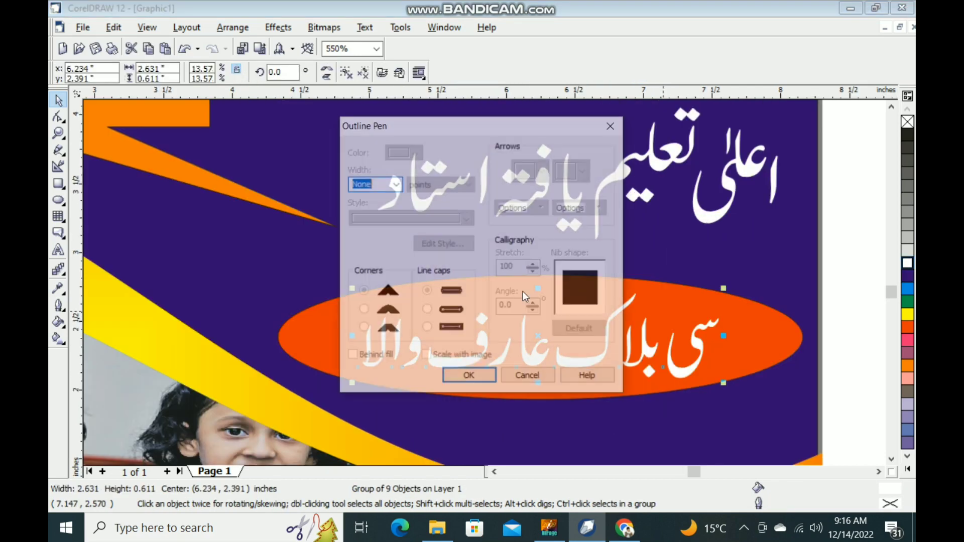
# Give the Urdu address text in the orange ellipse a 4.0 pt yellow outline with rounded corners and caps, behind fill and scaling with image.
pyautogui.click(395, 184)
pyautogui.click(367, 248)
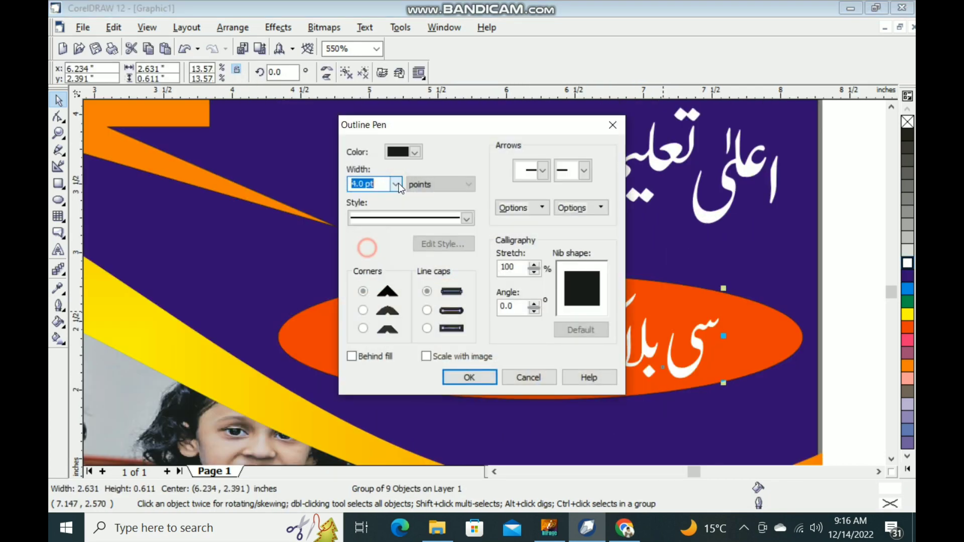
pyautogui.click(415, 152)
pyautogui.click(416, 190)
pyautogui.click(363, 310)
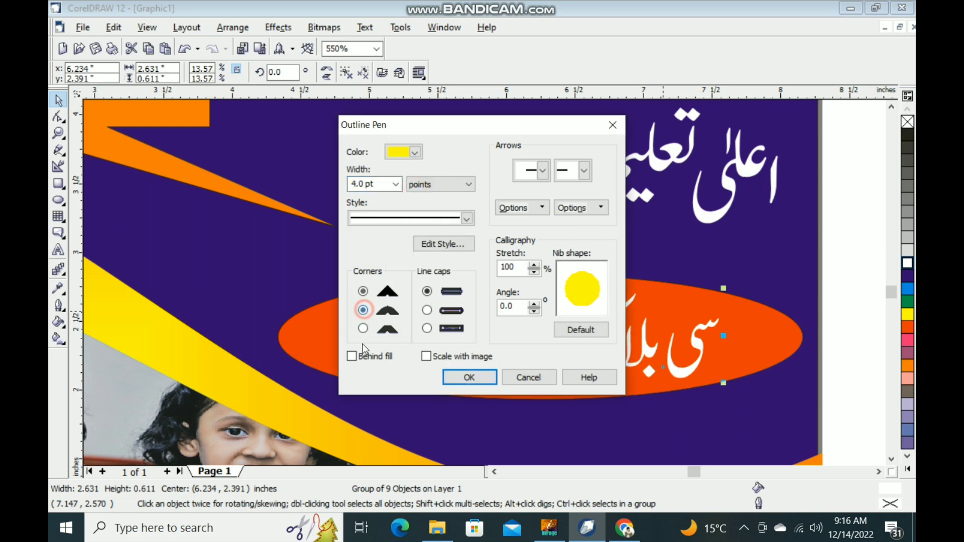
pyautogui.click(352, 356)
pyautogui.click(427, 310)
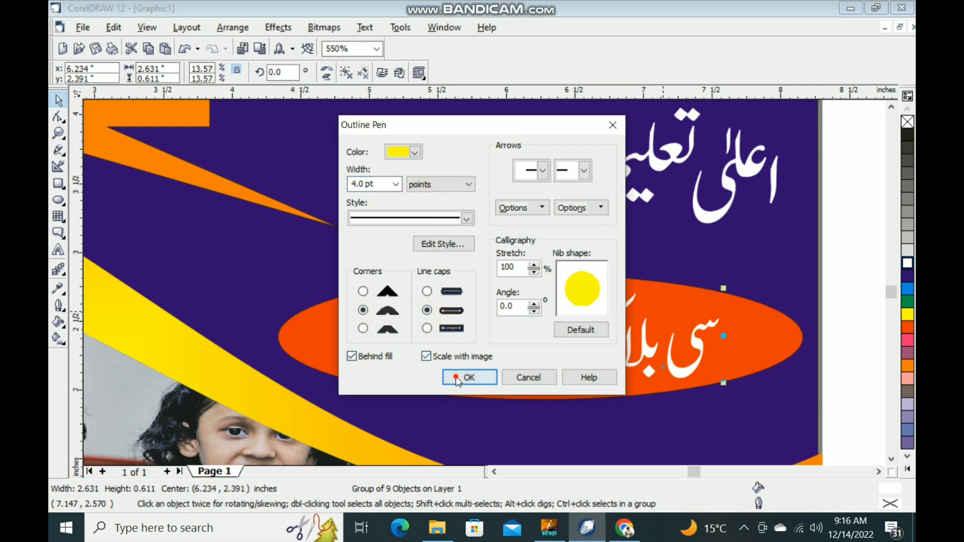
pyautogui.click(470, 377)
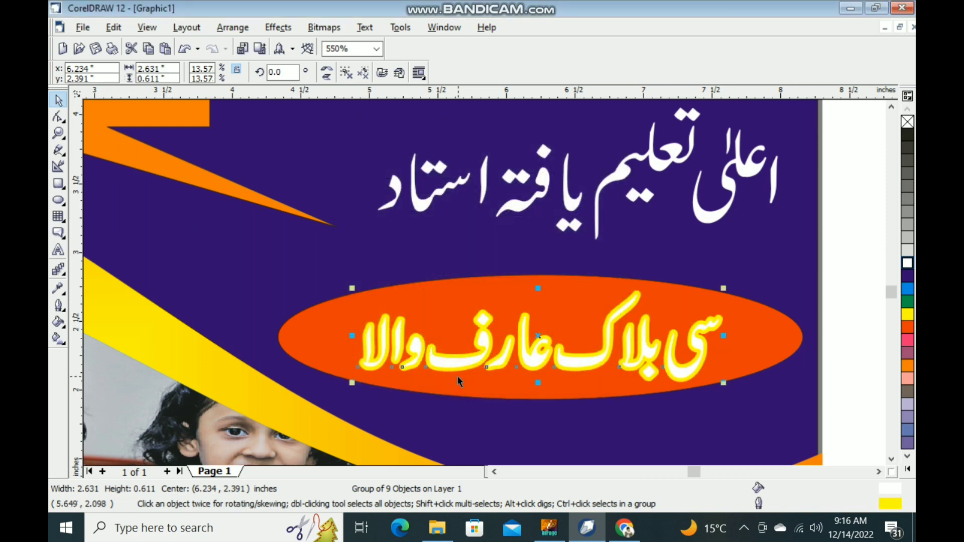
# Fill the Urdu address text with light blue and change its outline colour to dark blue.
pyautogui.click(907, 277)
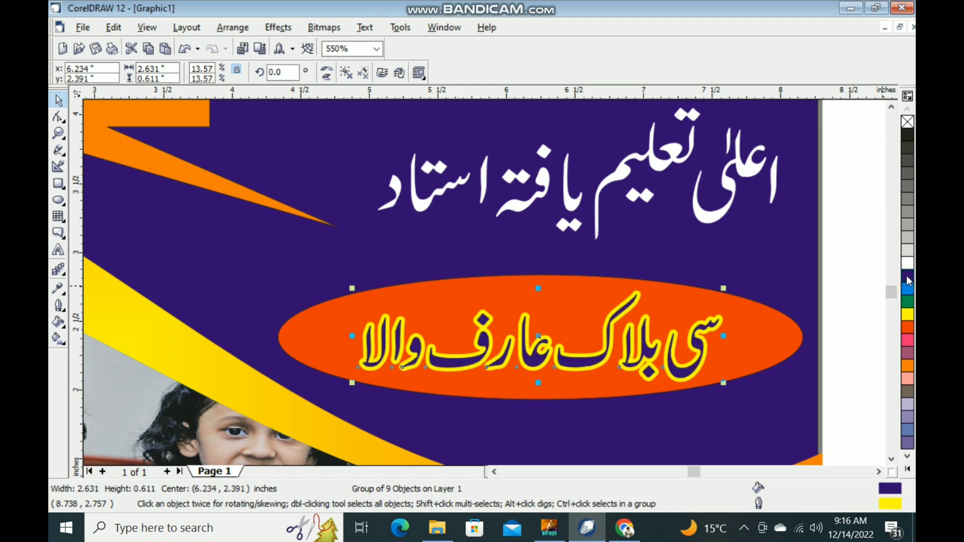
pyautogui.click(908, 290)
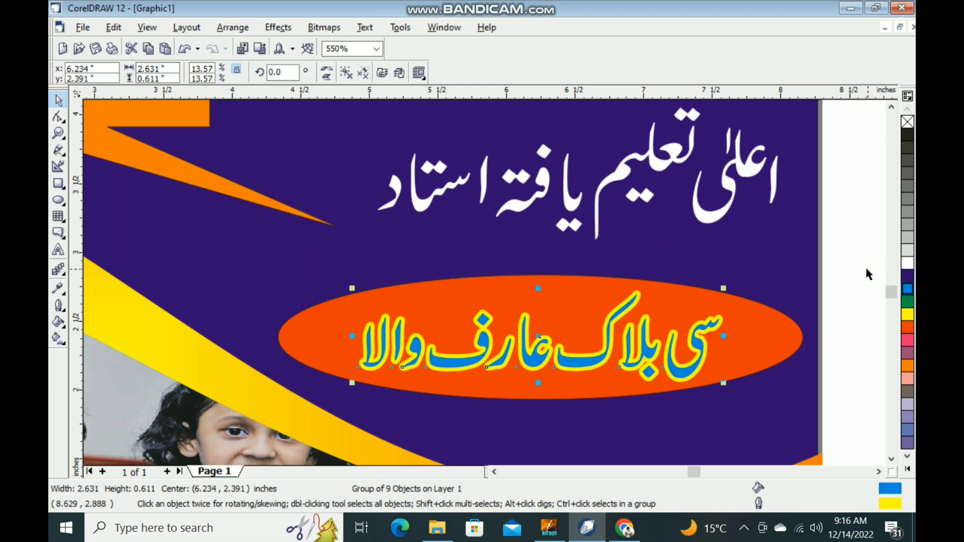
pyautogui.rightClick(909, 275)
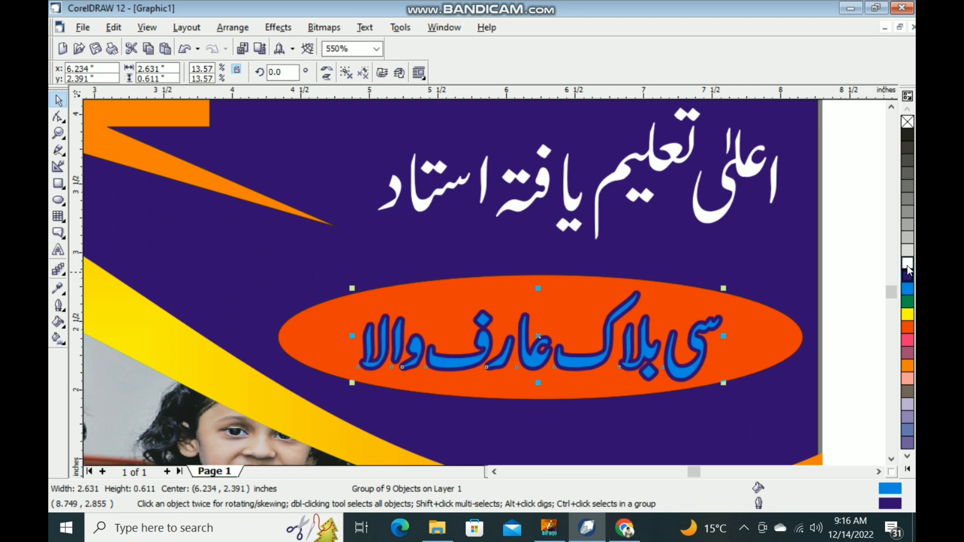
# Fill the Urdu address text with white and its surrounding ellipse with light blue, leaving nothing selected.
pyautogui.click(907, 263)
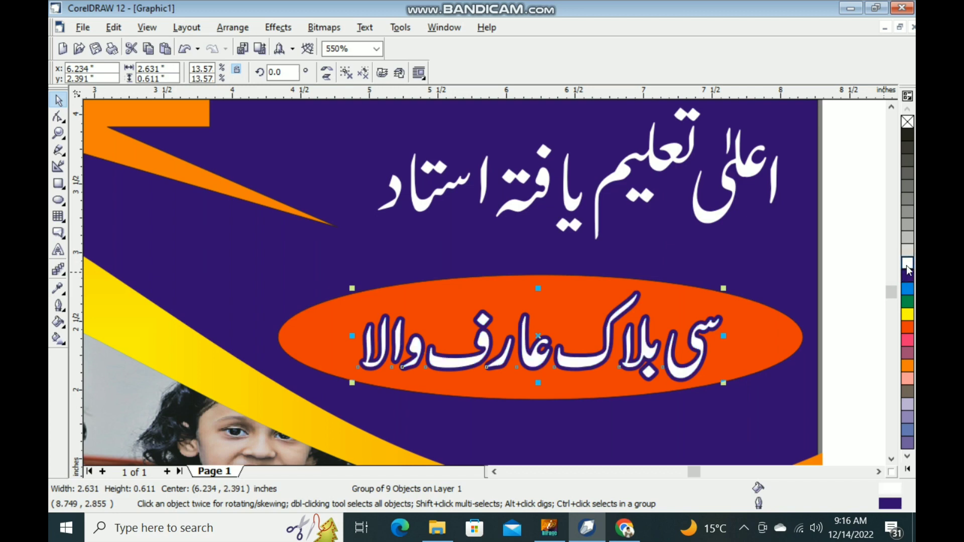
pyautogui.click(791, 341)
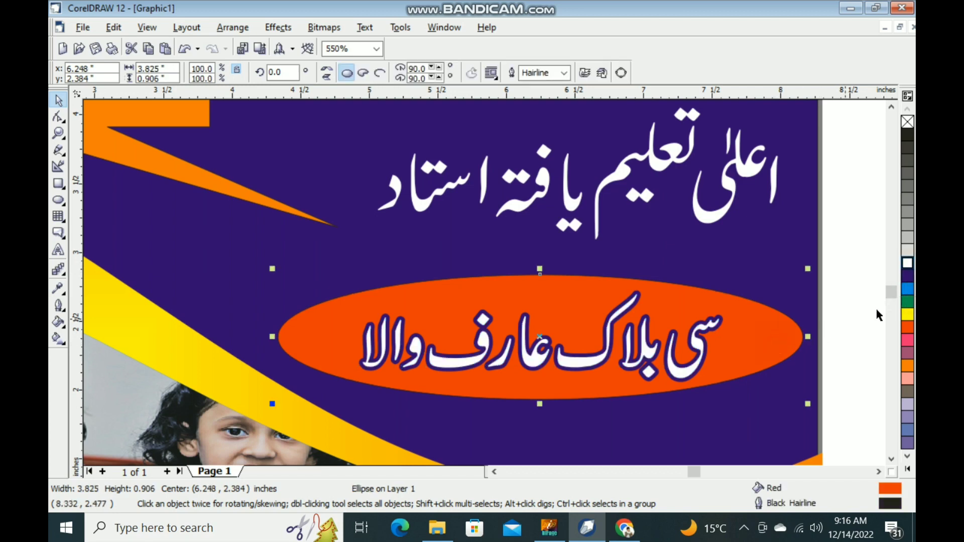
pyautogui.click(906, 291)
pyautogui.click(837, 270)
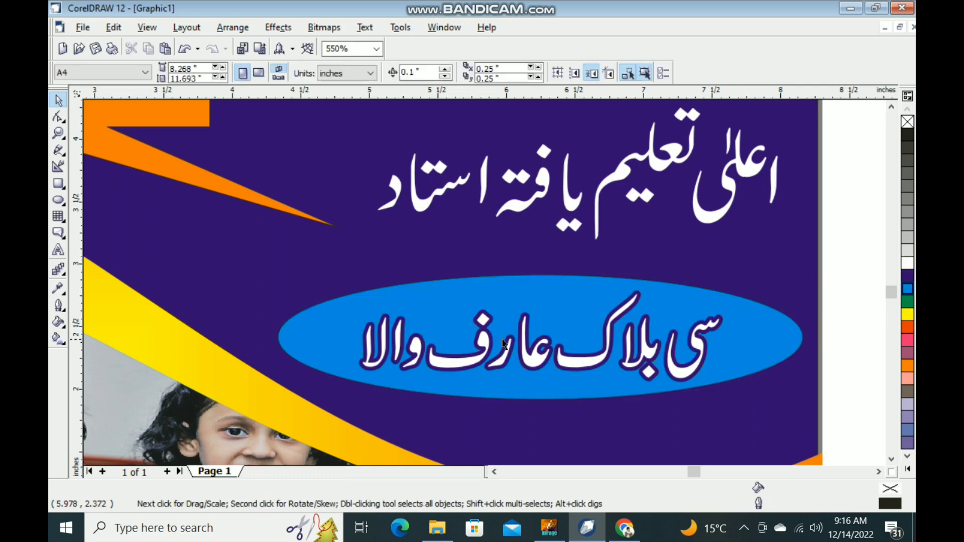
# Select all objects of the flyer and export them to the Desktop as a standard JPEG named acadmy.
pyautogui.scroll(-2, 590, 344)
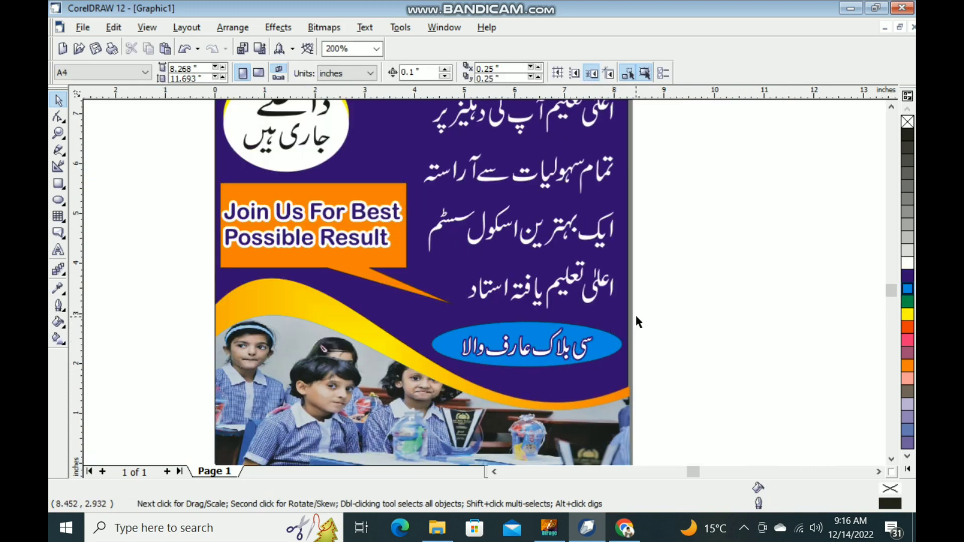
pyautogui.scroll(-1, 635, 314)
pyautogui.scroll(-1, 599, 381)
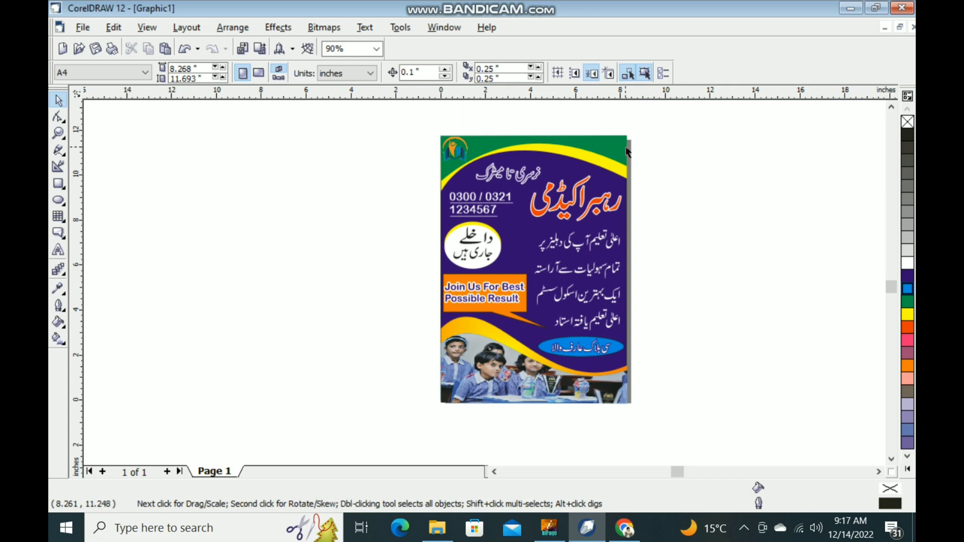
pyautogui.scroll(1, 668, 161)
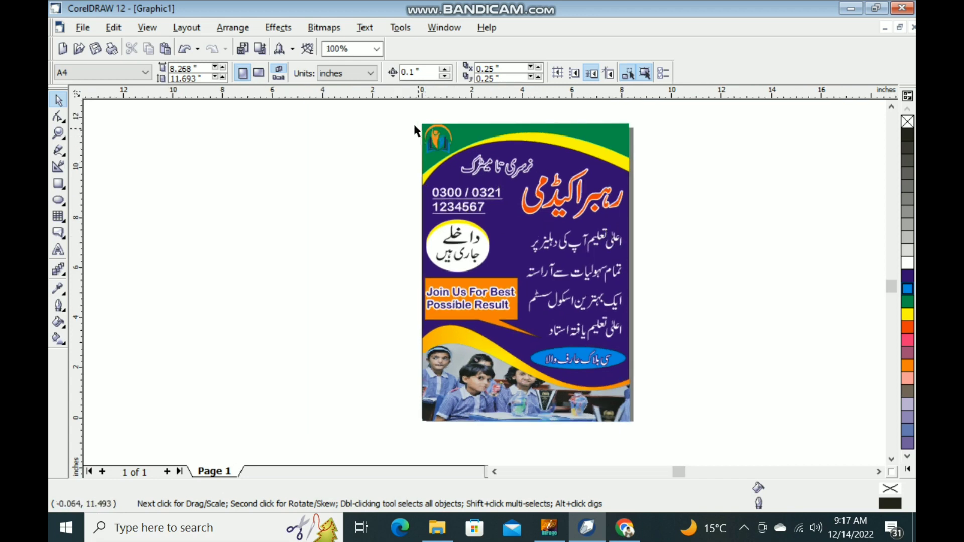
pyautogui.moveTo(405, 116); pyautogui.dragTo(689, 443)
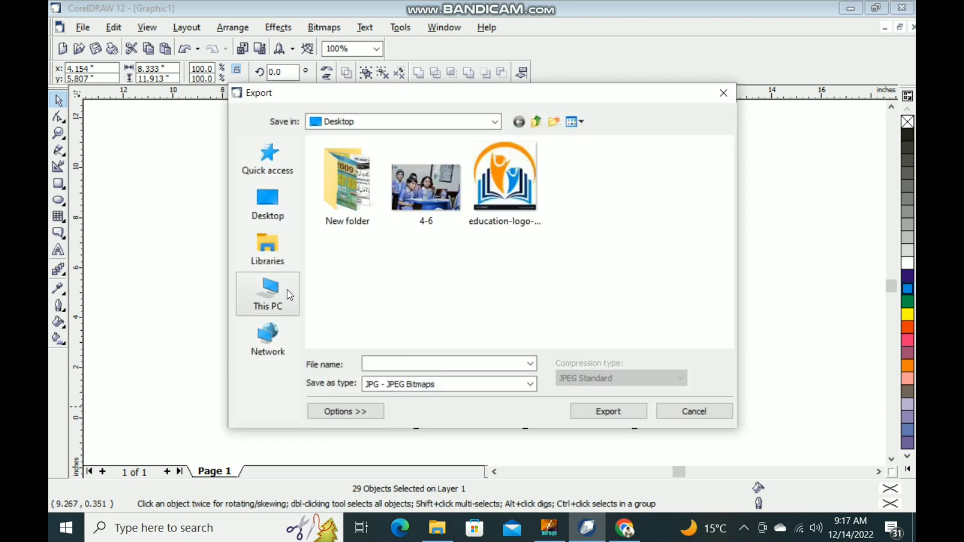
pyautogui.click(270, 209)
pyautogui.click(397, 368)
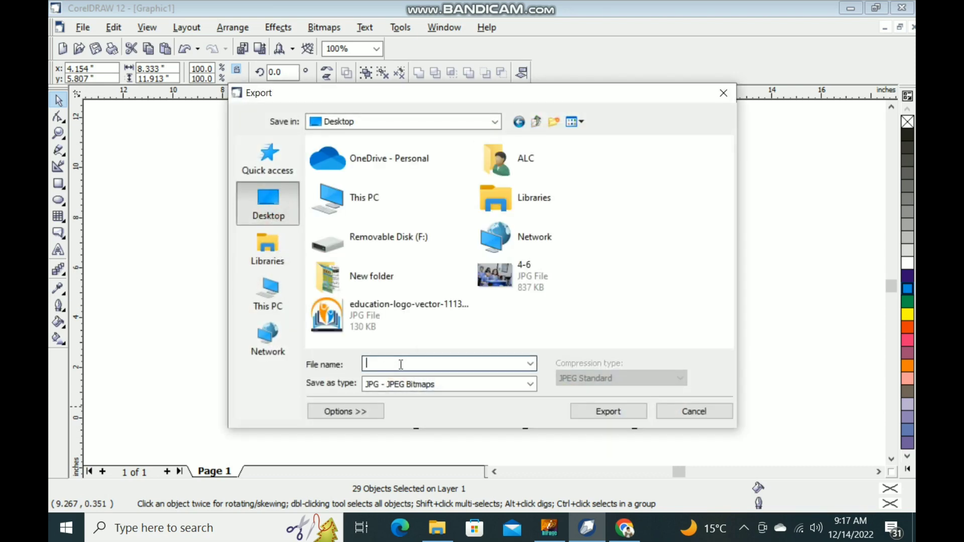
pyautogui.write('a')
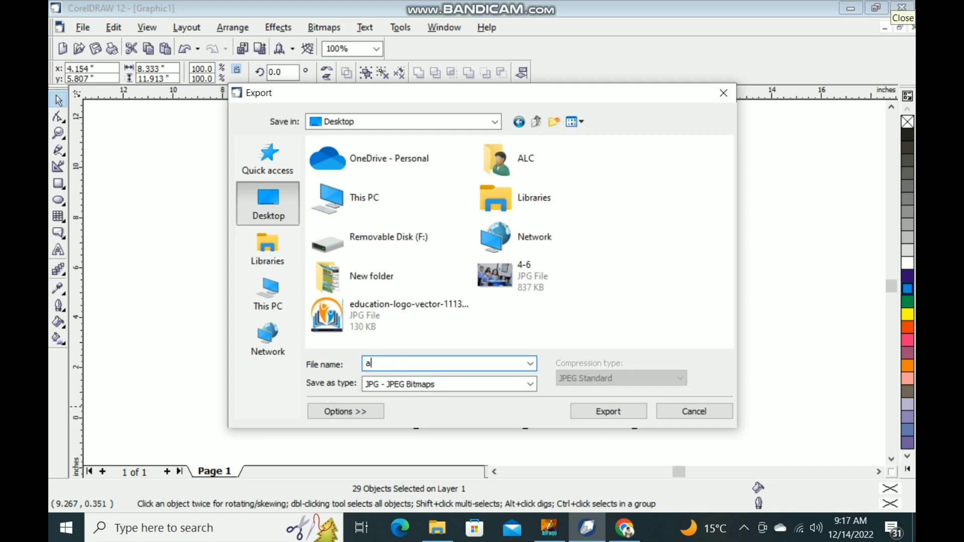
pyautogui.write('cadmy')
pyautogui.press('Return')
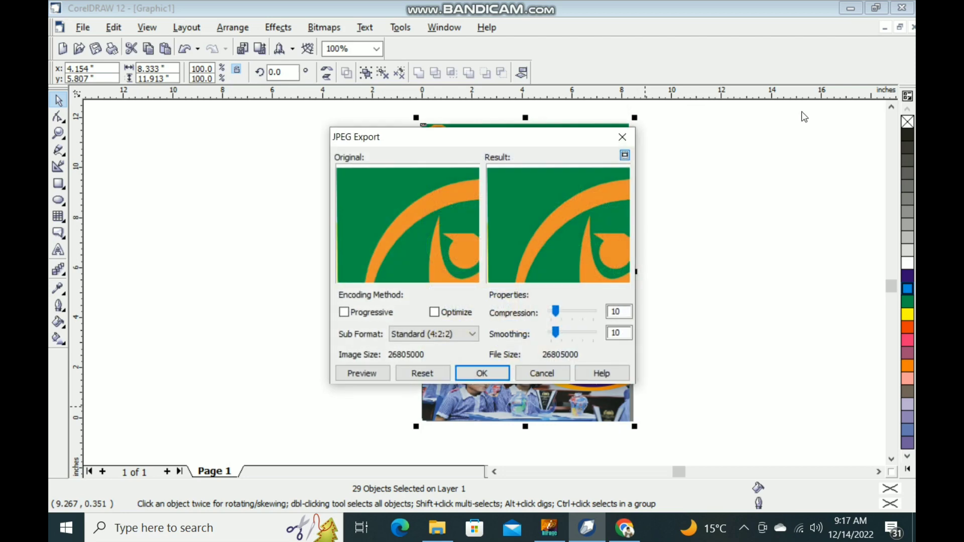
pyautogui.press('Return')
# Switch to the desktop, open the exported acadmy image in Microsoft Office Picture Manager and apply Auto Correct to it.
pyautogui.click(851, 8)
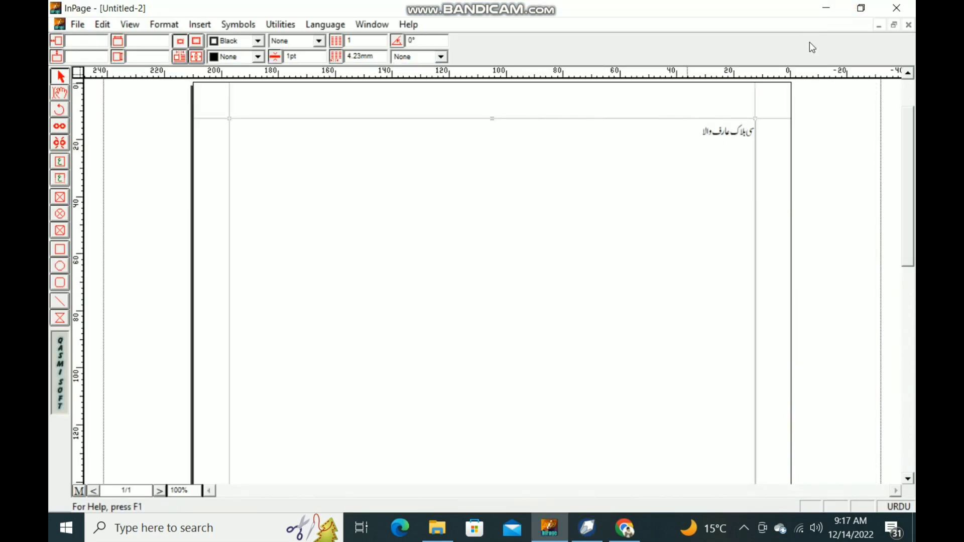
pyautogui.click(827, 8)
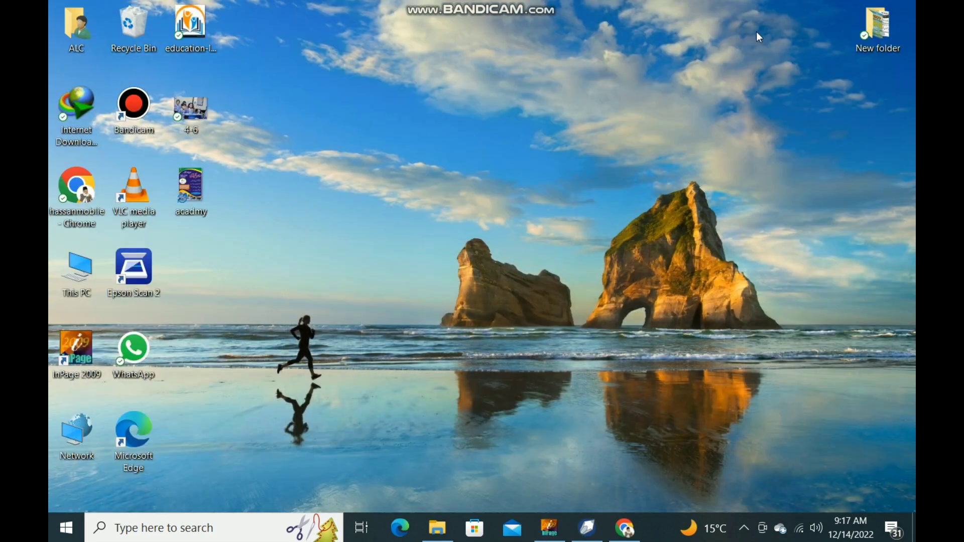
pyautogui.rightClick(199, 200)
pyautogui.moveTo(272, 336)
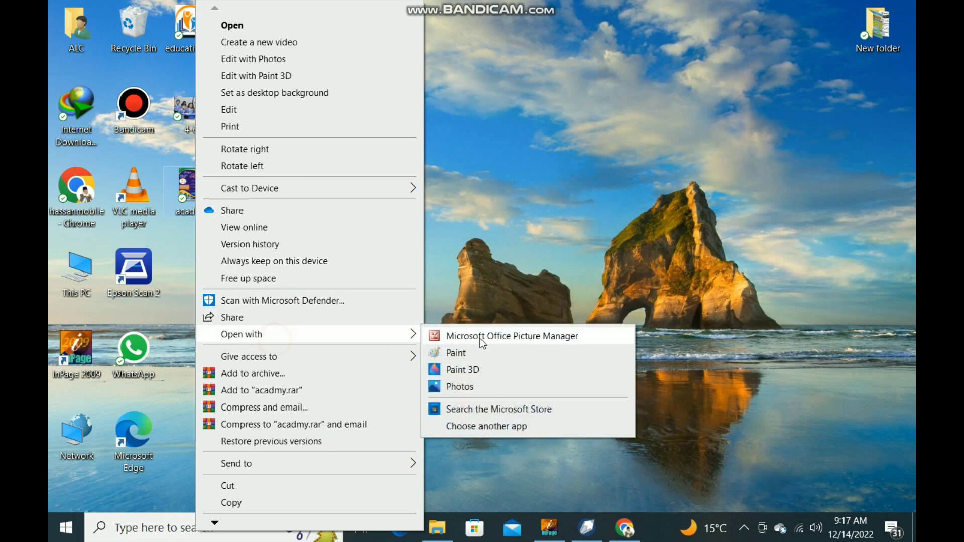
pyautogui.click(482, 336)
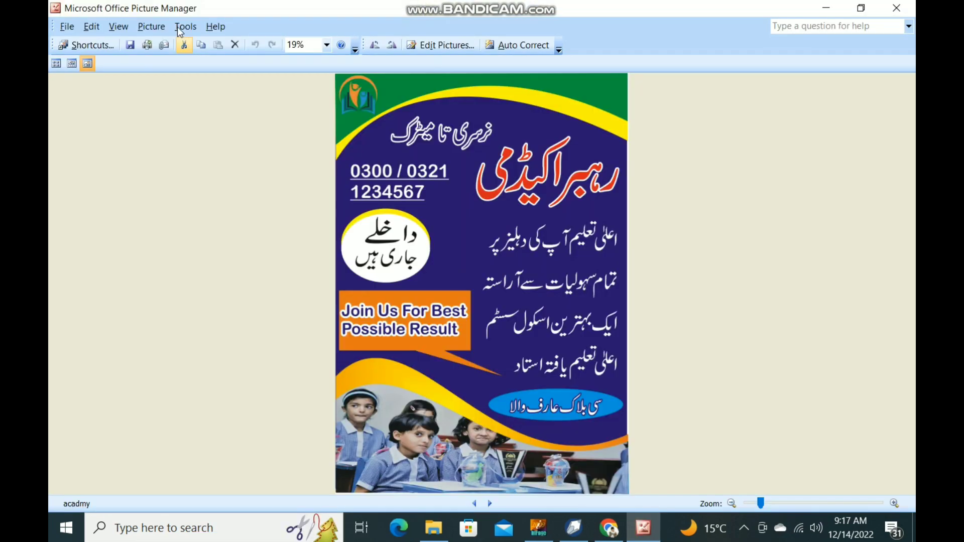
pyautogui.click(155, 27)
pyautogui.click(176, 43)
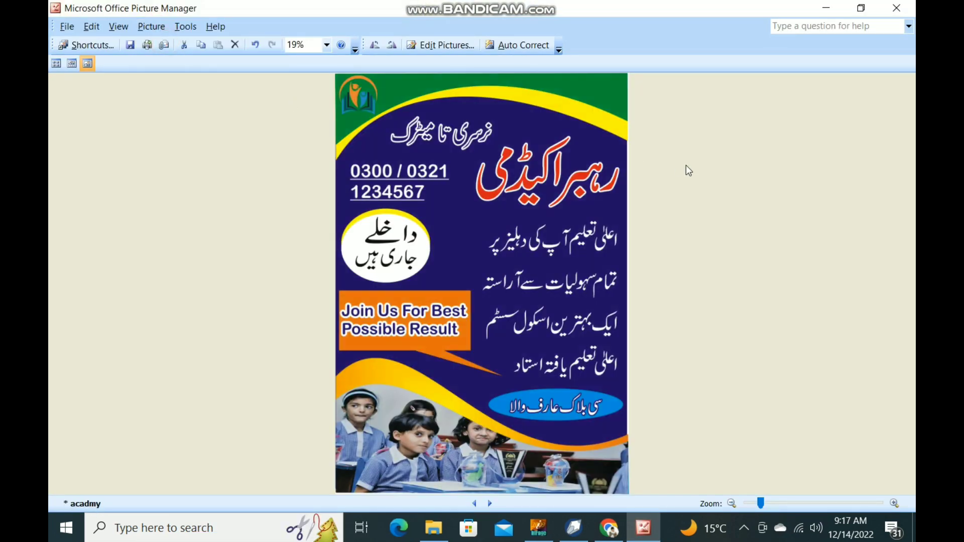